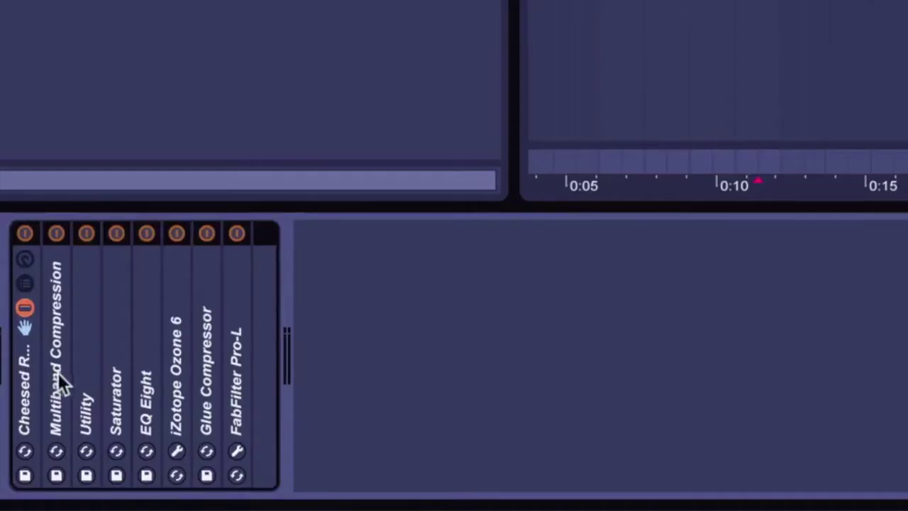
Inspect the Multiband Compression, Utility and Saturator settings in the Cheesed Rack, folding each device after viewing it.
double_click(58, 372)
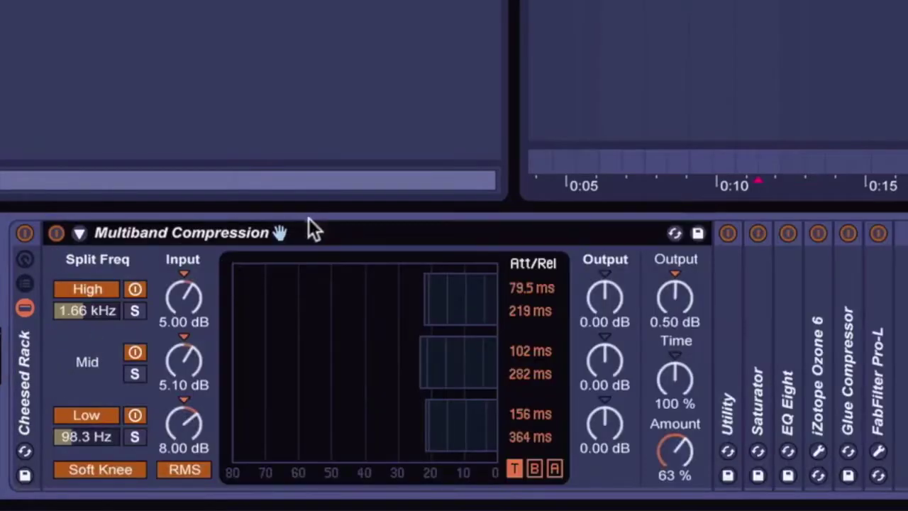
double_click(258, 226)
double_click(86, 338)
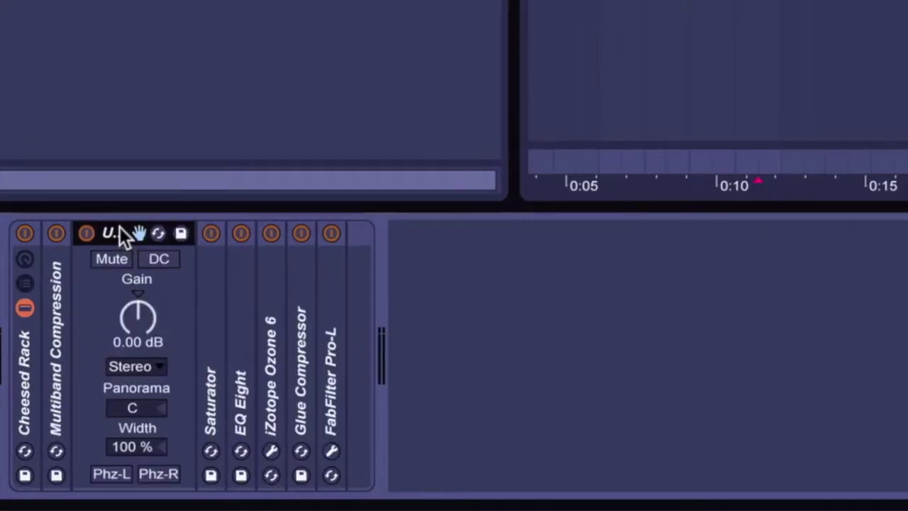
double_click(118, 226)
double_click(114, 347)
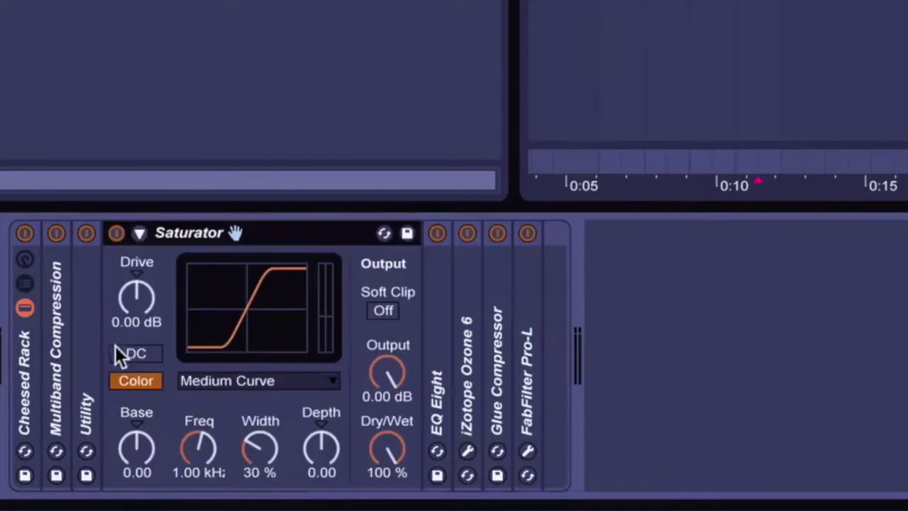
double_click(181, 227)
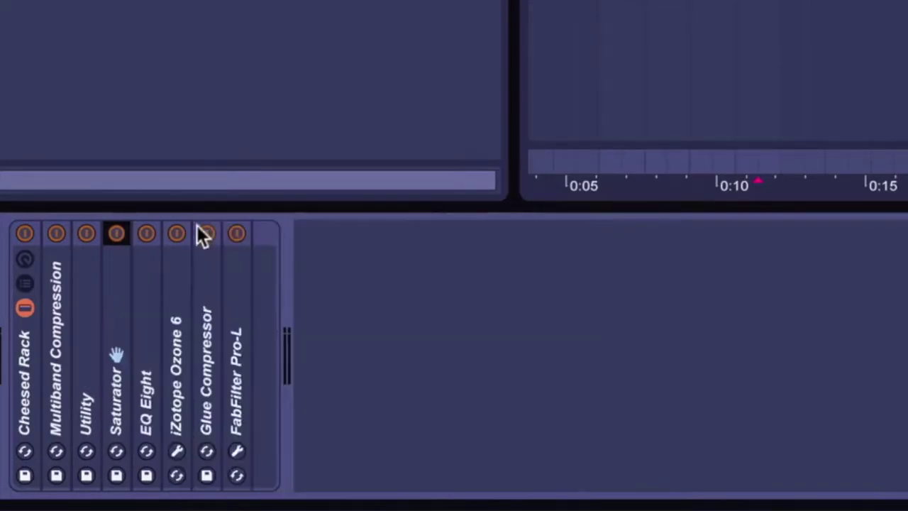
Inspect the EQ Eight curves for both the mid and side channels, and fold the device.
double_click(152, 334)
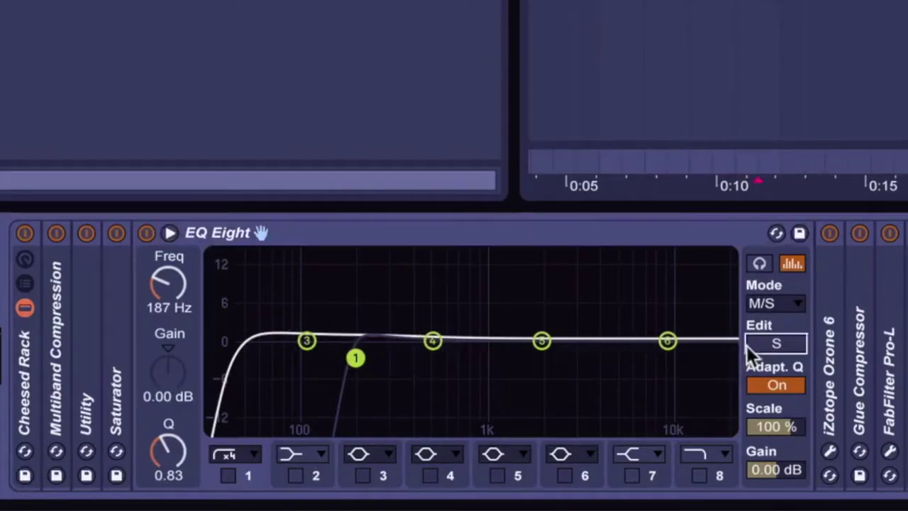
left_click(769, 346)
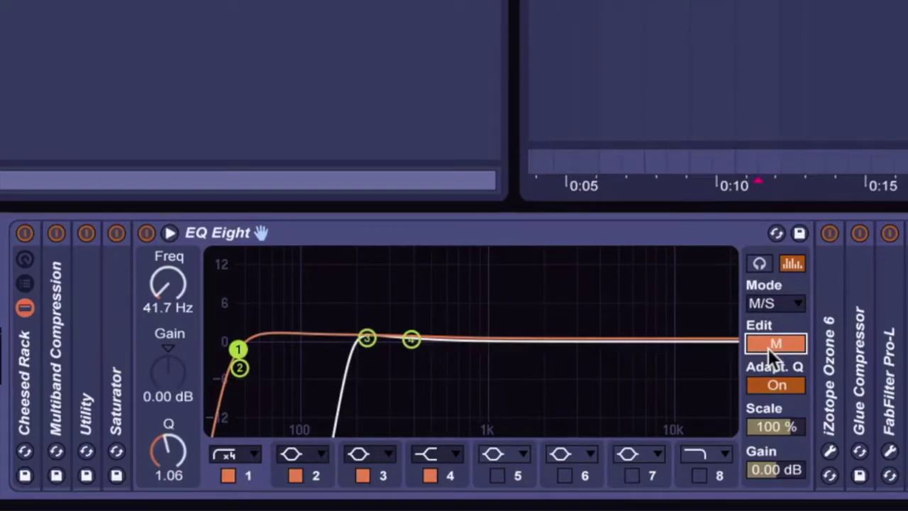
left_click(768, 348)
double_click(333, 232)
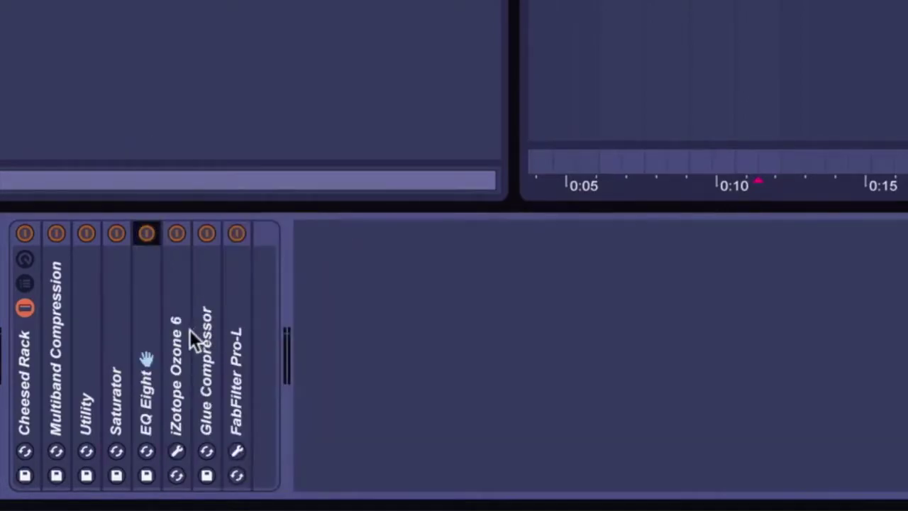
Inspect the Cheesed preset's Maximizer and Equalizer modules in iZotope Ozone 6, and close the plug-in window.
double_click(186, 330)
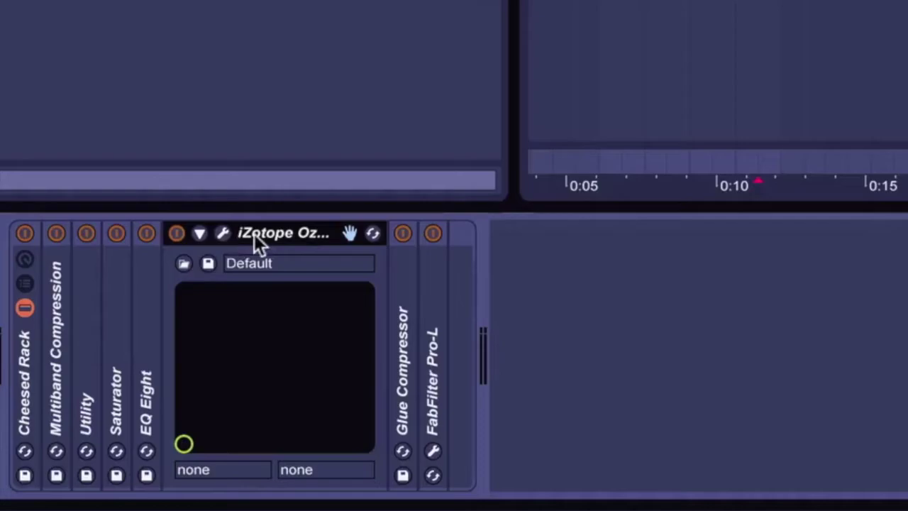
double_click(253, 233)
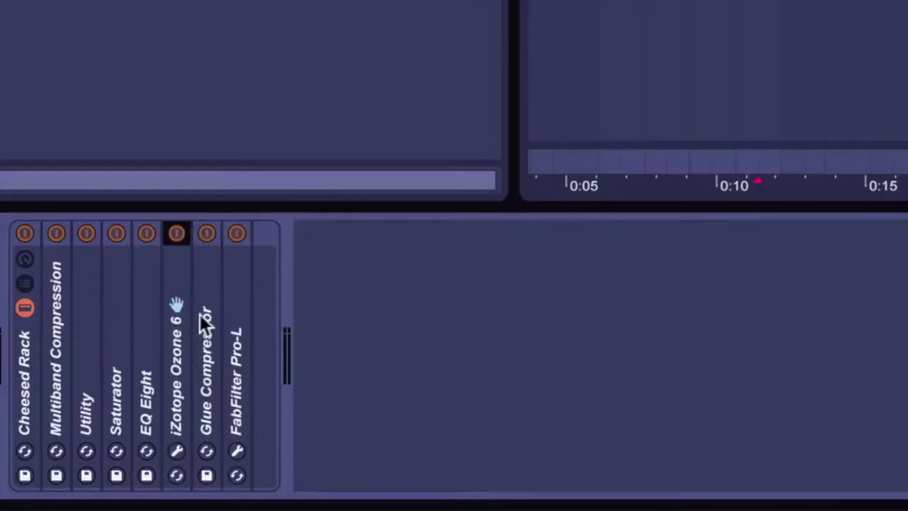
double_click(178, 327)
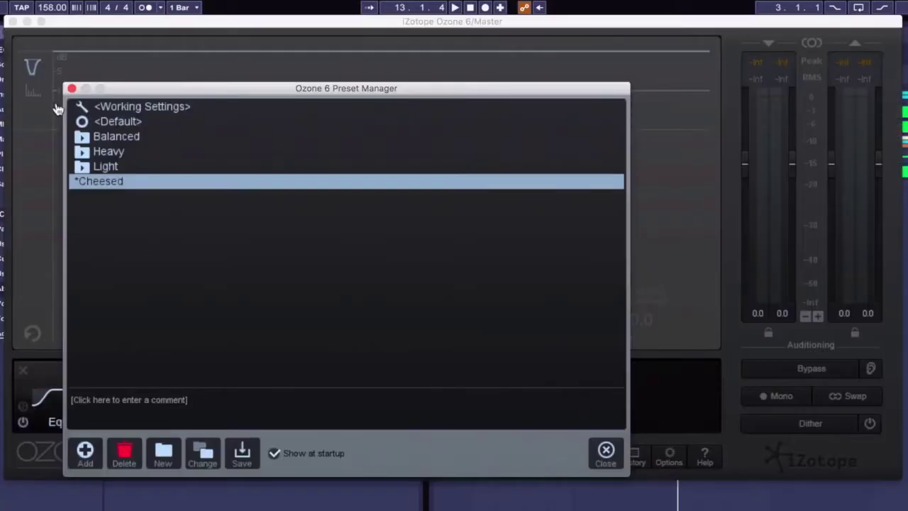
left_click(72, 89)
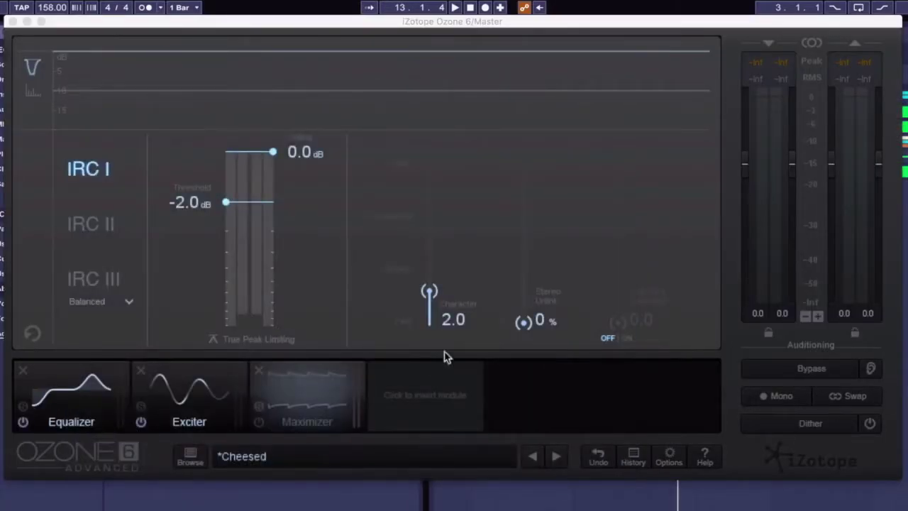
left_click(83, 376)
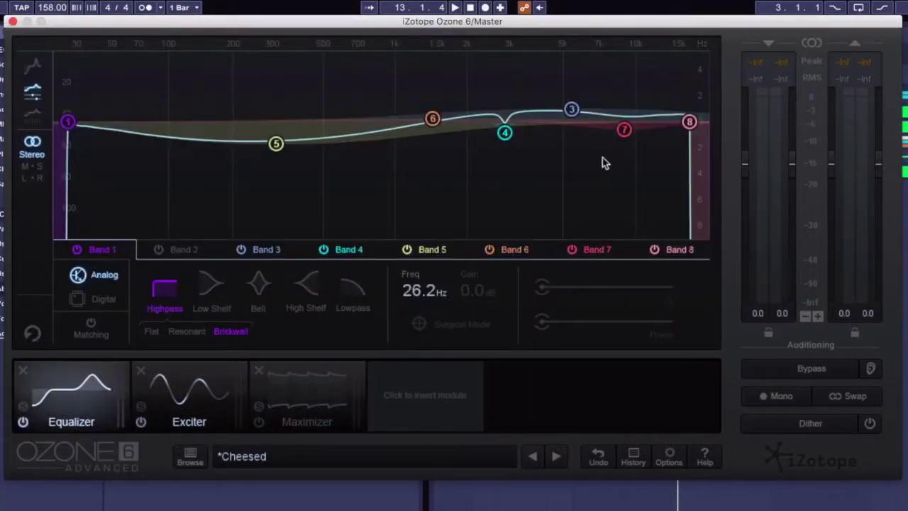
left_click(13, 23)
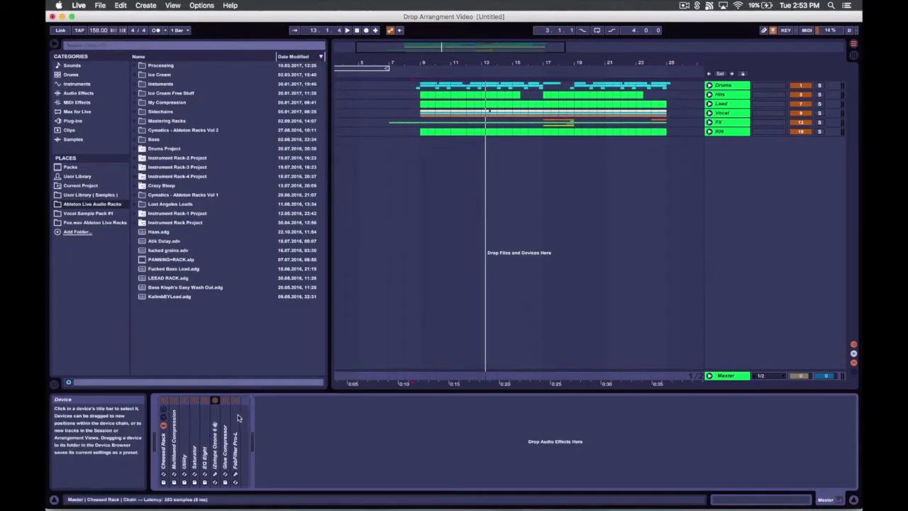
Review the Glue Compressor and FabFilter Pro-L settings, and fold the whole Cheesed Rack.
double_click(225, 426)
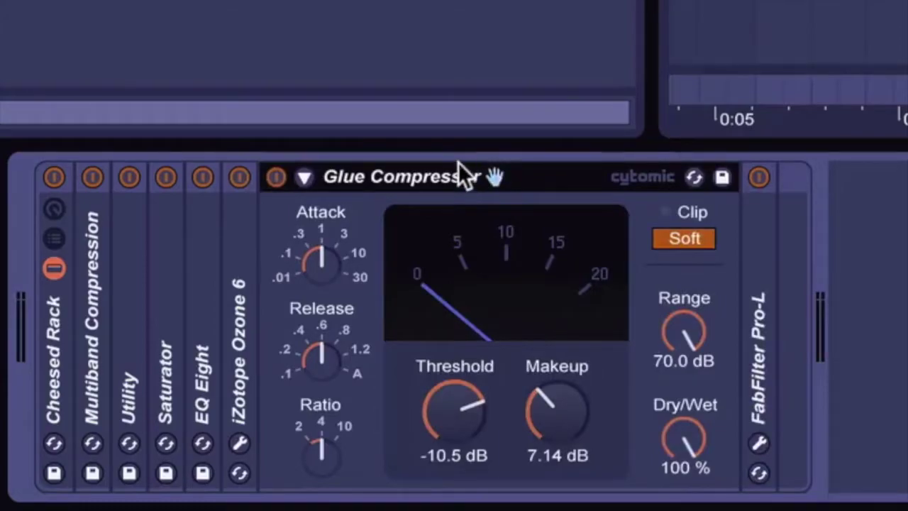
double_click(458, 164)
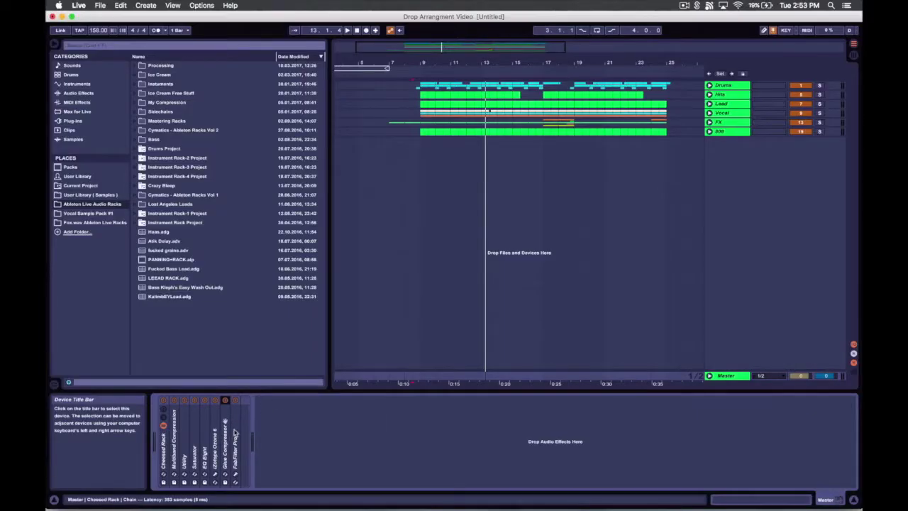
double_click(235, 434)
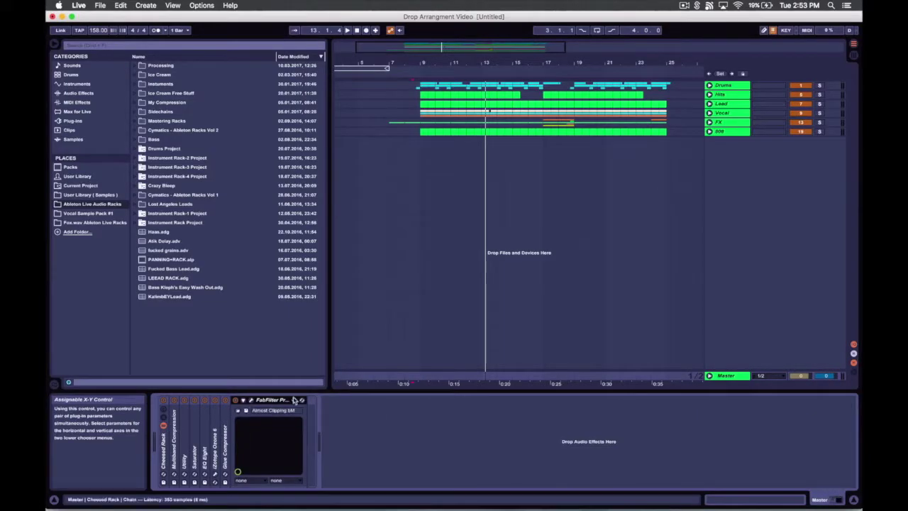
left_click(250, 400)
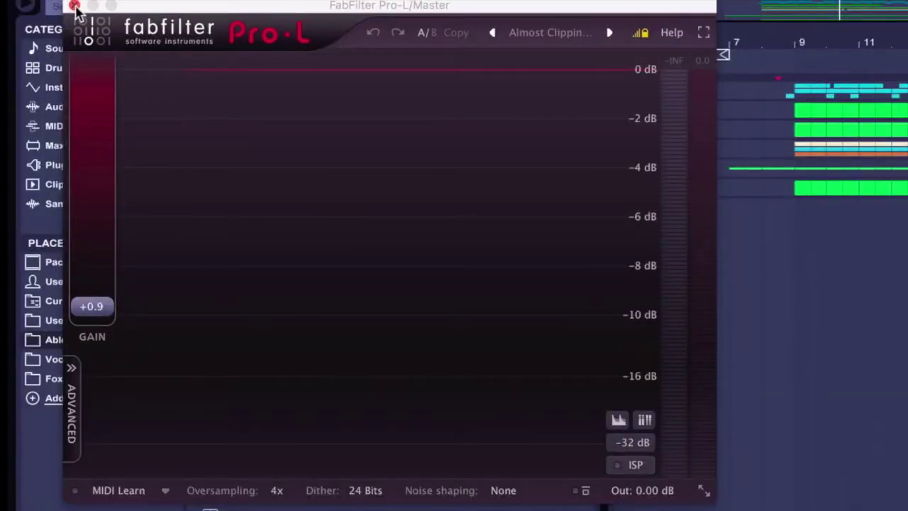
left_click(74, 7)
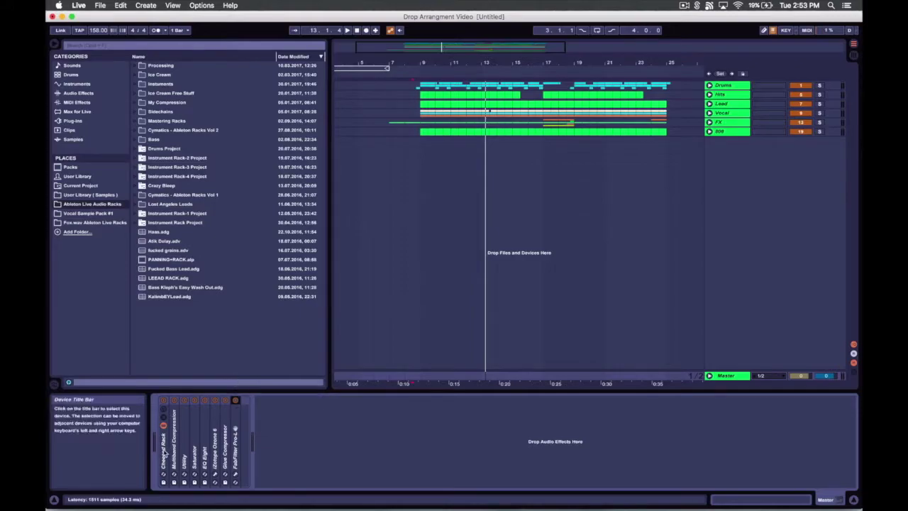
double_click(164, 451)
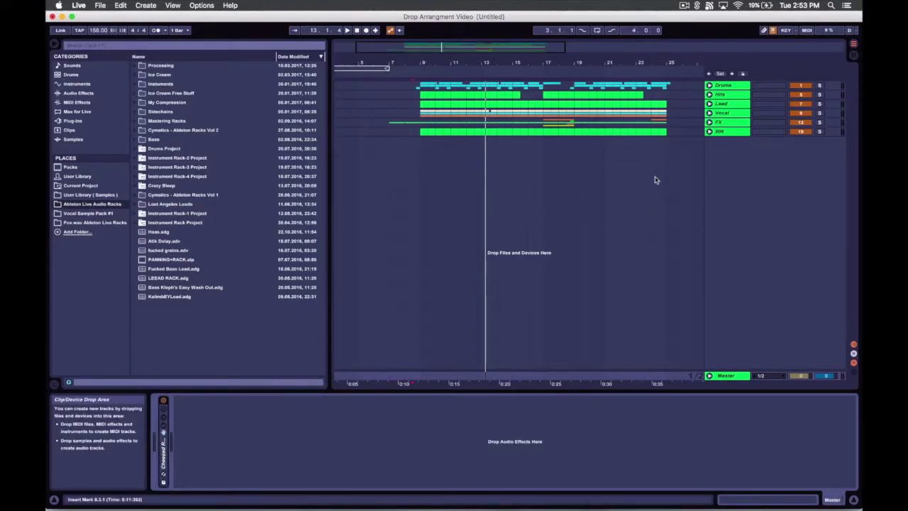
Play the full arrangement from bar 8.3, shortly before the drop begins.
left_click_drag(432, 48, 432, 142)
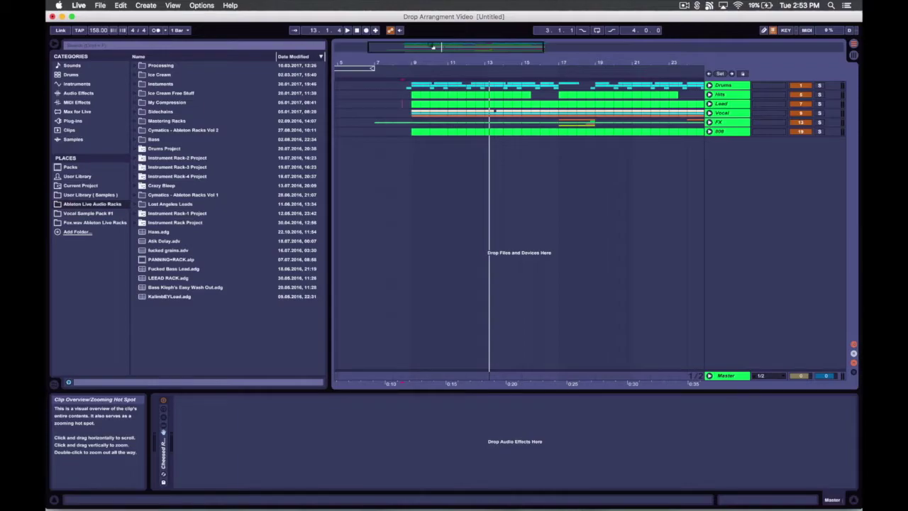
left_click_drag(433, 47, 468, 42)
mouse_move(410, 61)
left_mouse_down()
mouse_move(438, 60)
mouse_move(424, 61)
left_mouse_up()
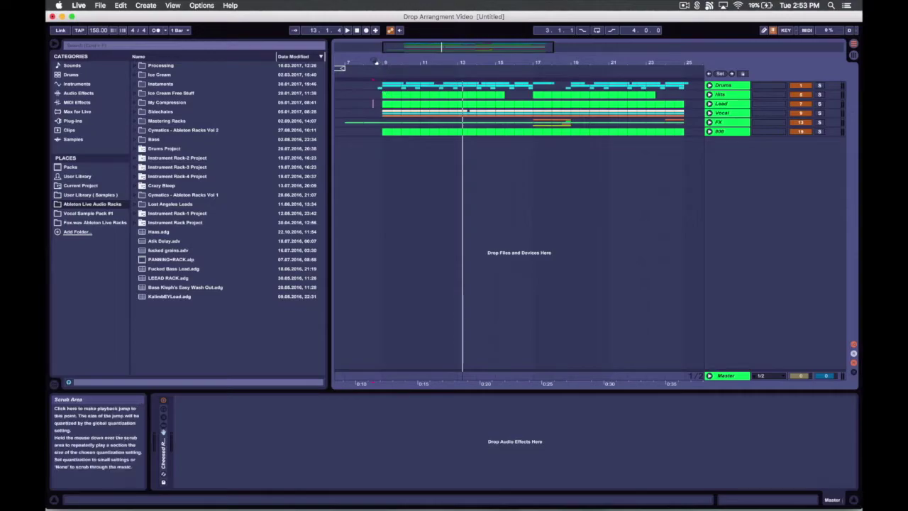
left_click_drag(375, 61, 375, 70)
left_click(385, 114)
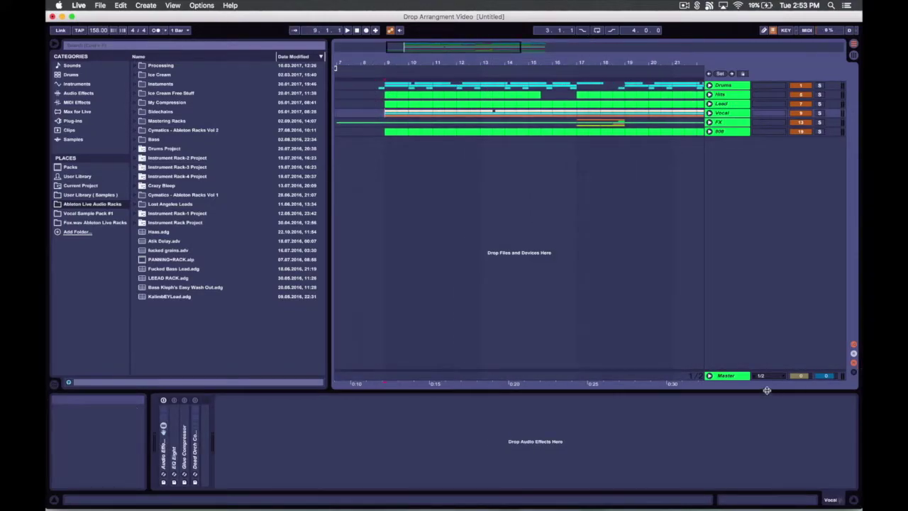
left_click(732, 376)
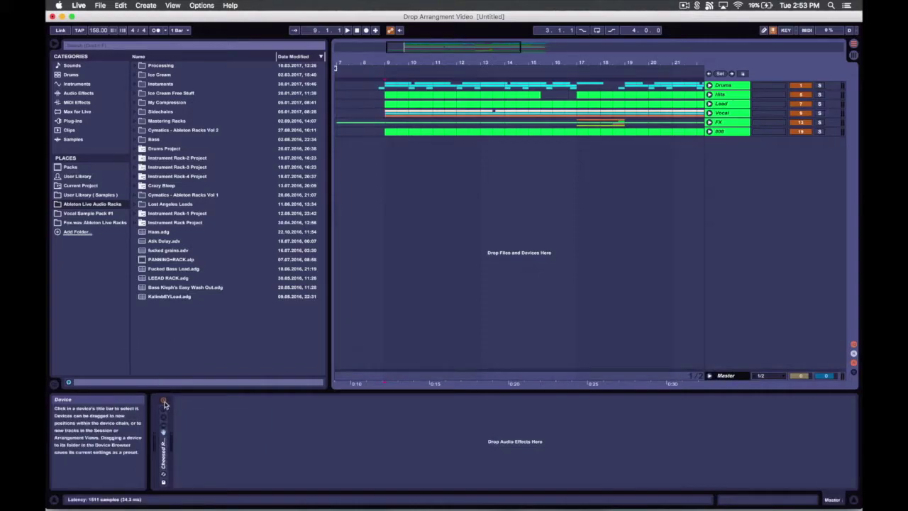
left_click(366, 113)
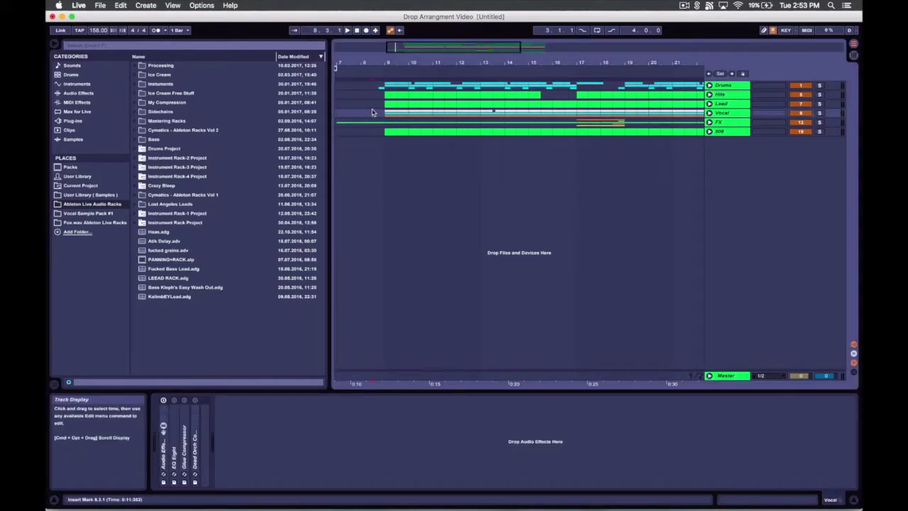
key("space")
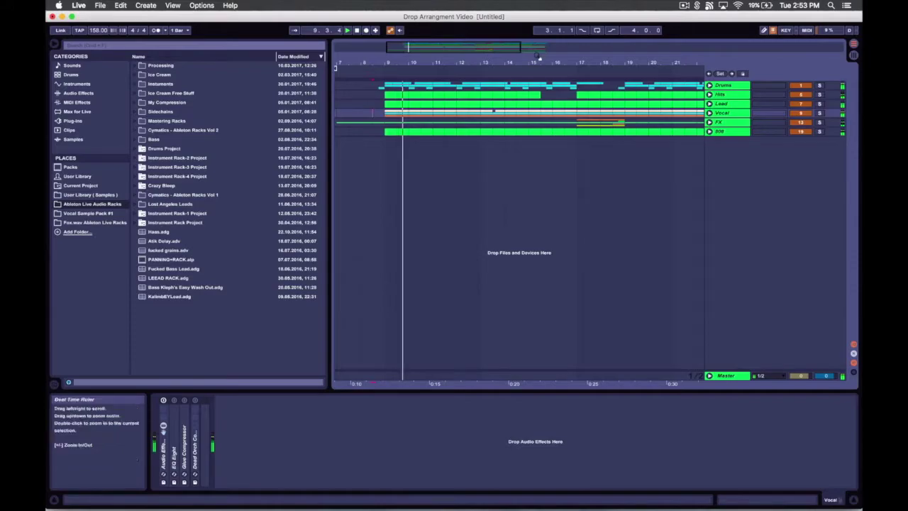
left_click_drag(537, 59, 501, 45)
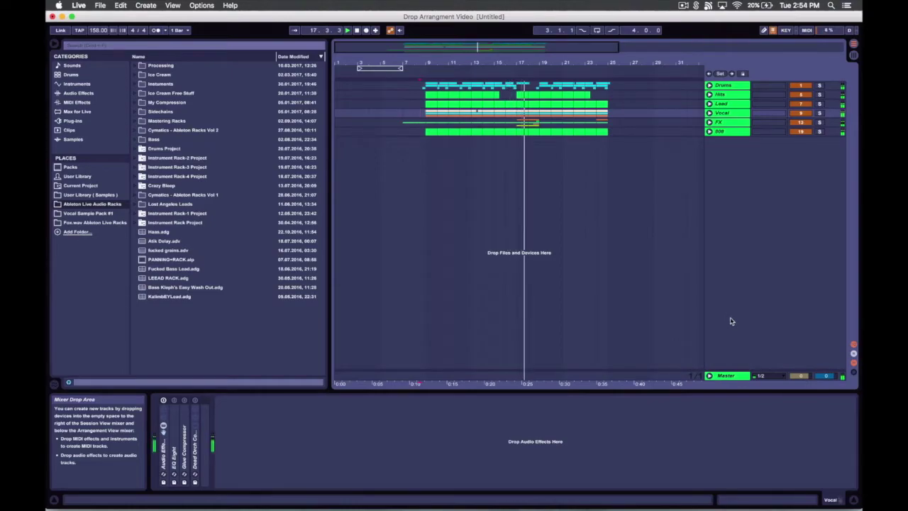
Show the Session View mixer with the Master track's devices, and reset the Drums track's peak level indicator.
left_click(726, 376)
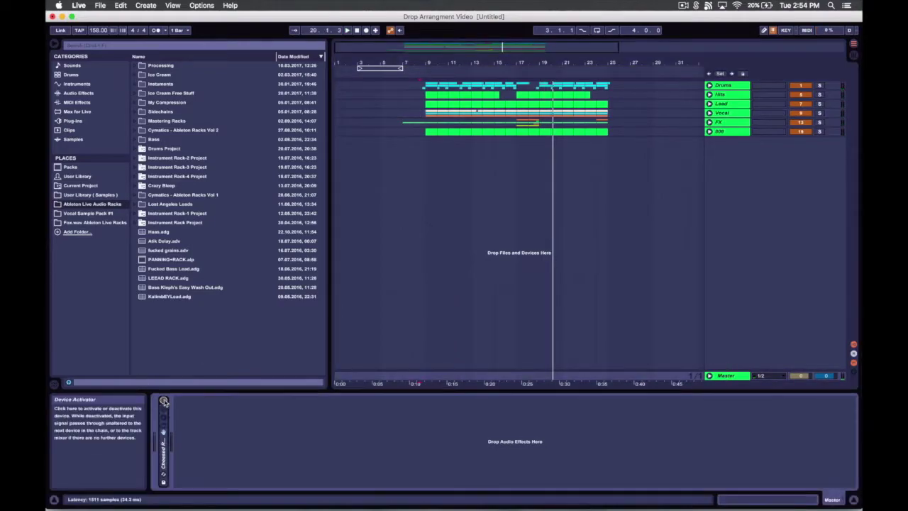
key("Tab")
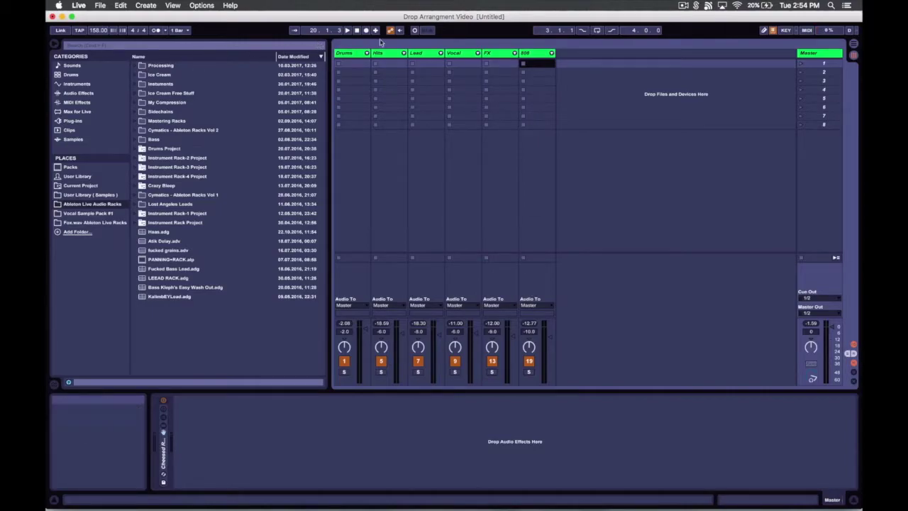
left_click(347, 63)
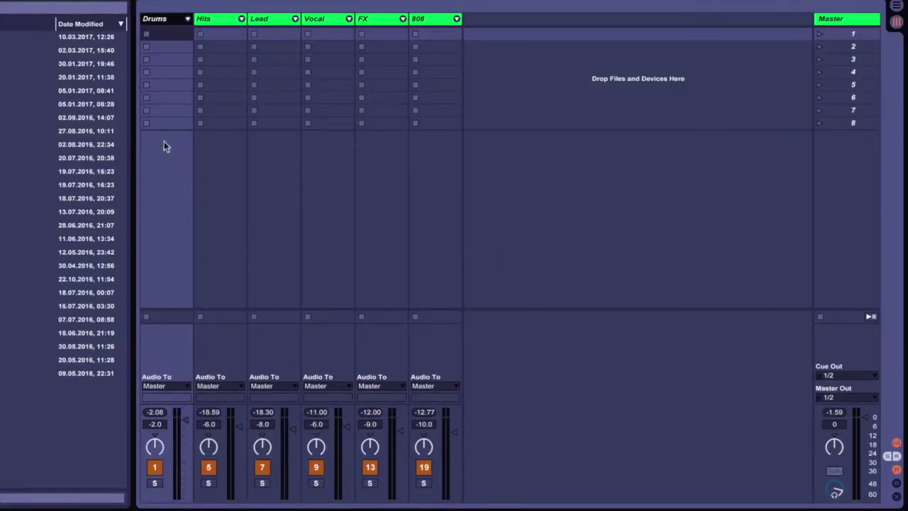
left_click(156, 412)
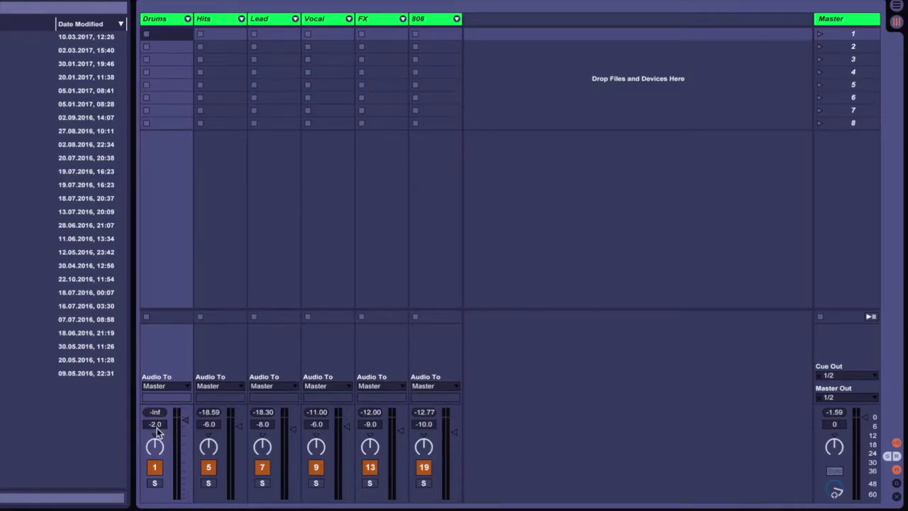
Solo the Hits track, play it from bar 9 to check its level in the mixer, and reset its peak indicator.
left_click(209, 483)
key("Tab")
key("Tab")
key("Tab")
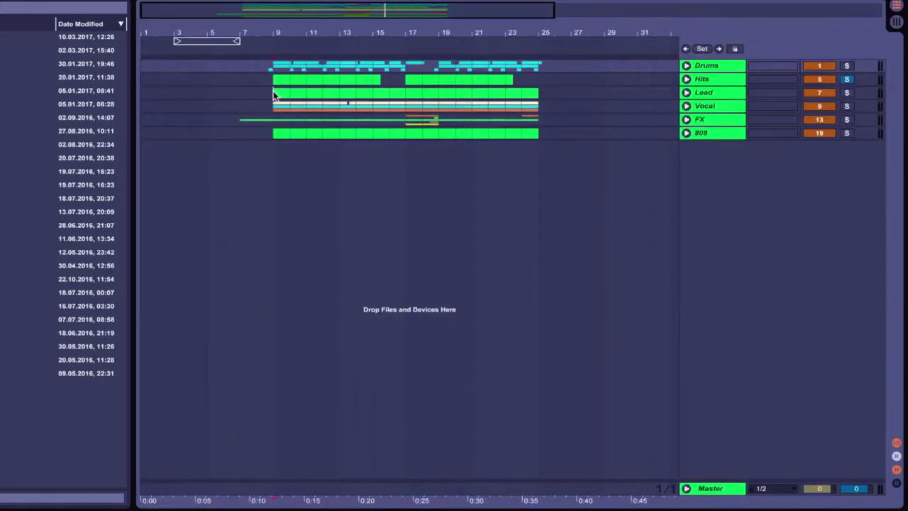
left_click(273, 94)
key("Tab")
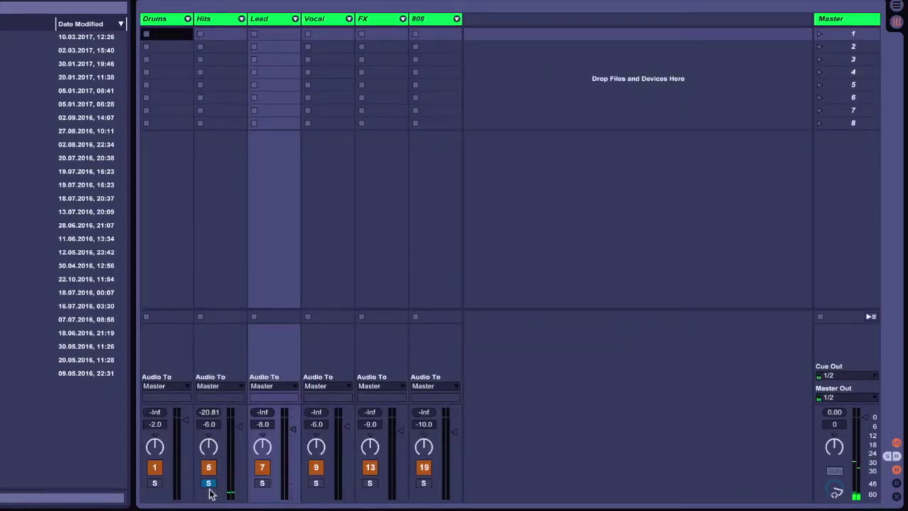
left_click(209, 412)
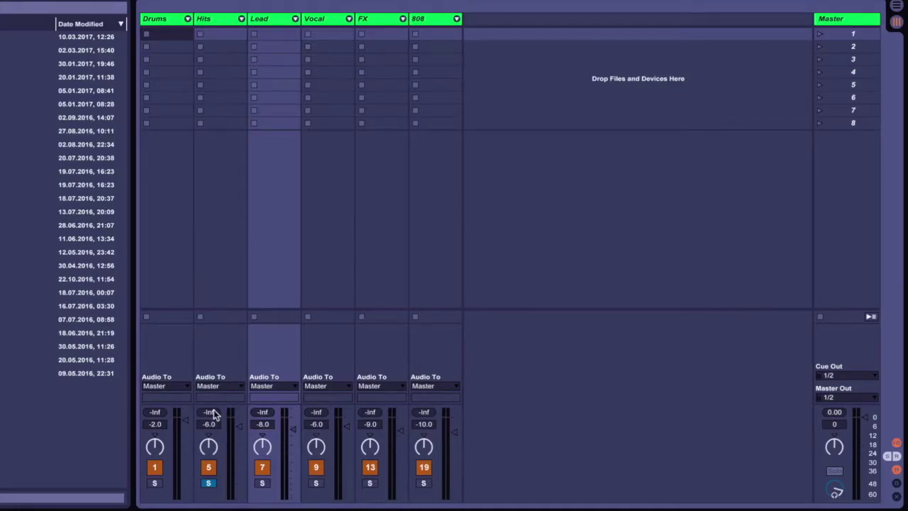
Solo the Lead track instead of Hits and play it from bar 9 in the arrangement.
left_click(262, 483)
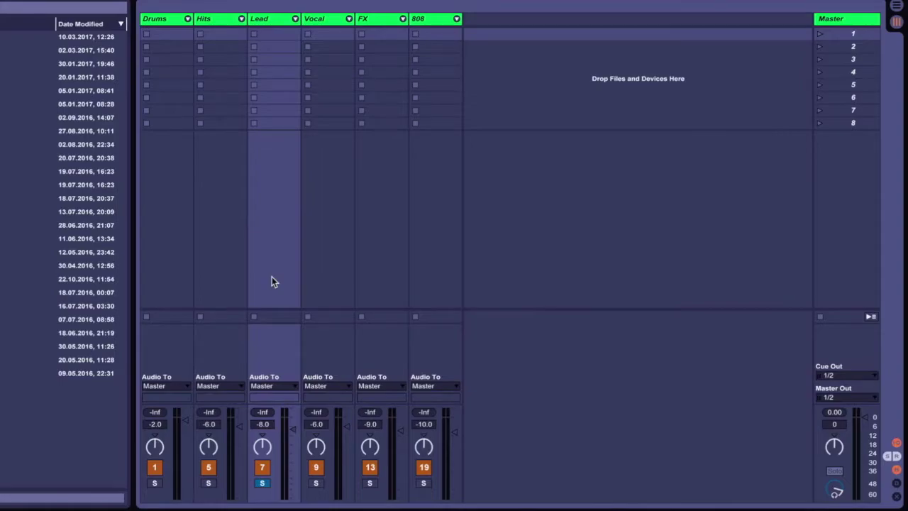
key("space")
key("Tab")
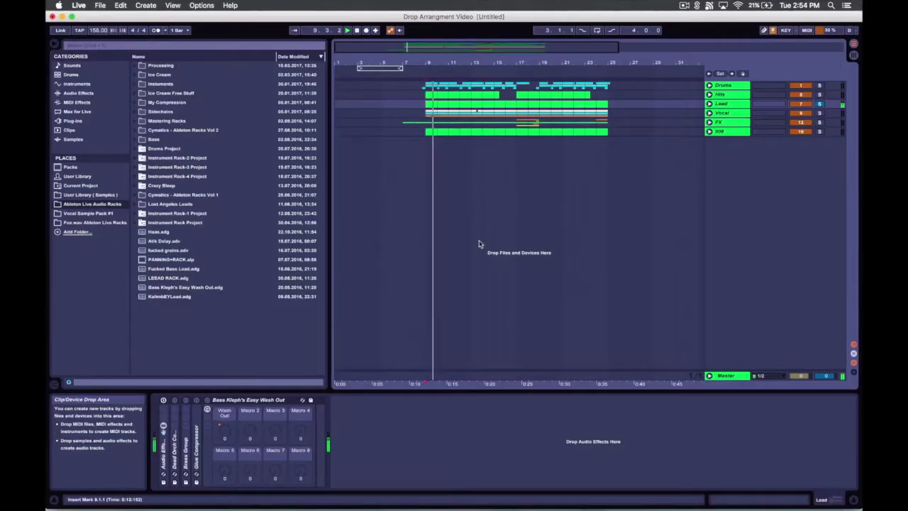
Check the soloed Lead track's level in the mixer and turn off its solo.
key("Tab")
key("Tab")
key("Tab")
left_click(418, 372)
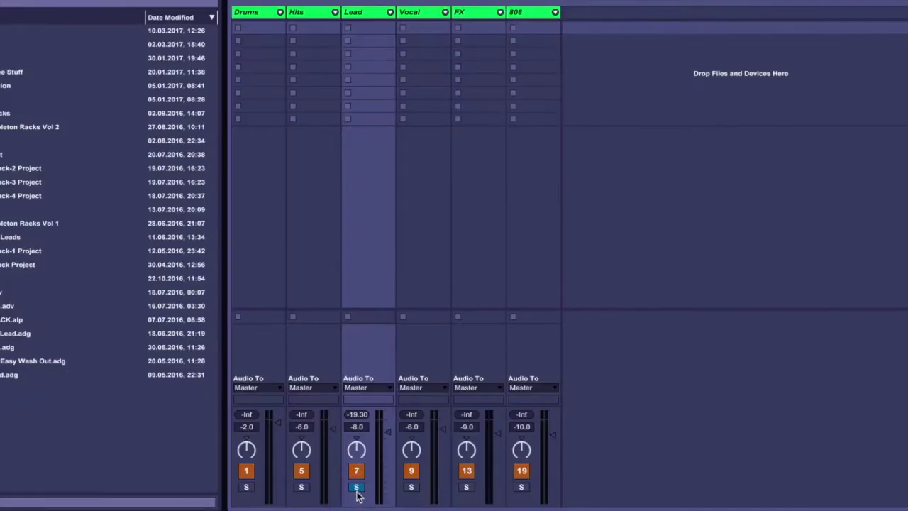
left_click(355, 486)
Solo the Vocal track, play it from bar 9 to check its level in the mixer, and turn off its solo.
left_click(411, 486)
key("Tab")
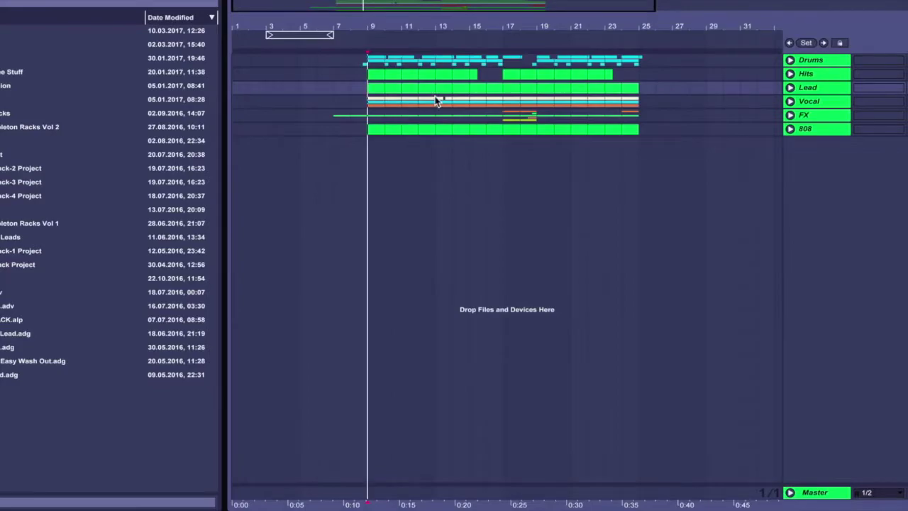
key("Tab")
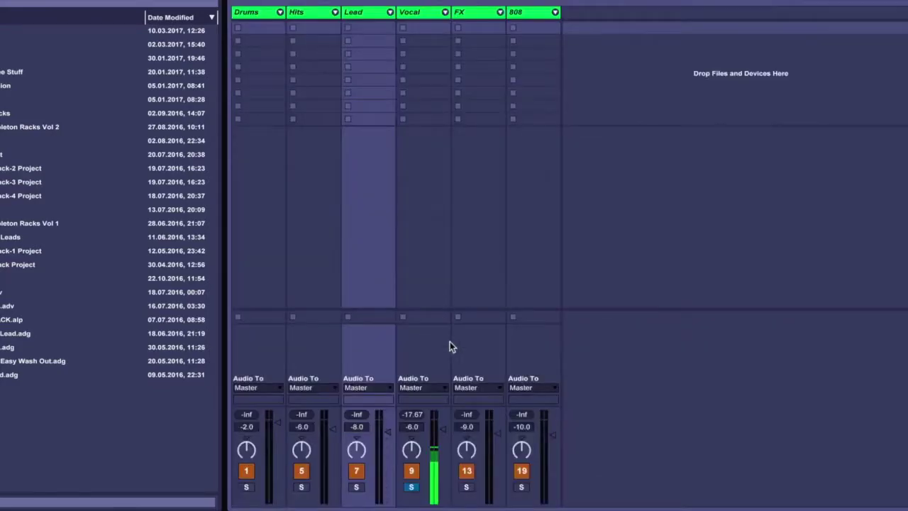
left_click(412, 486)
Play the mix without any solo and reset the peak level indicators of the Vocal and Drums tracks.
key("Tab")
key("Tab")
left_click(408, 415)
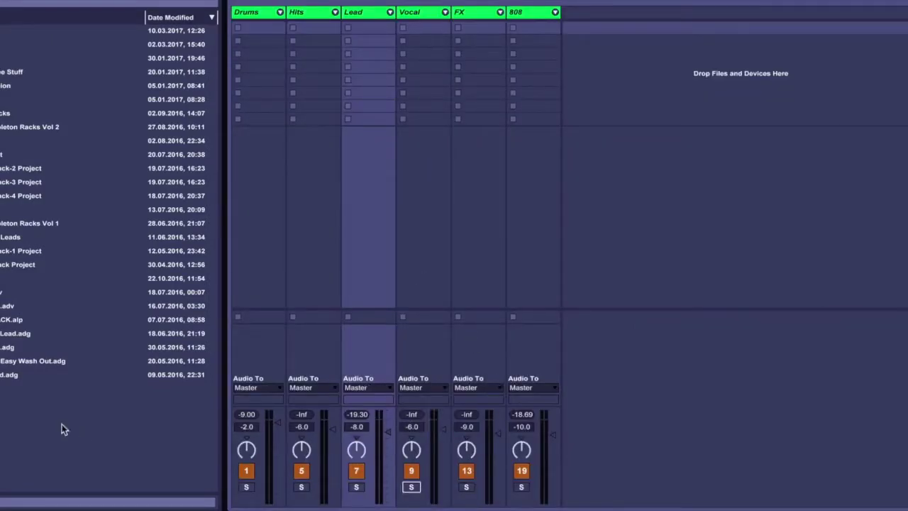
left_click(244, 414)
Solo the FX track, unfold its group in the arrangement, and select bars 7 to 9 on the 16 Audio track.
left_click(466, 487)
key("Tab")
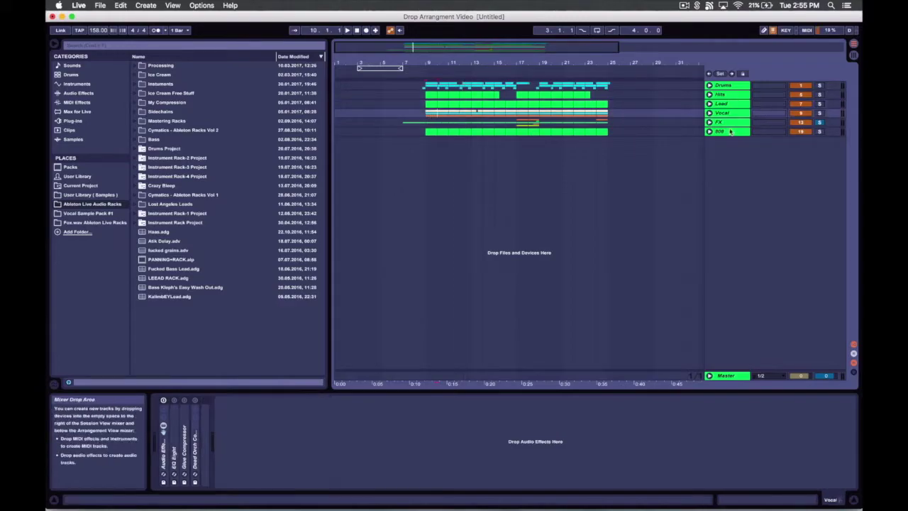
left_click(709, 122)
left_click(517, 146)
left_click_drag(423, 193, 402, 193)
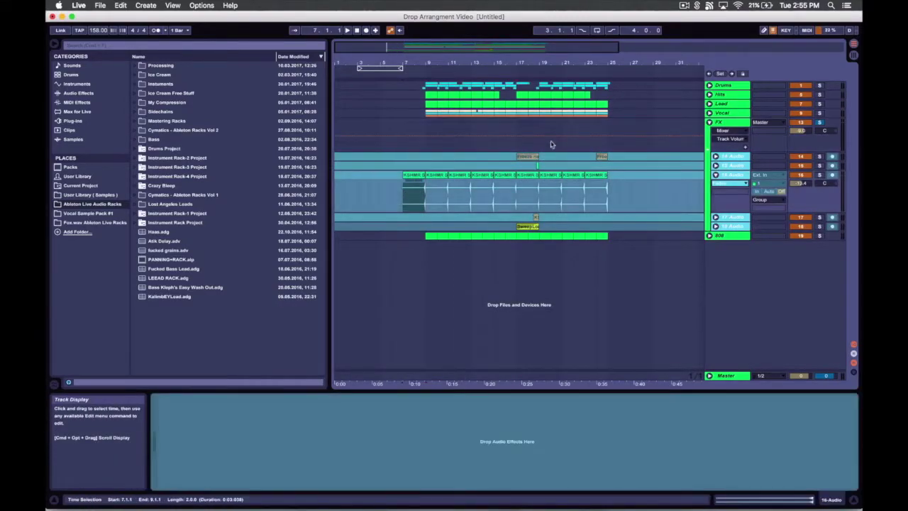
Play the soloed FX group from bar 17 to check its level in the mixer, and fold the group with its solo off.
left_click(518, 144)
key("Tab")
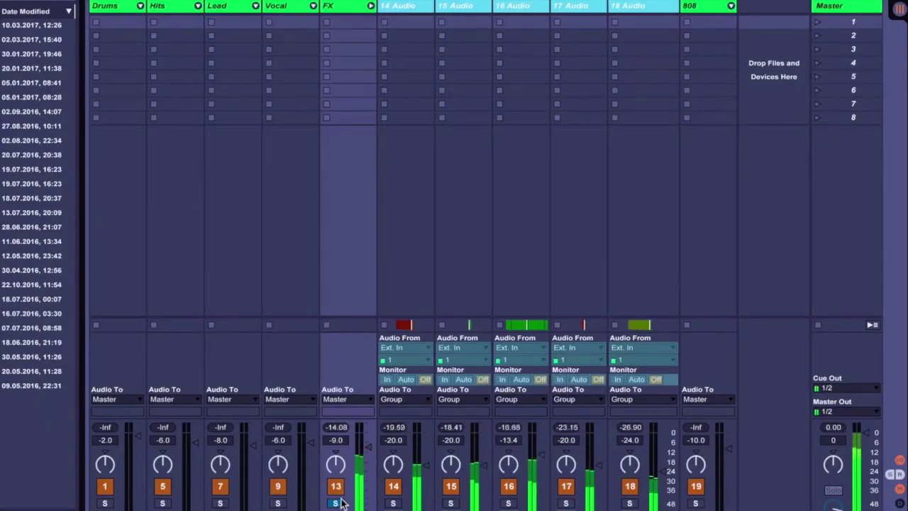
key("Tab")
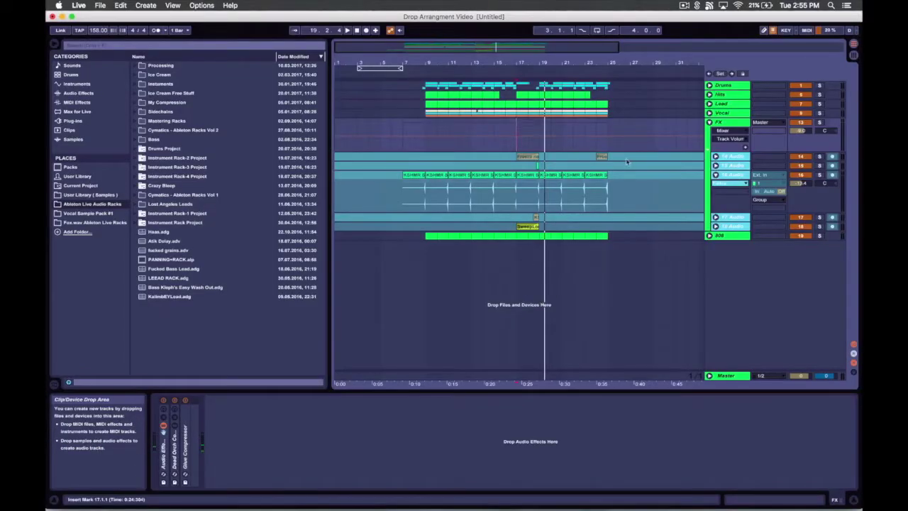
left_click(709, 122)
Look inside the 808 group, solo it, and bypass the Audio Effect Rack on it.
left_click(734, 131)
left_click(733, 132)
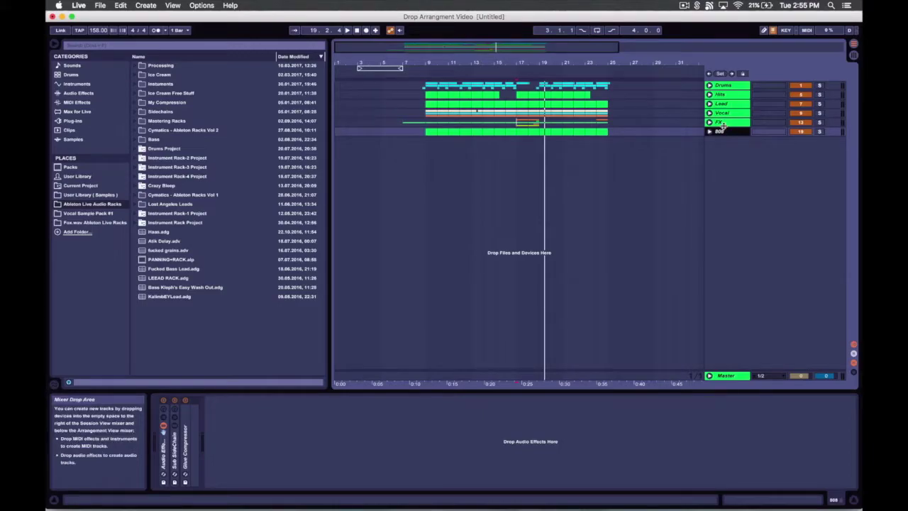
left_click(709, 132)
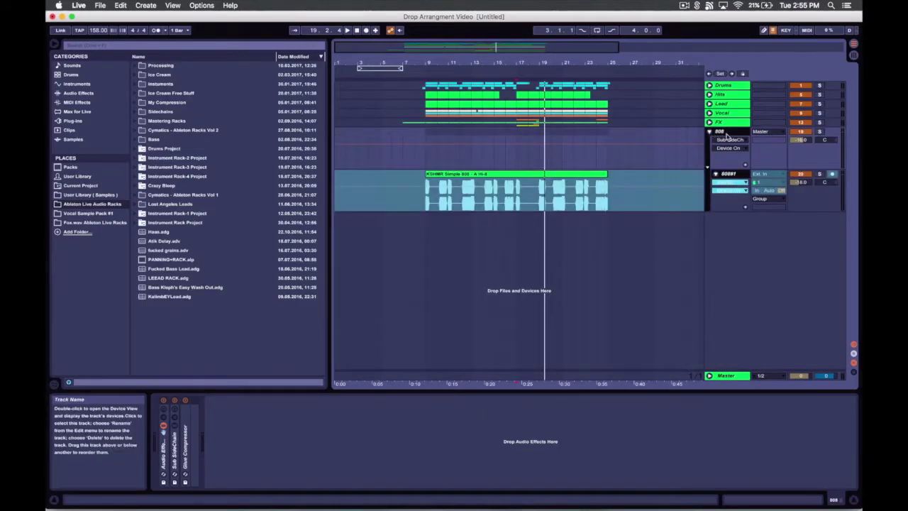
left_click(709, 132)
left_click(819, 132)
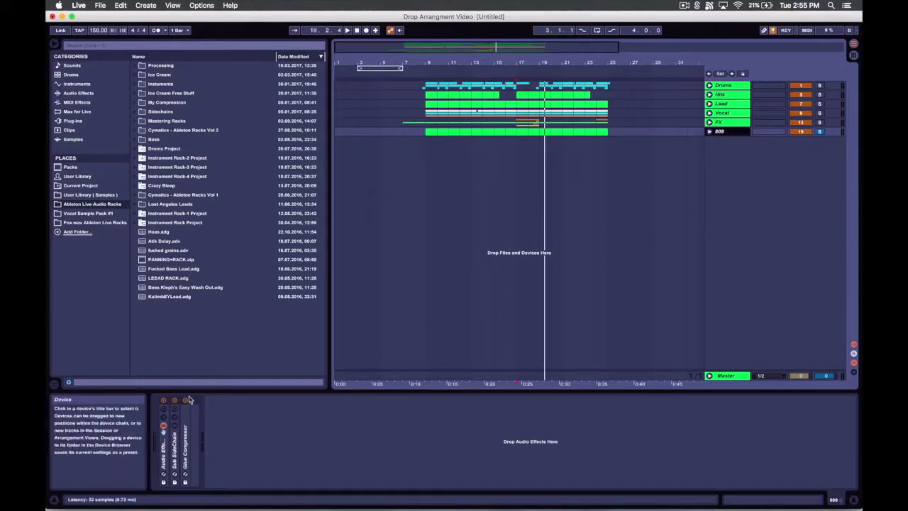
left_click(164, 400)
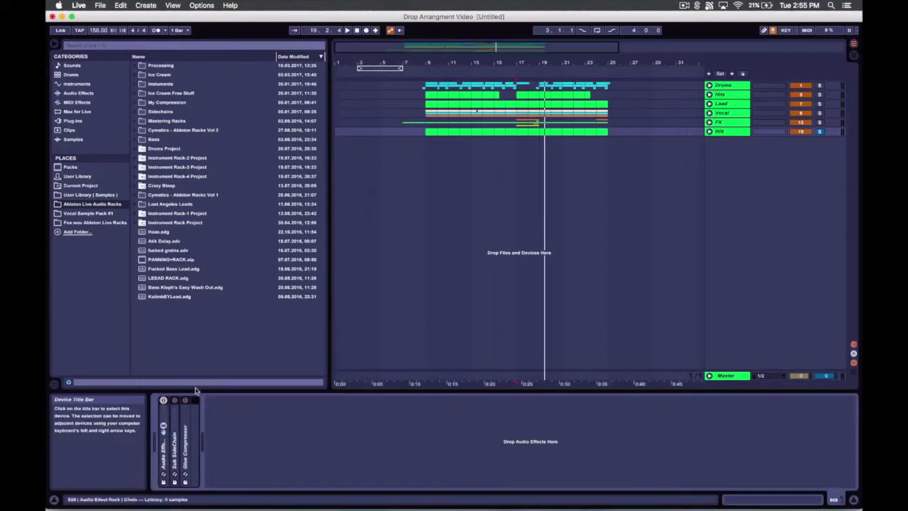
Unfold the 808 group and unfreeze its 808#1 track.
left_click(719, 115)
left_click(709, 132)
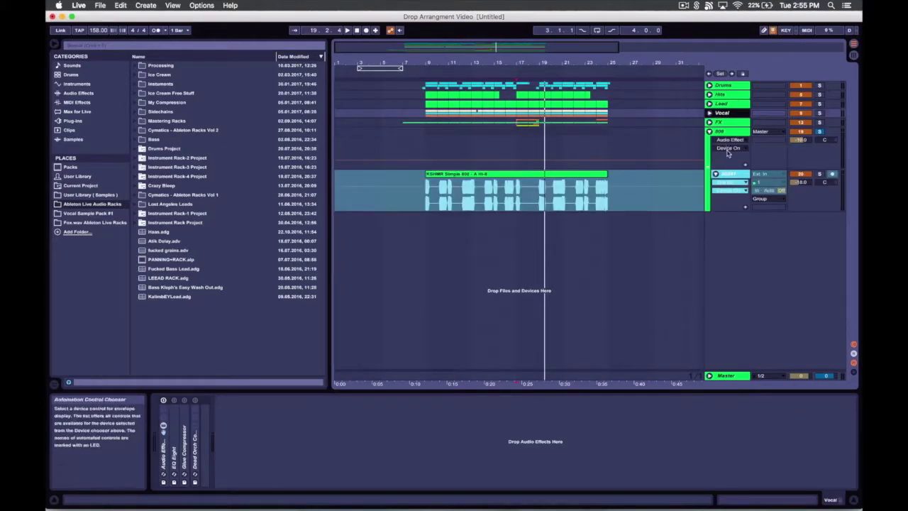
right_click(727, 176)
left_click(752, 217)
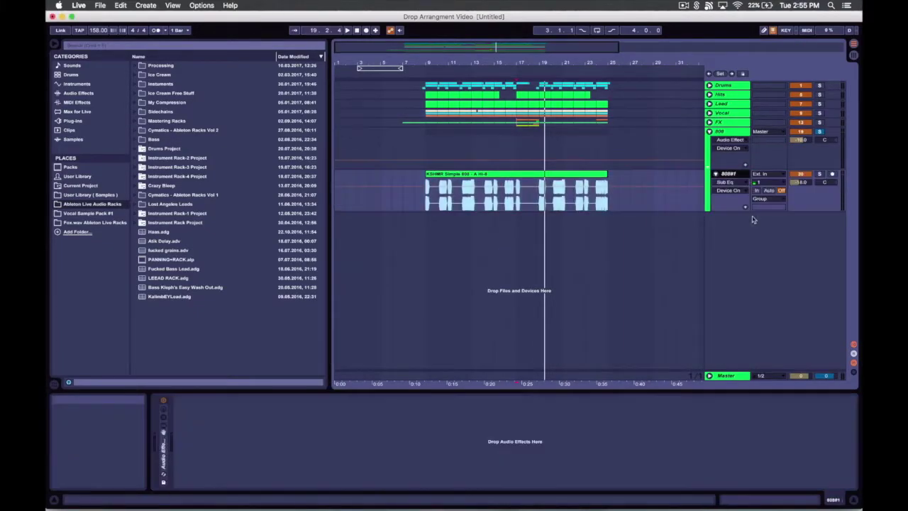
Play the soloed 808 group to check its level in the mixer, and fold the group with its solo off.
key("Tab")
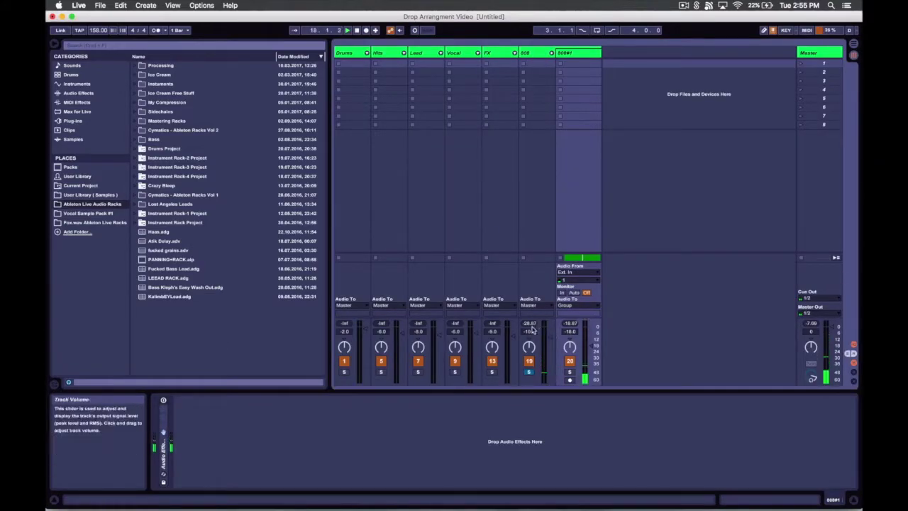
key("Tab")
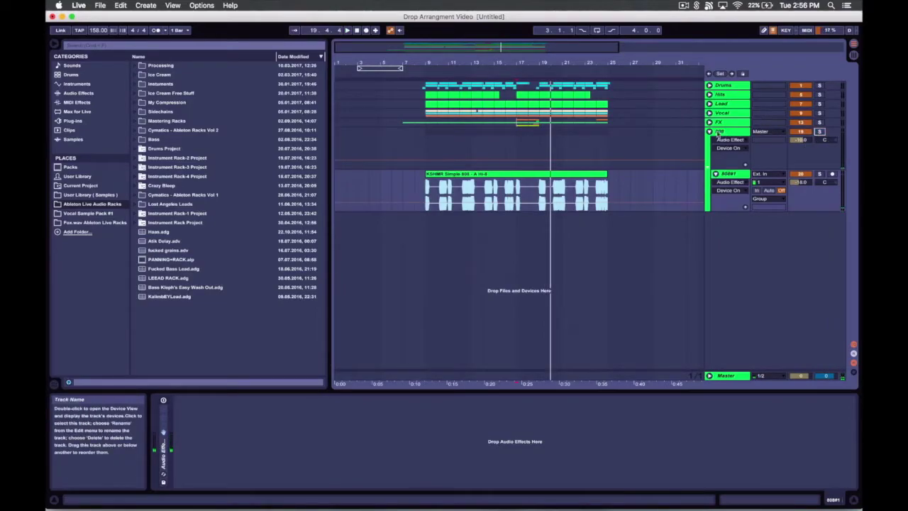
left_click(710, 132)
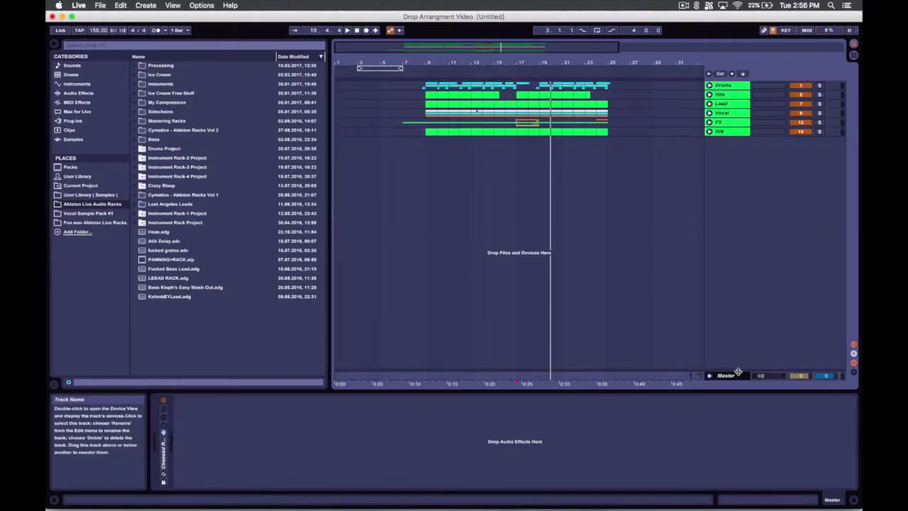
Play the full mix with the Master track selected, compare all group levels in the mixer, and stop playback.
key("Tab")
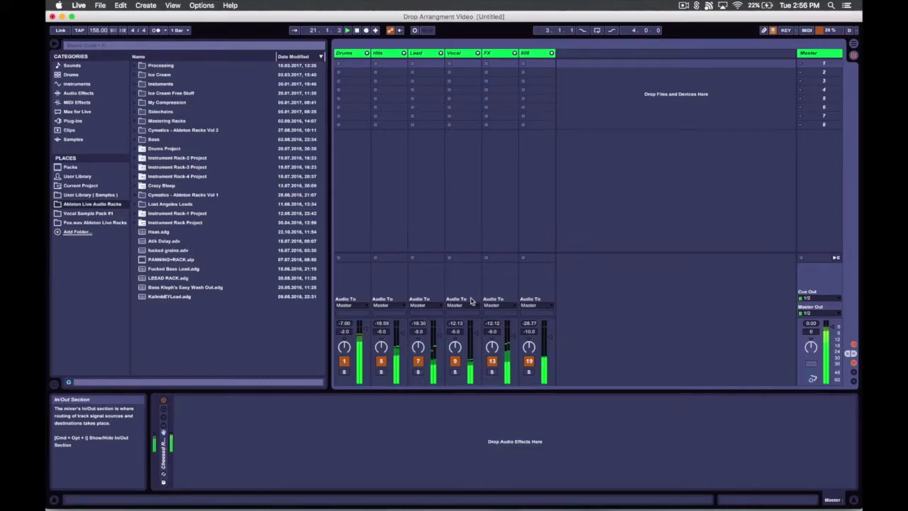
left_click(816, 54)
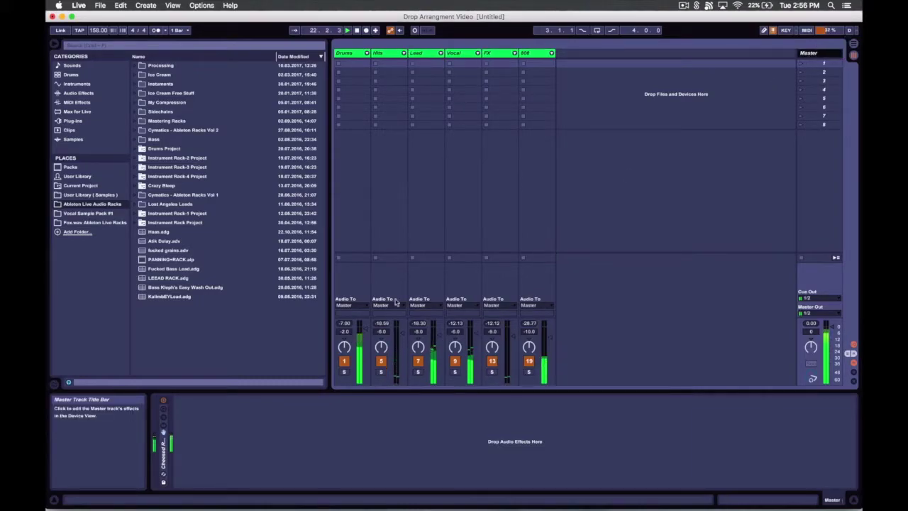
key("space")
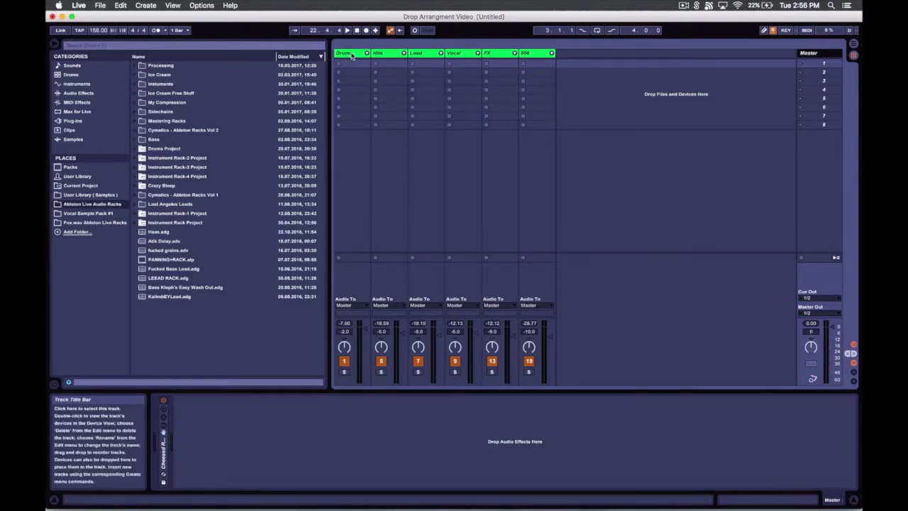
Unfold the Hits group in the mixer, select its Hit1 track, and fold the group again.
left_click(389, 56)
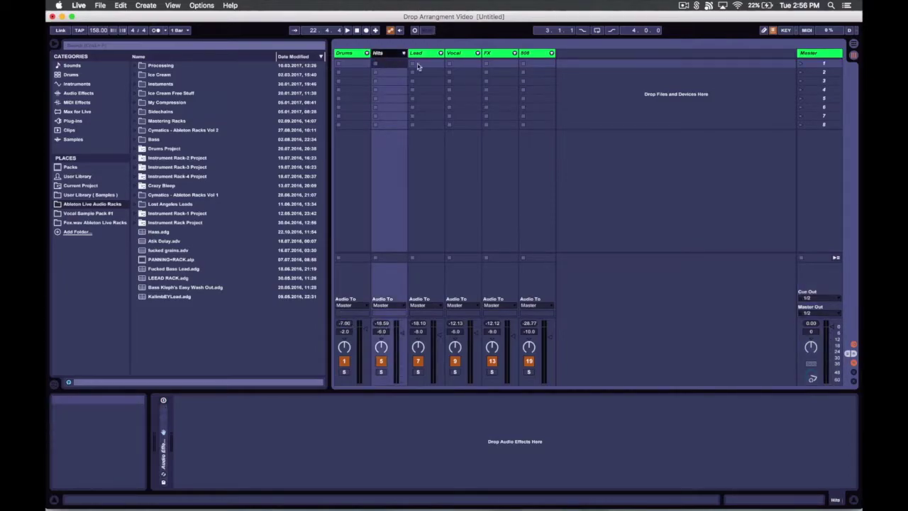
left_click(404, 54)
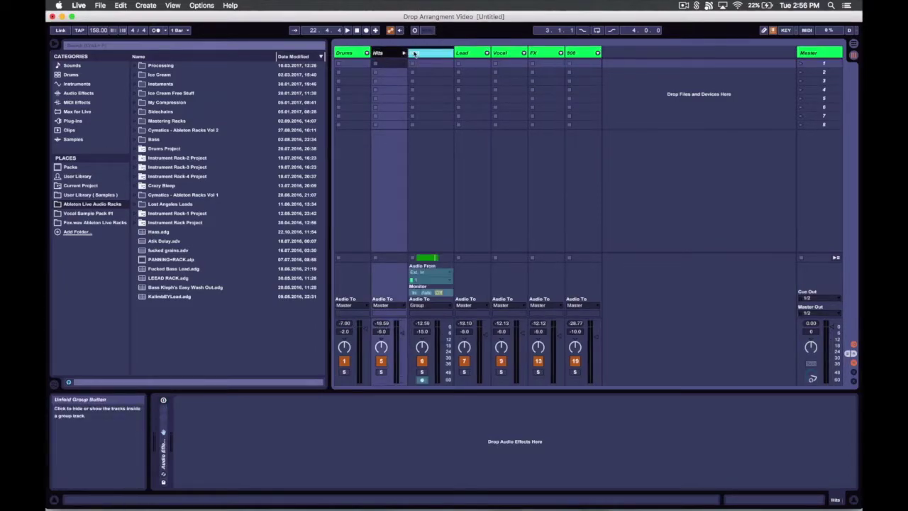
left_click(415, 54)
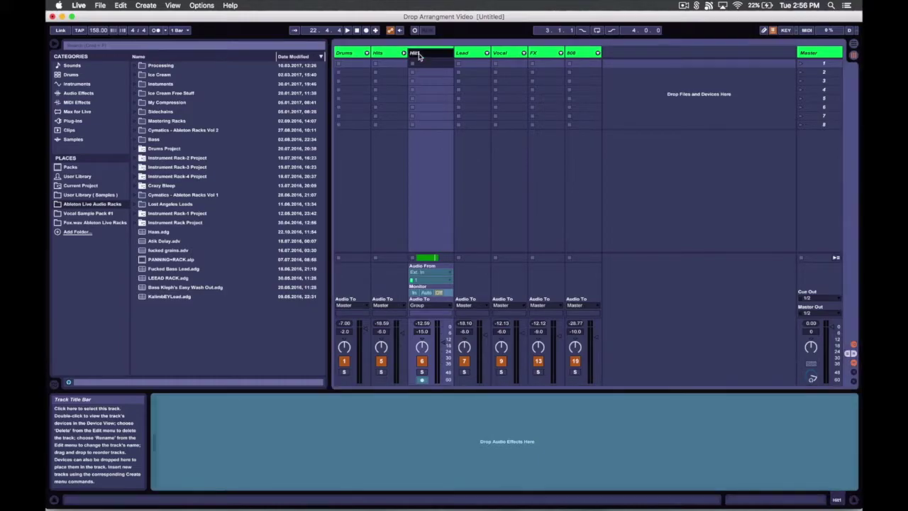
key("Delete")
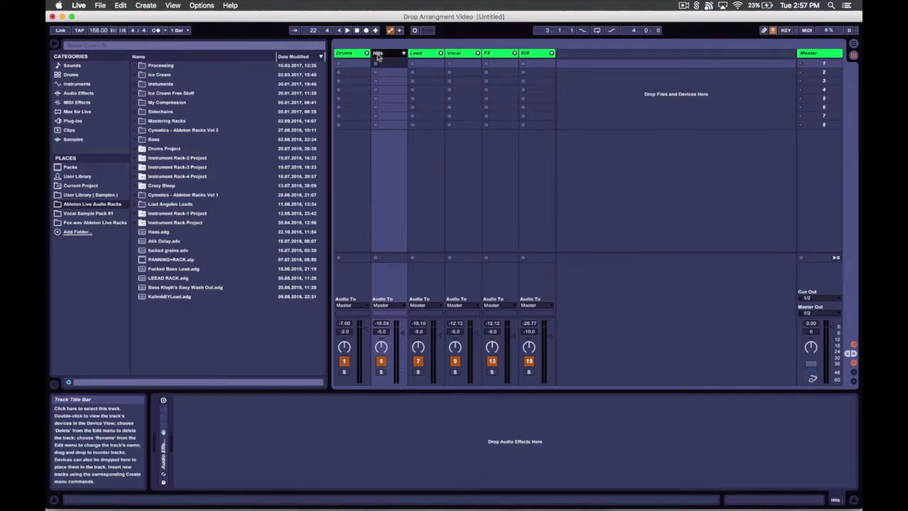
Unfold and solo the Hits group, and show it in the arrangement.
key("super+g")
left_click(412, 56)
left_click(392, 55)
left_click(381, 371)
key("Tab")
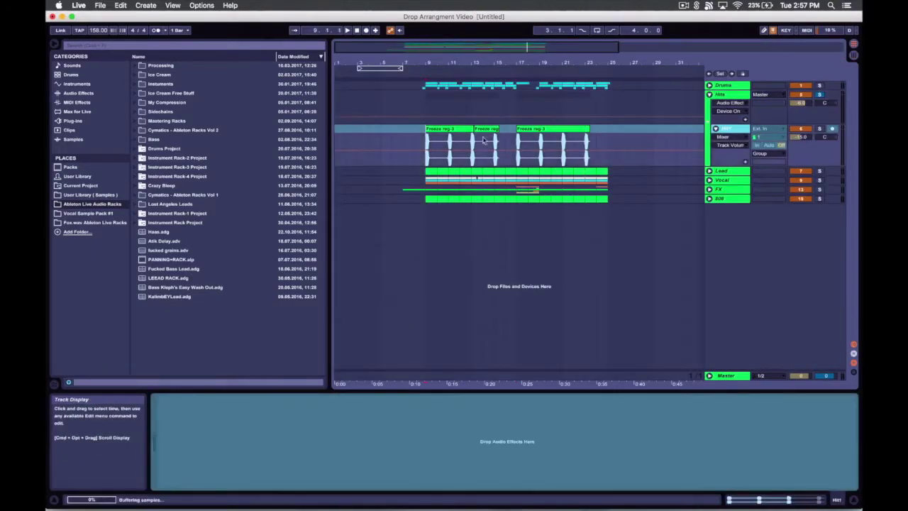
Compare the devices on the Hit1 track with those on the Hits group, placing the insert marker at bar 9.
left_click(730, 130)
left_click(725, 95)
left_click(729, 131)
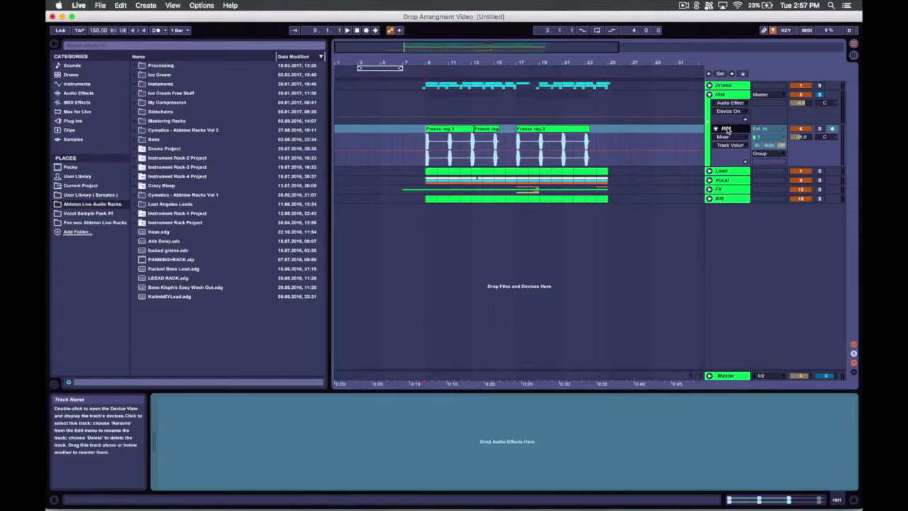
left_click(723, 95)
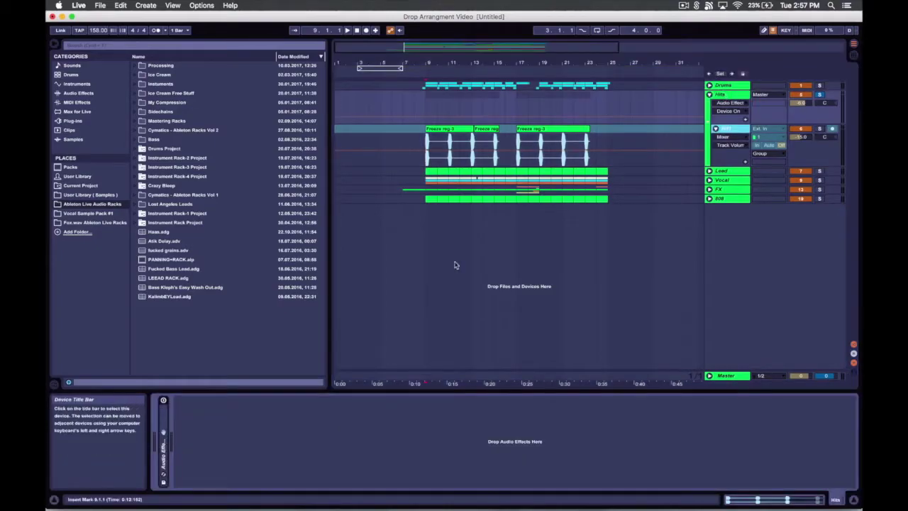
left_click(430, 146)
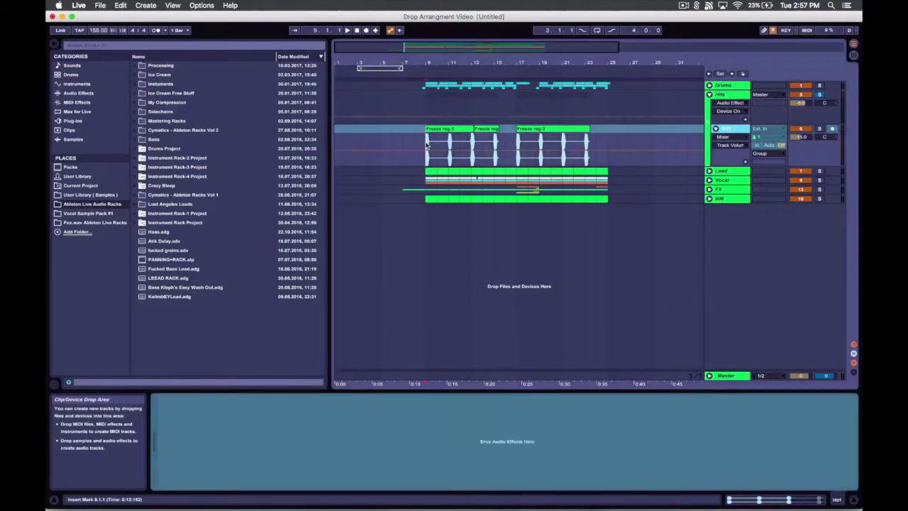
left_click(730, 95)
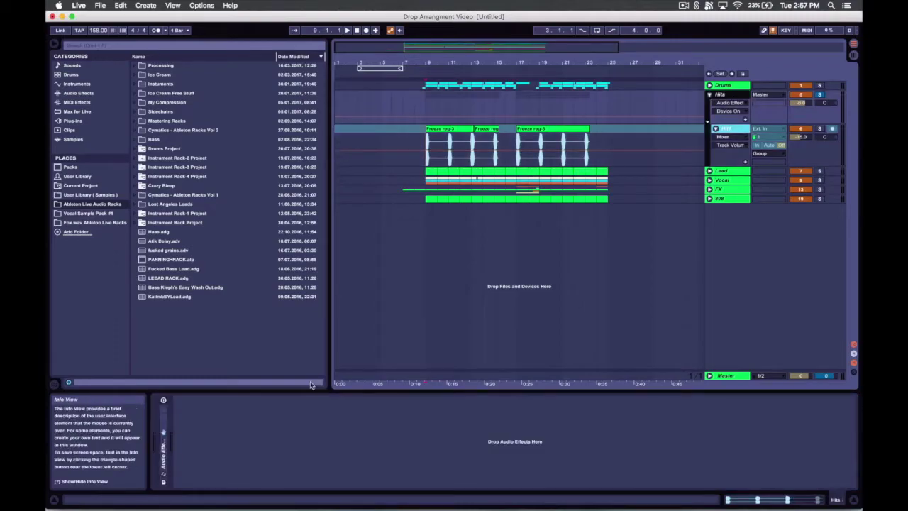
Expand the Hits group's Audio Effect Rack, play the group in the mixer, and unfold the Brass Group rack and Glue Compressor.
left_click(163, 431)
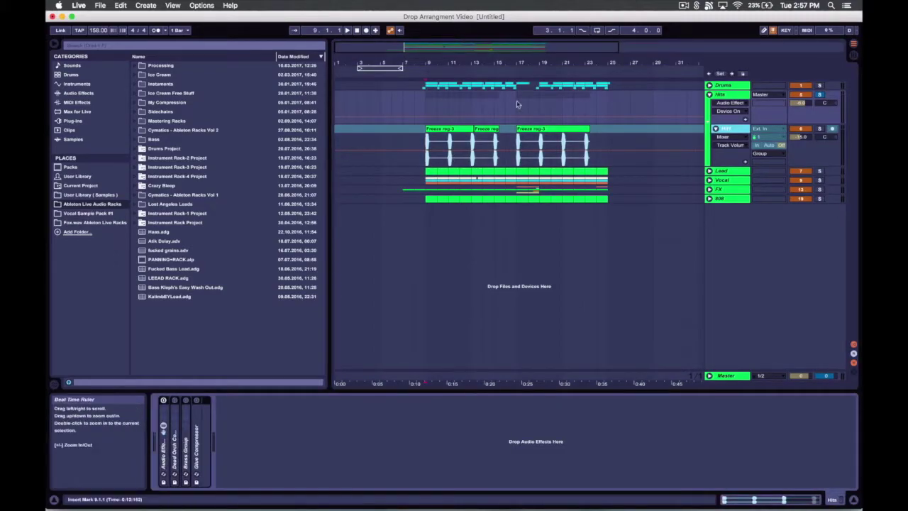
key("Tab")
key("space")
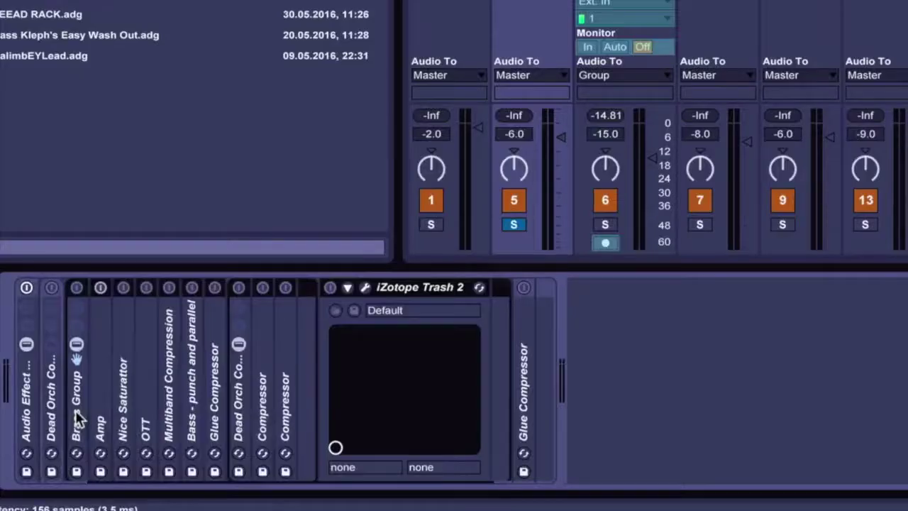
double_click(529, 369)
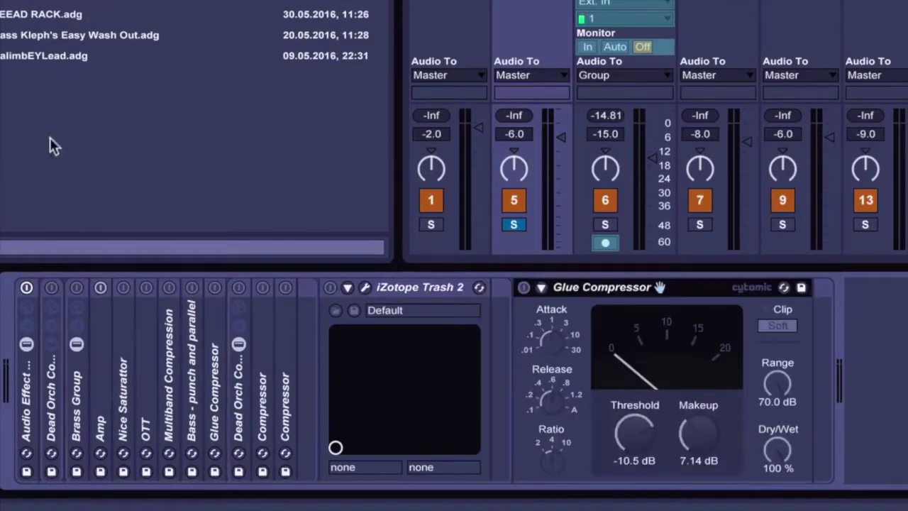
Turn on the Hits group's Audio Effect Rack and expand the Dead Orch rack inside it.
left_click(26, 288)
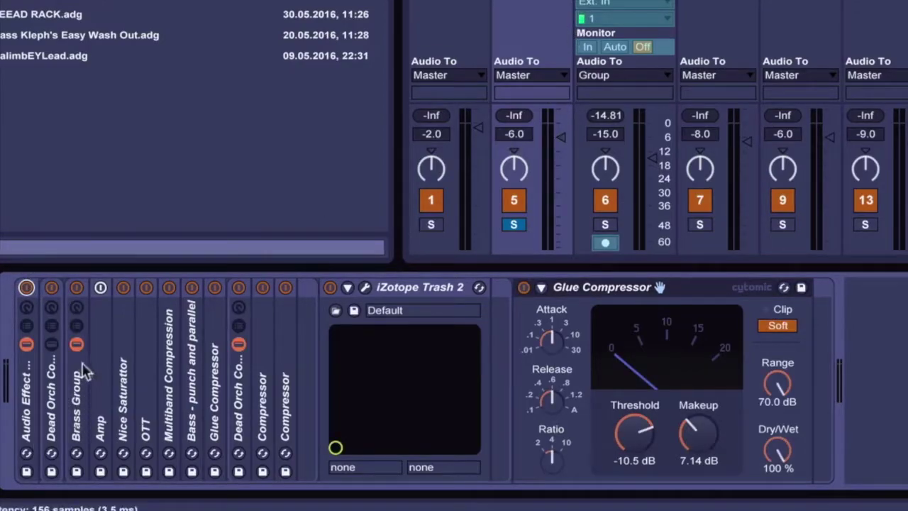
left_click(76, 420)
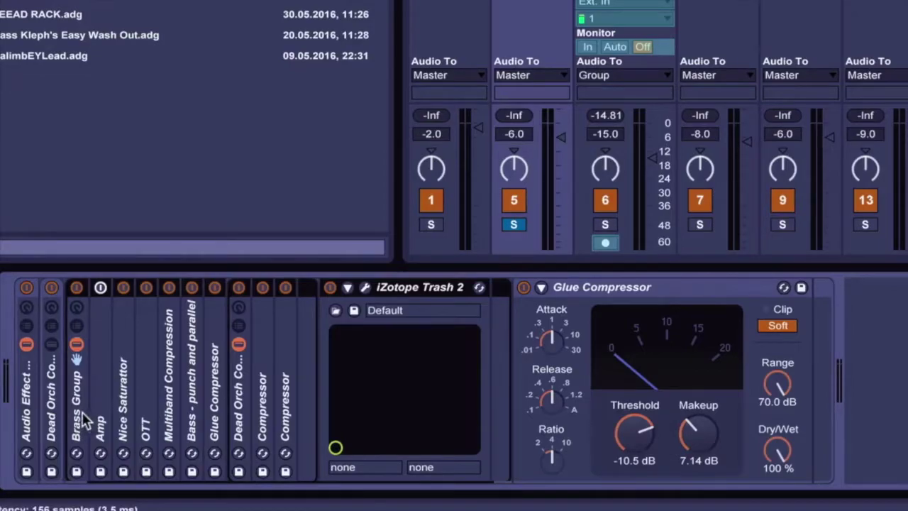
double_click(58, 420)
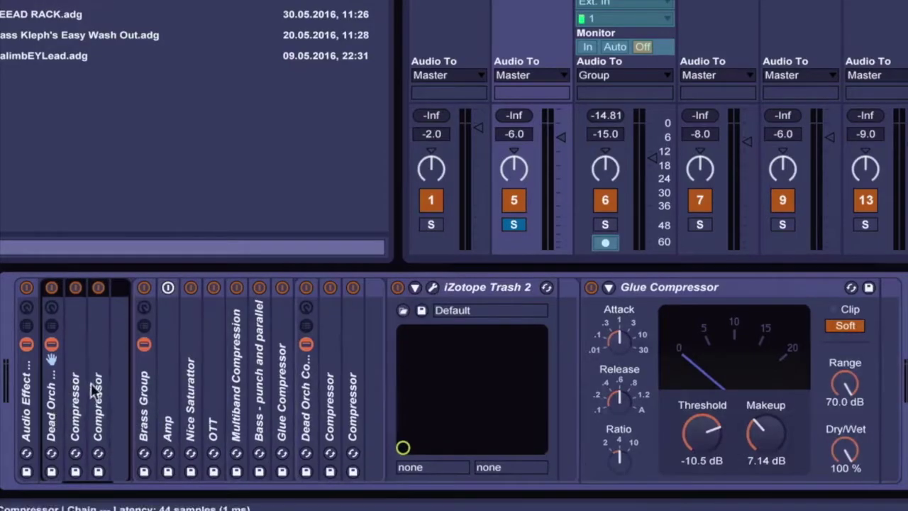
Inspect the first Compressor's sidechain settings in the Dead Orch rack, and collapse both the compressor and the rack.
double_click(78, 388)
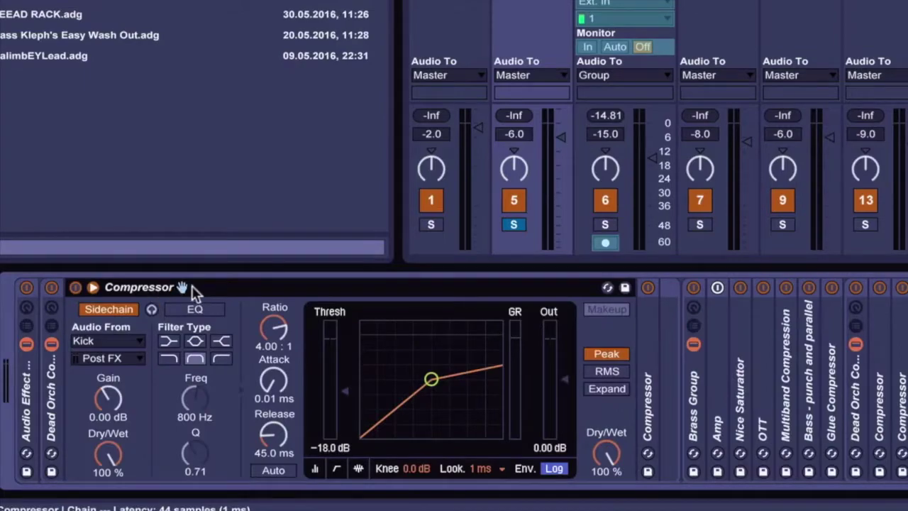
double_click(142, 288)
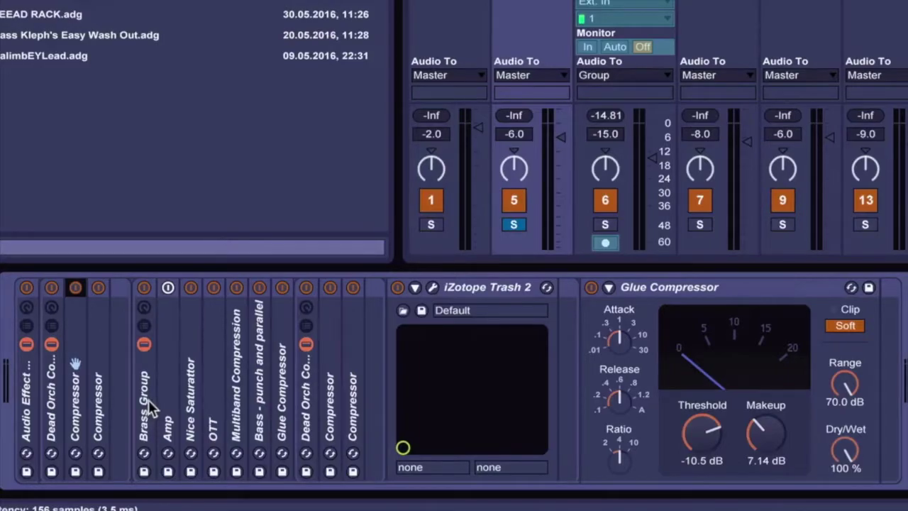
double_click(56, 408)
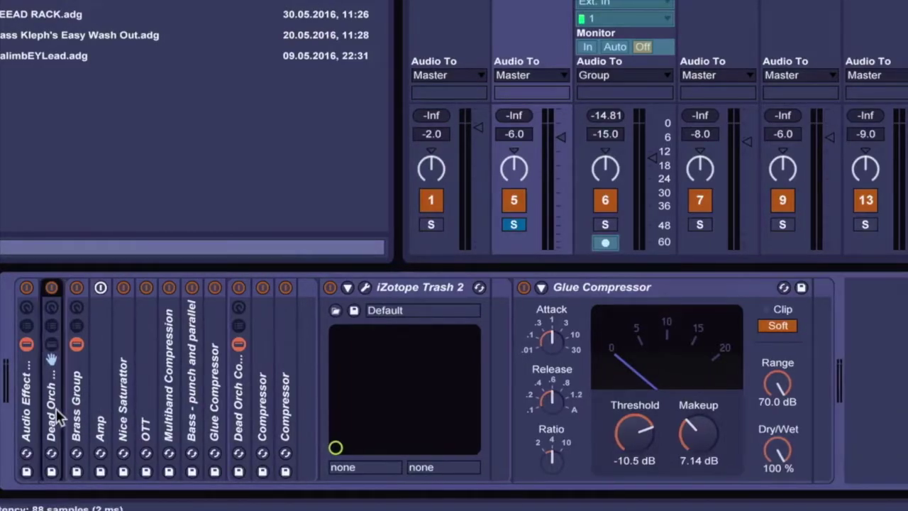
Inspect the Amp and the Nice Saturator's curve settings in the Brass Group rack, folding each device again.
left_click(82, 413)
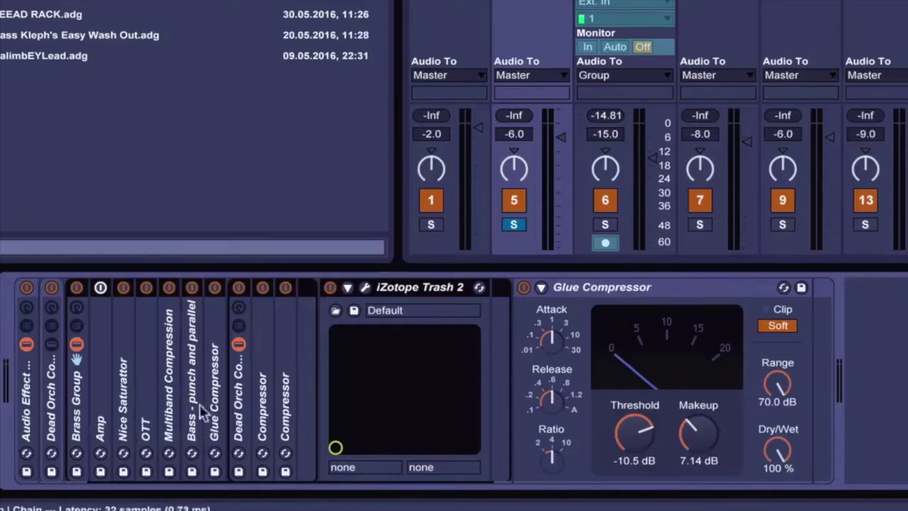
double_click(104, 399)
double_click(193, 287)
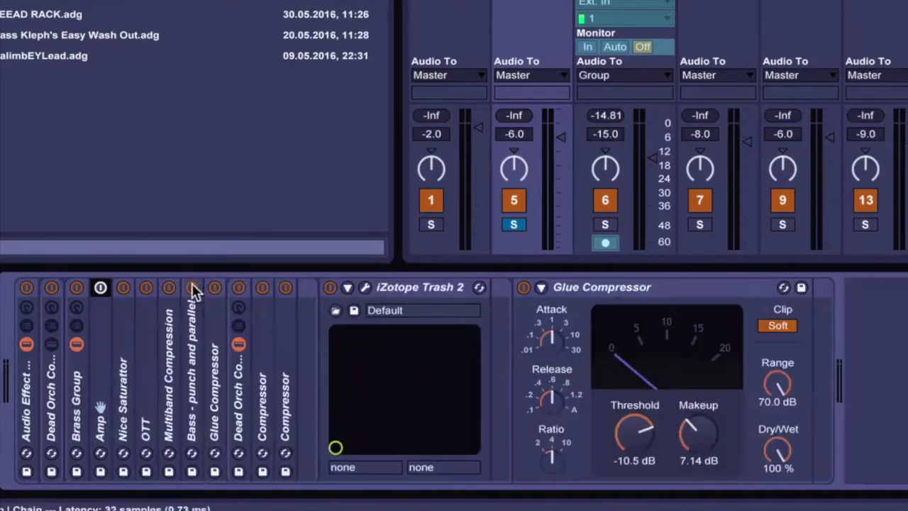
double_click(123, 397)
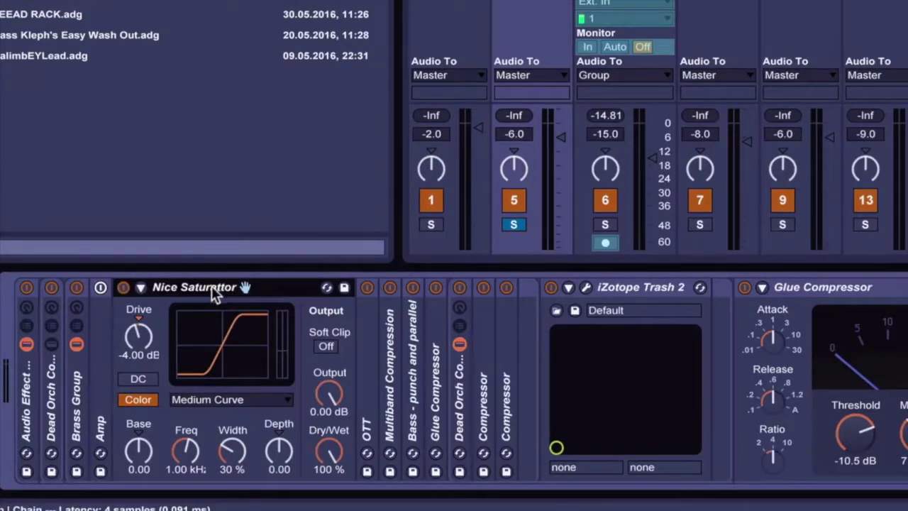
left_click(207, 399)
left_click(206, 397)
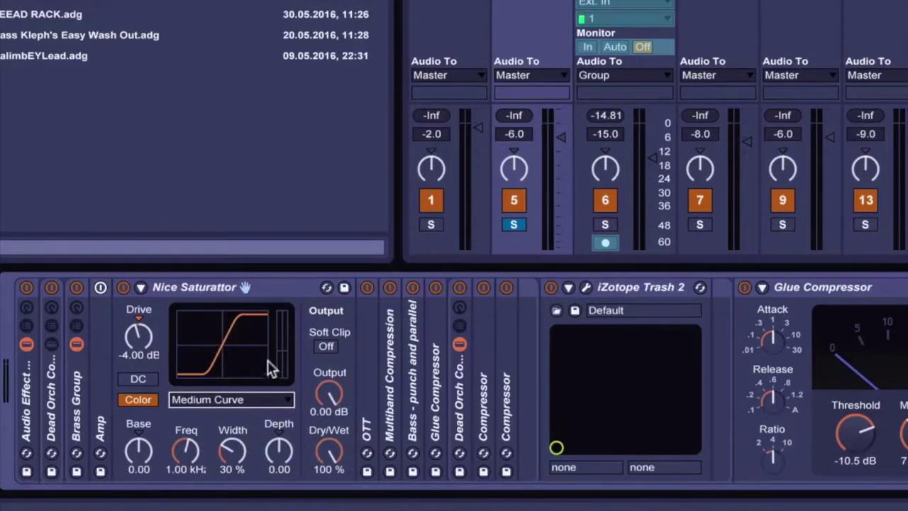
double_click(213, 293)
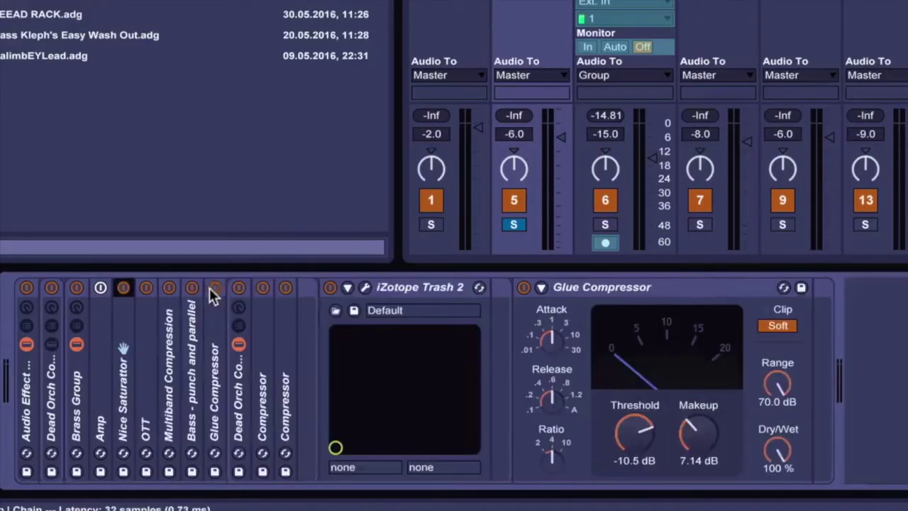
Inspect the OTT and Multiband Compression settings in the Brass Group rack, folding each device again.
double_click(144, 413)
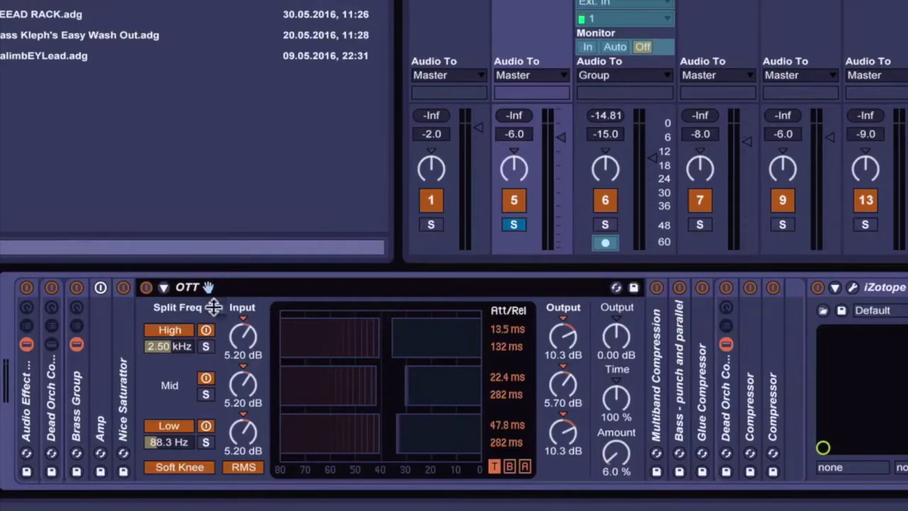
double_click(228, 286)
double_click(169, 390)
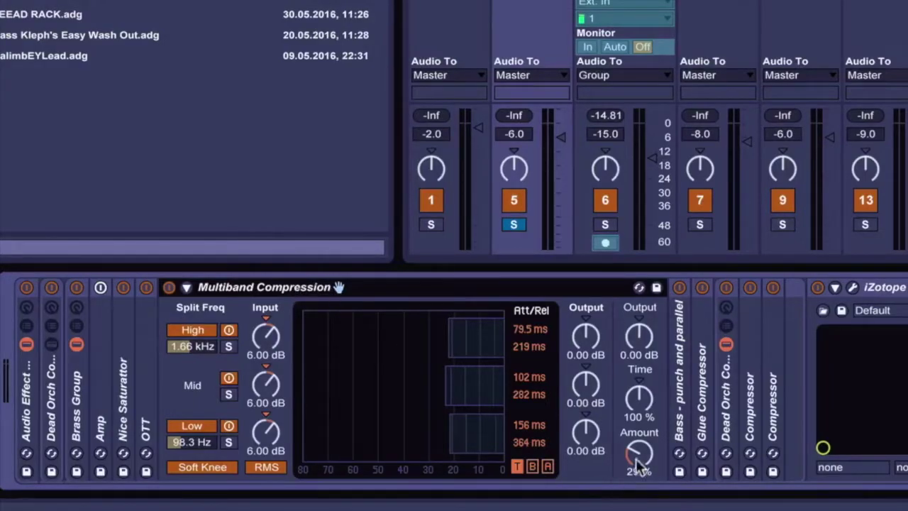
double_click(255, 286)
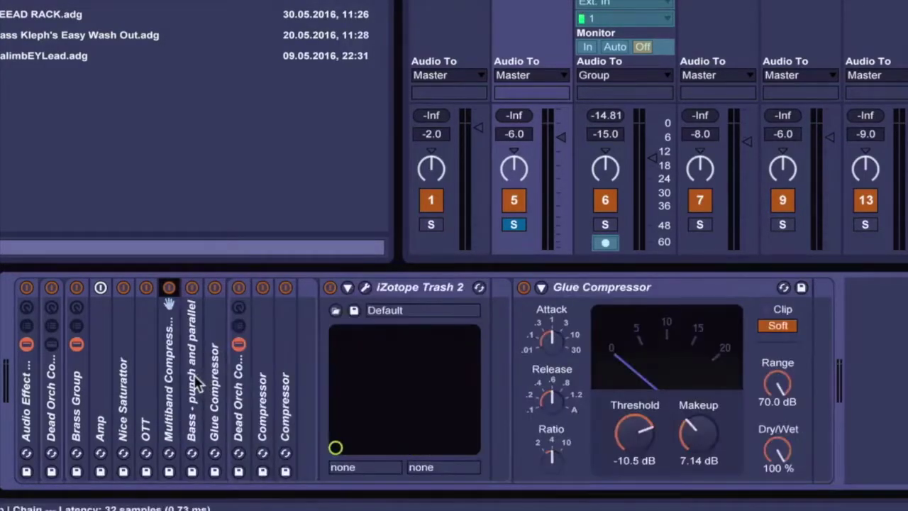
Unfold the Bass - punch and parallel device and locate its preset under Glue Compressor in the browser's audio effects.
double_click(192, 319)
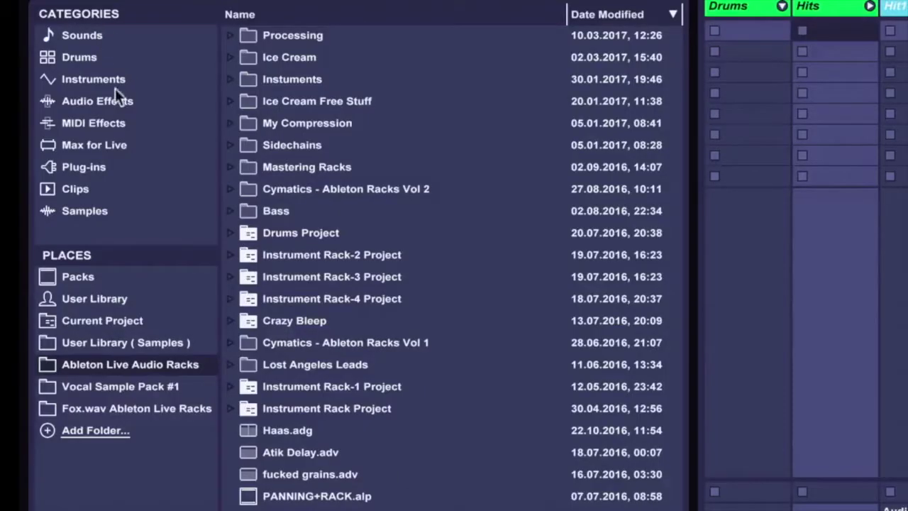
left_click(110, 95)
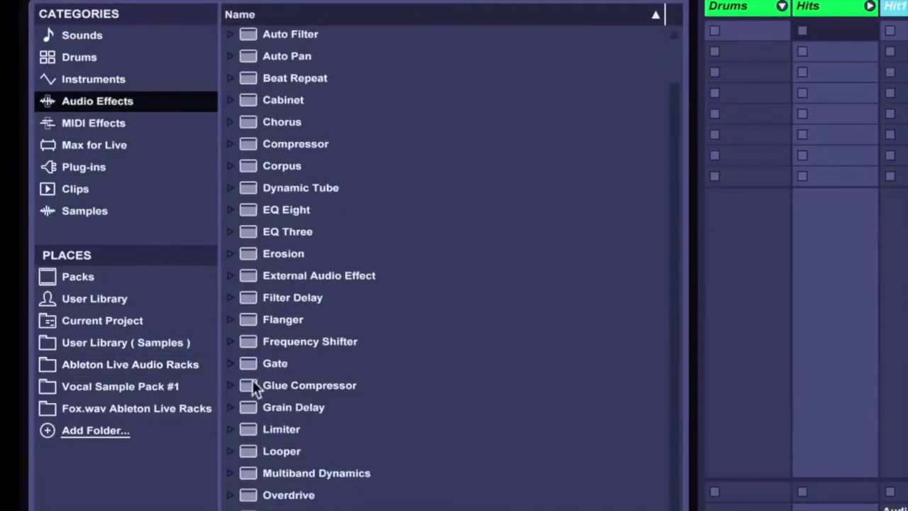
left_click(233, 385)
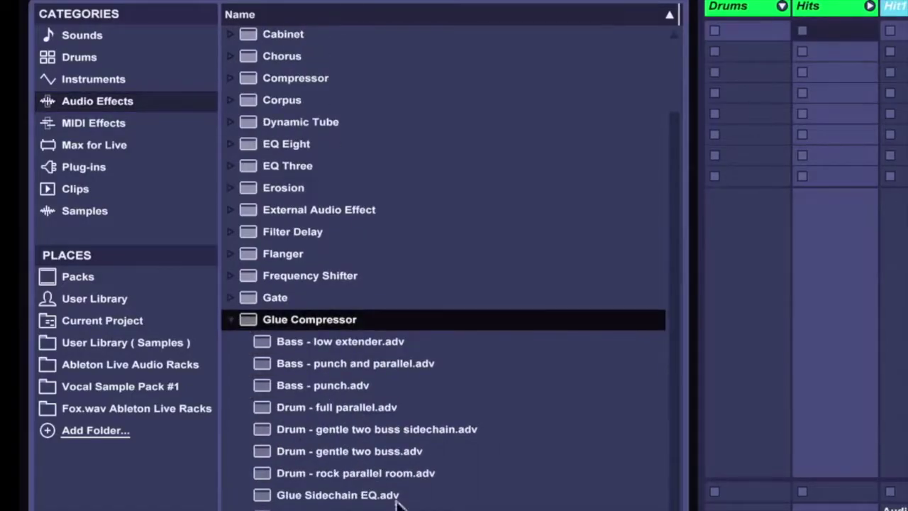
left_click(363, 370)
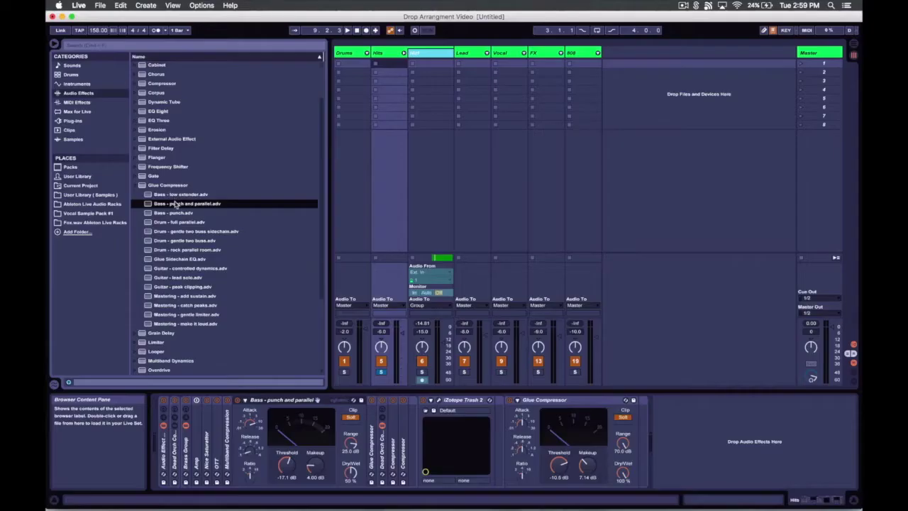
left_click_drag(324, 360, 305, 478)
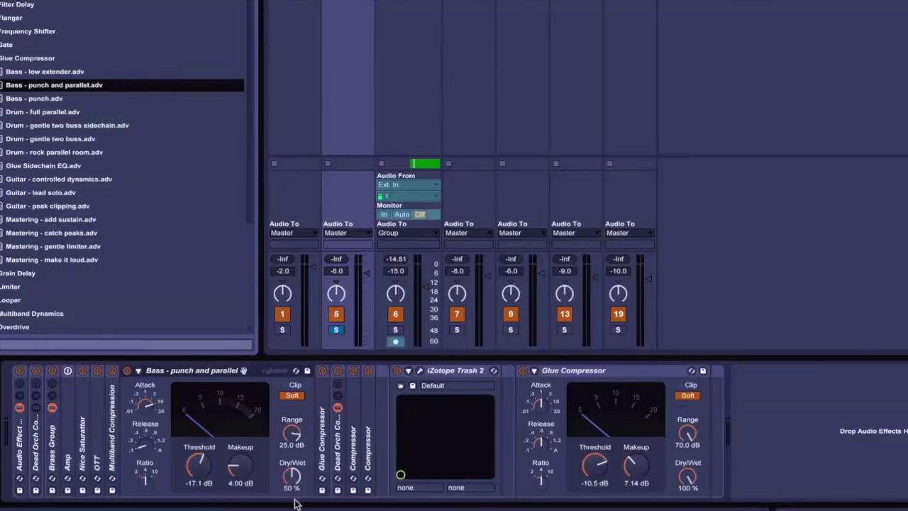
Unfold the Brass Group's Glue Compressor and inspect the matching Glue Compressor in the master's Cheesed Rack, folding that one again.
double_click(323, 441)
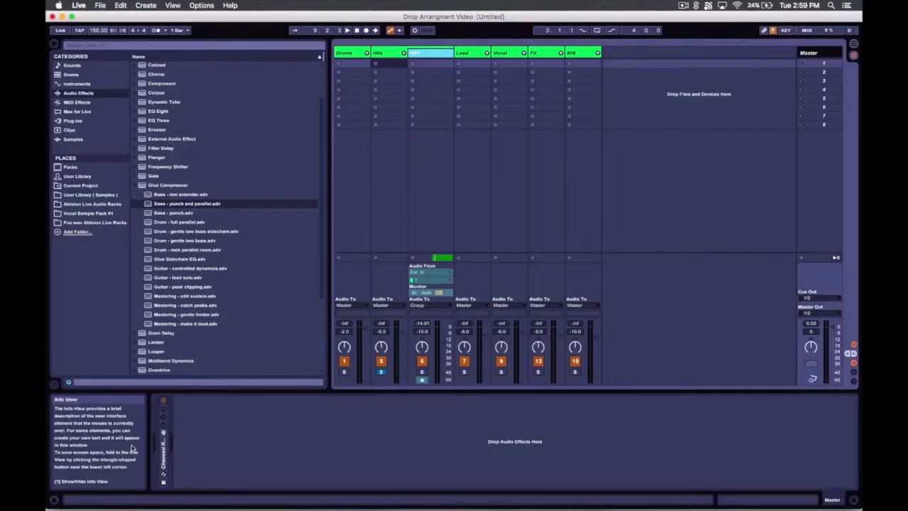
left_click(163, 425)
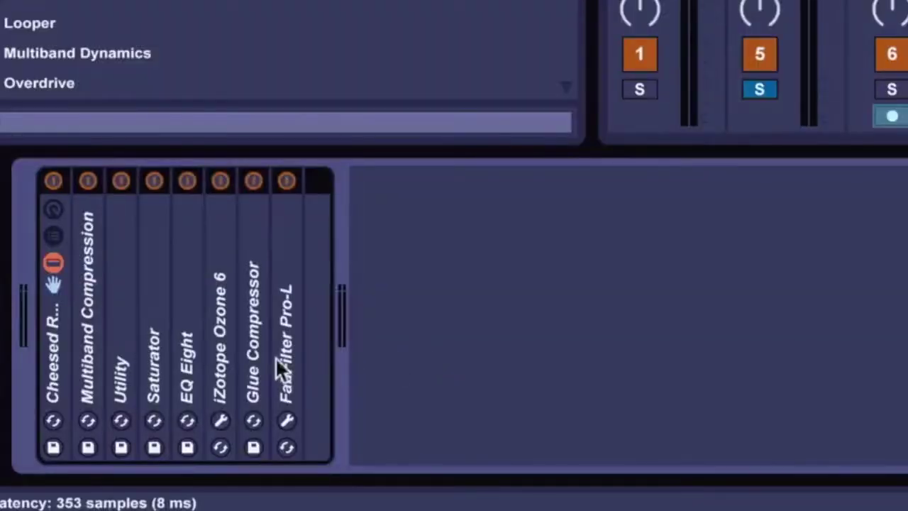
double_click(248, 352)
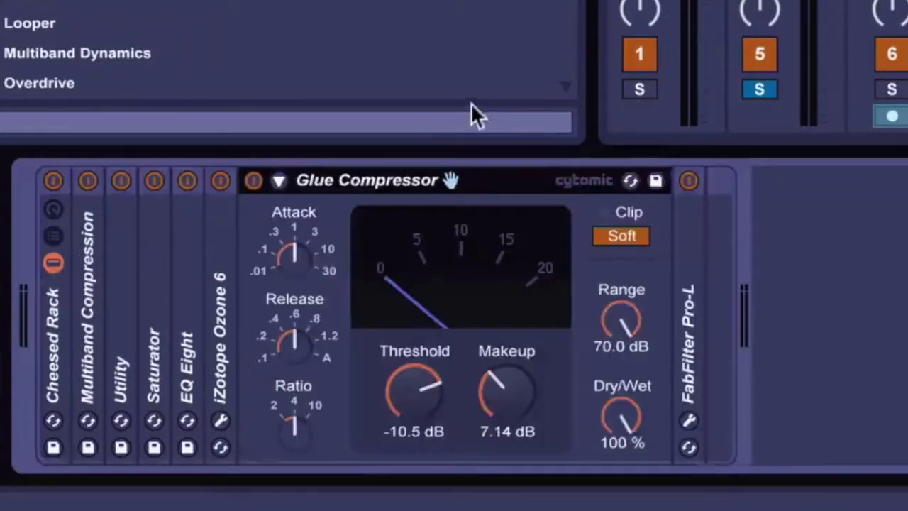
double_click(385, 180)
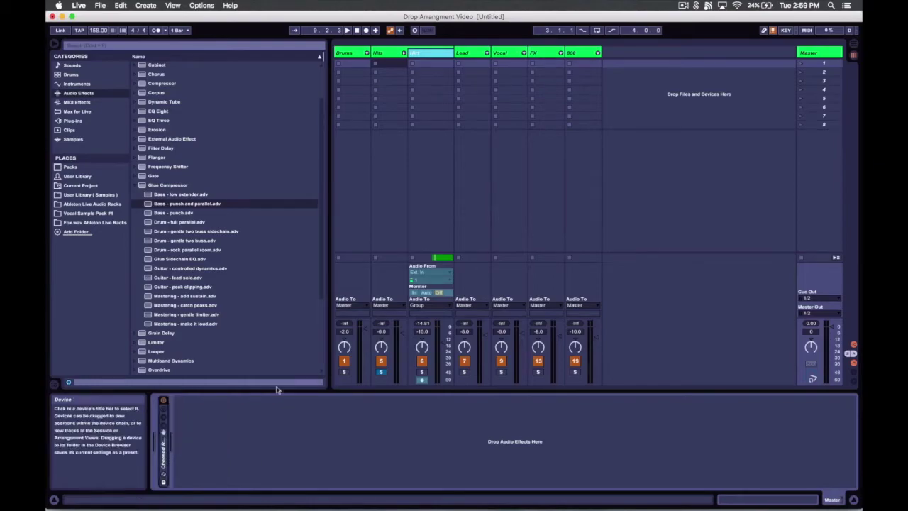
Check the first Compressor in the Hits group's second Dead Orch rack, and delete that rack from the Brass Group.
left_click(390, 54)
left_click(691, 401)
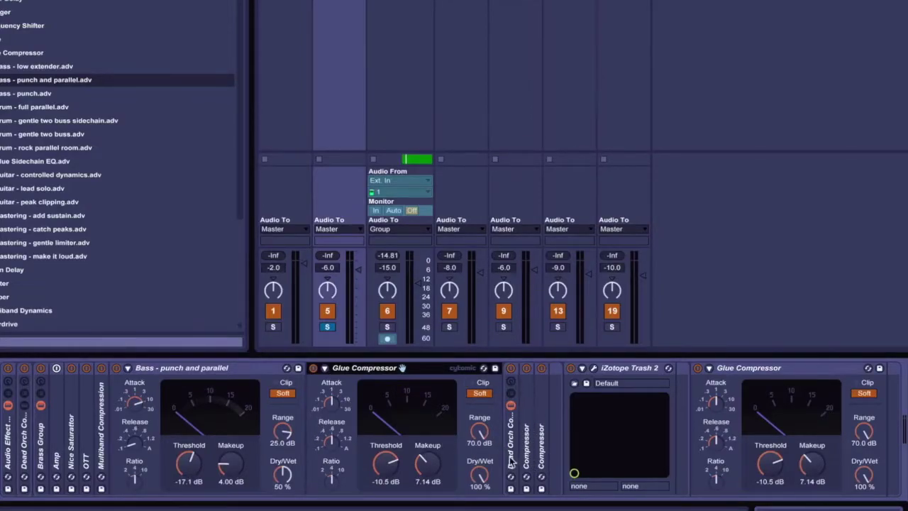
double_click(526, 408)
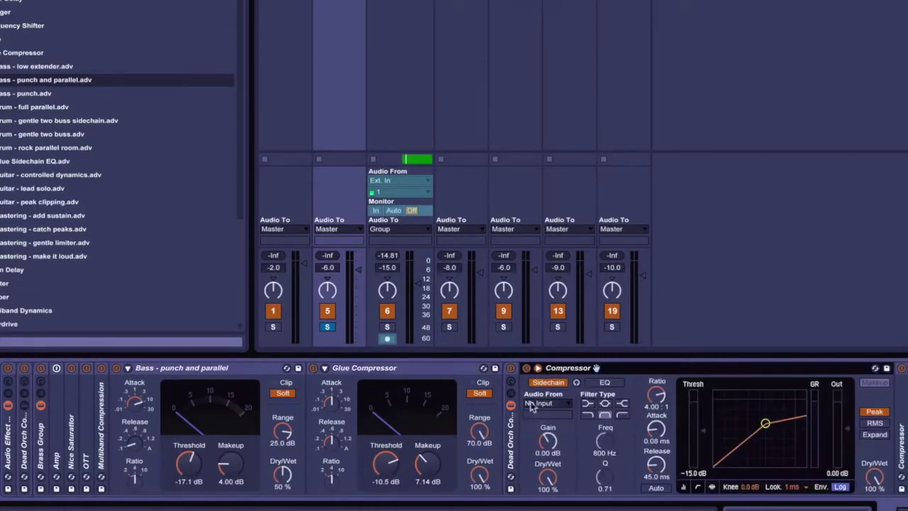
double_click(553, 371)
right_click(510, 440)
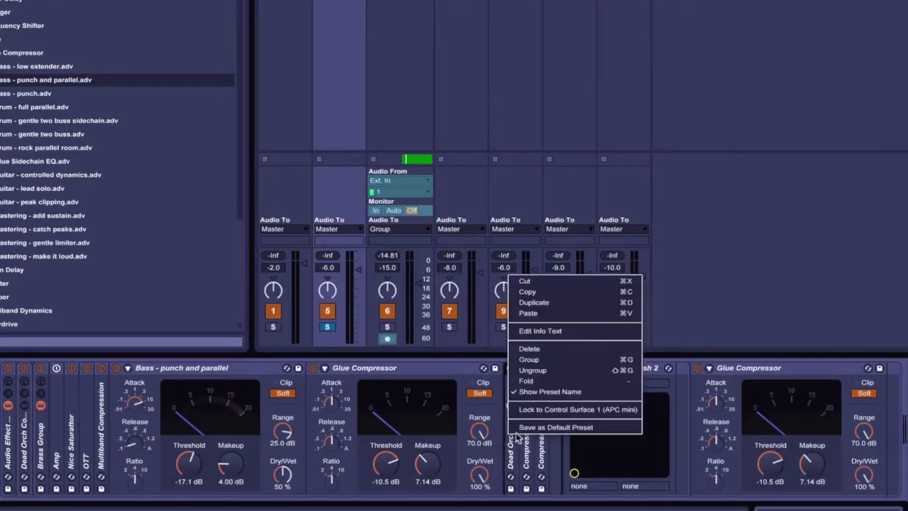
left_click(529, 349)
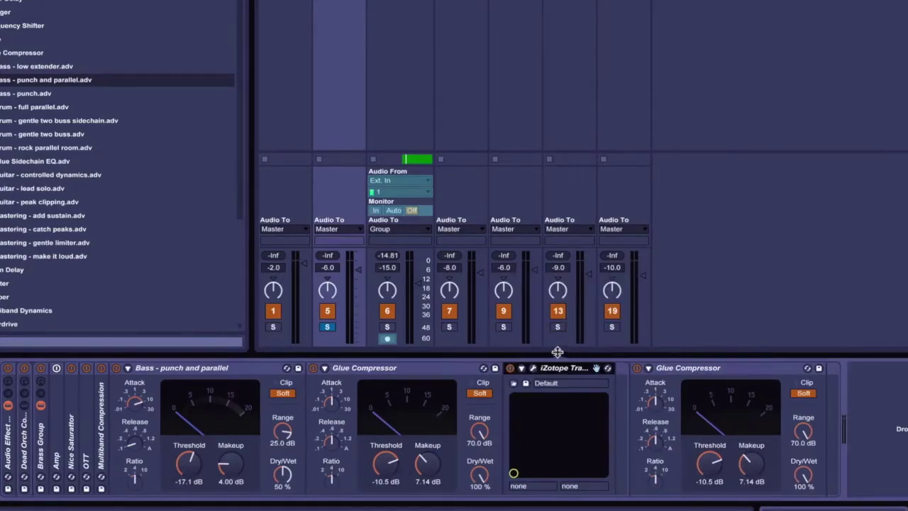
Examine the iZotope Trash 2 plug-in's presets and mix control, close its window, and fold the device.
left_click(533, 369)
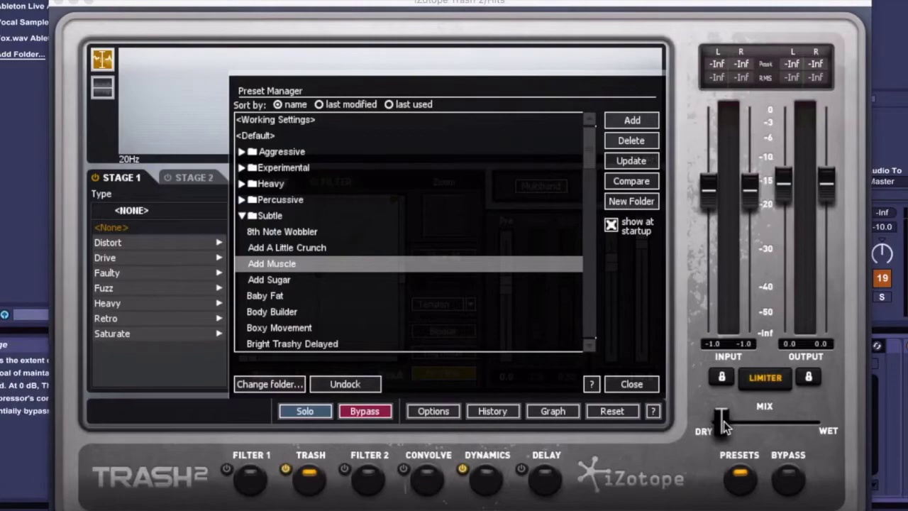
left_click(60, 4)
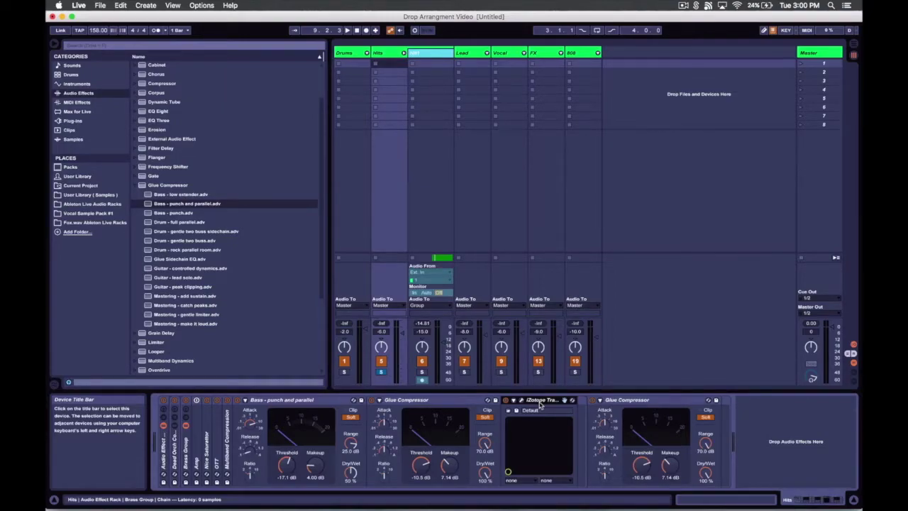
double_click(539, 401)
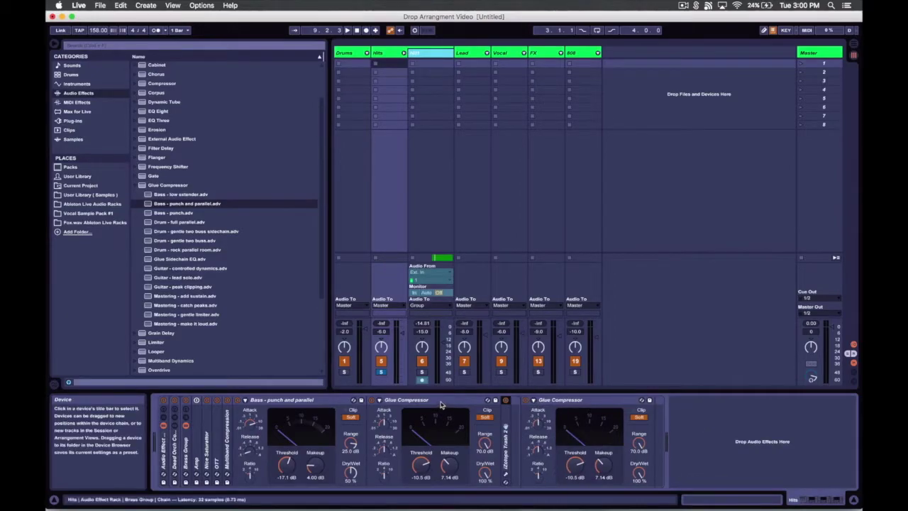
Fold both Glue Compressors, the Bass - punch and parallel device, and the Hits group's whole Audio Effect Rack.
double_click(401, 400)
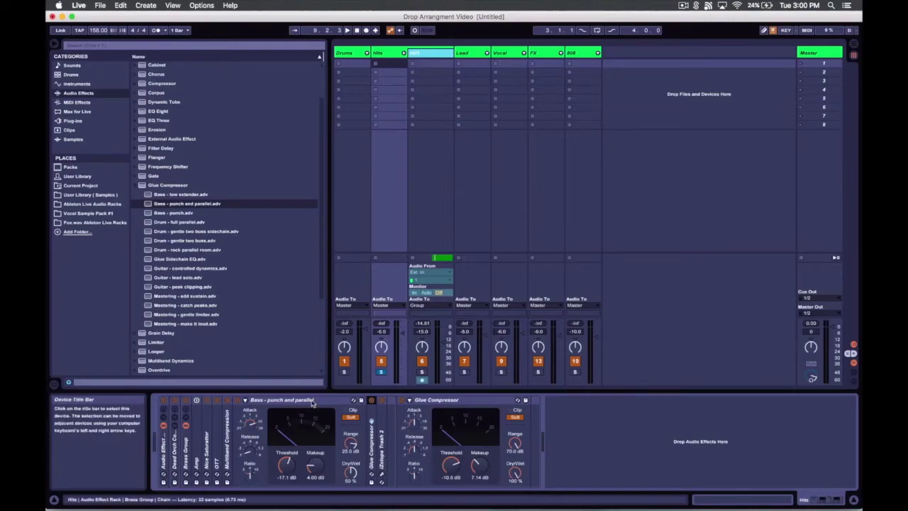
double_click(306, 400)
left_click(334, 400)
double_click(334, 401)
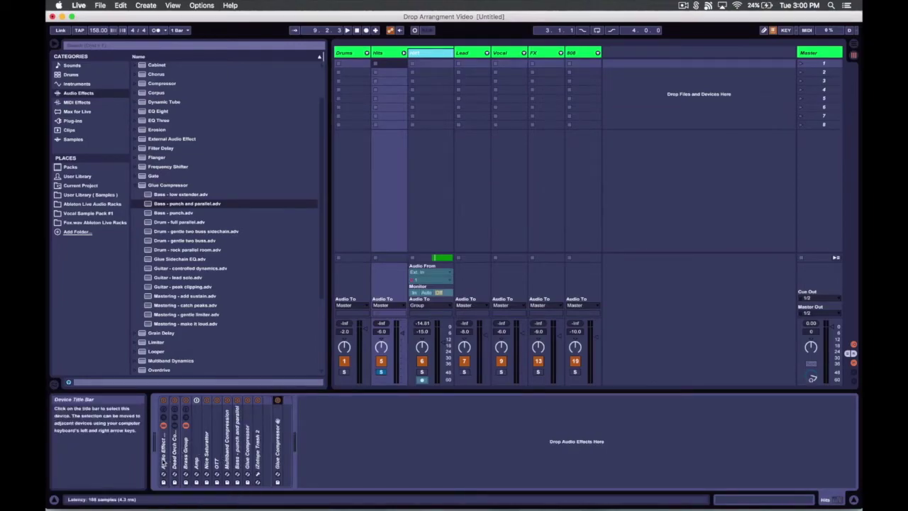
double_click(165, 459)
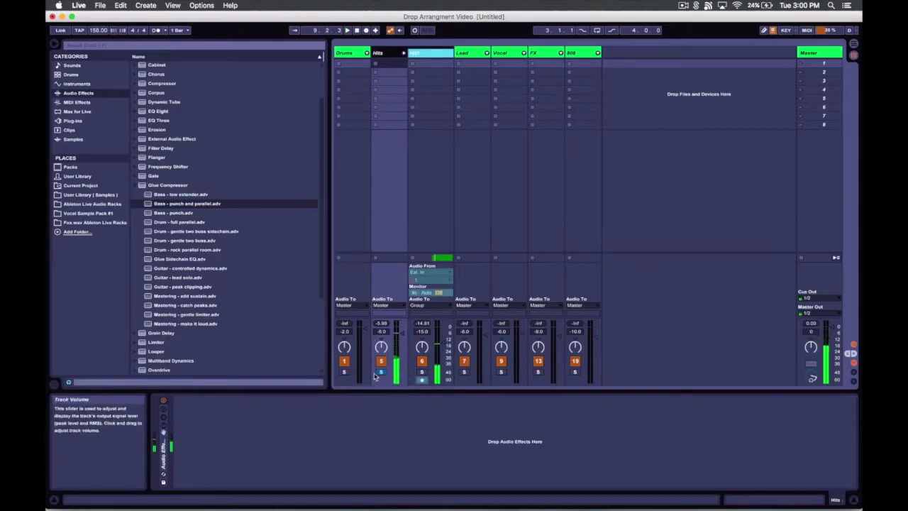
Check the Hits group during arrangement playback, and fold the group in the mixer.
key("Tab")
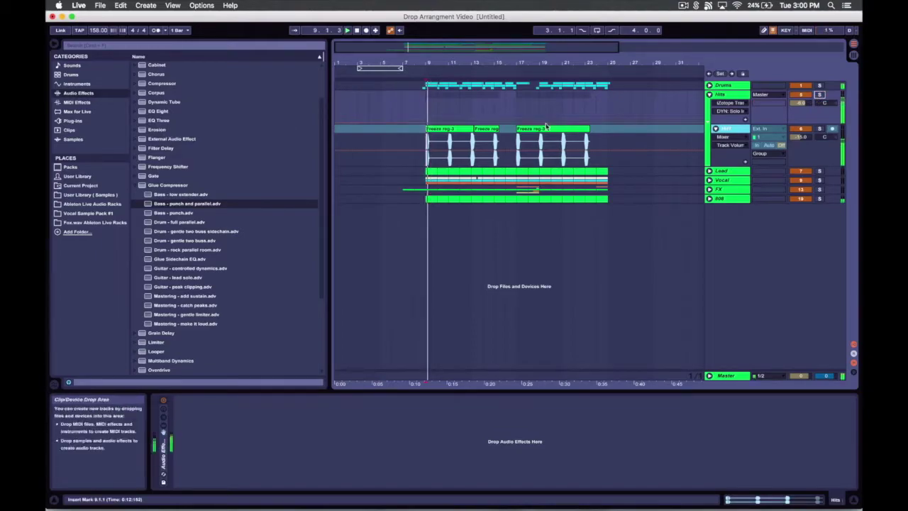
key("Tab")
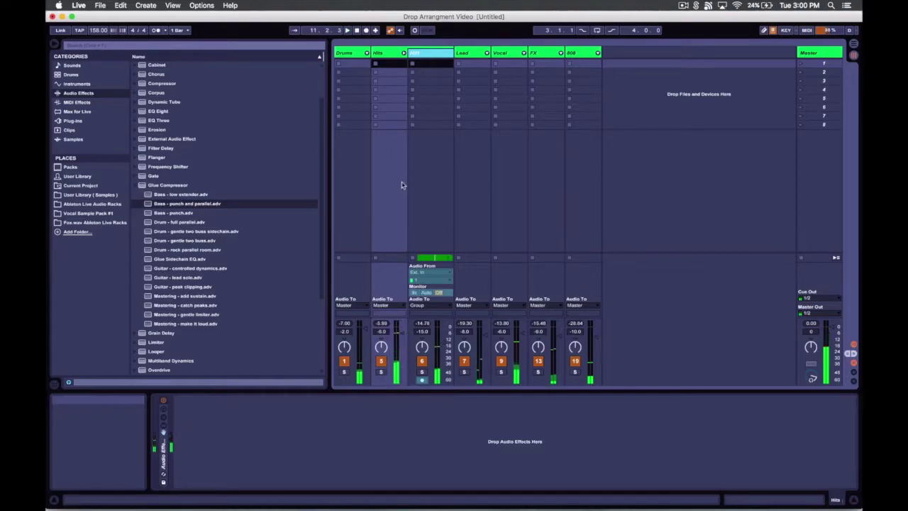
left_click(403, 52)
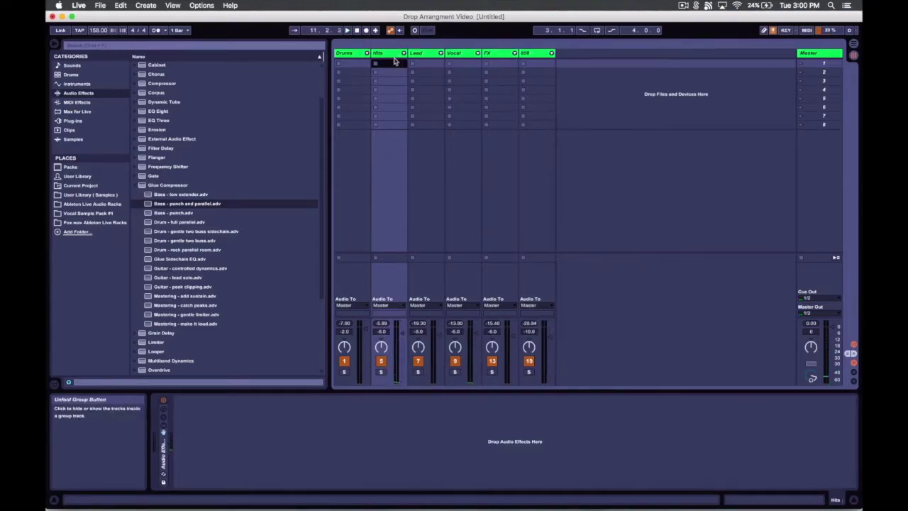
Show the Lead group's devices and unfold the group's tracks in the mixer.
left_click(419, 54)
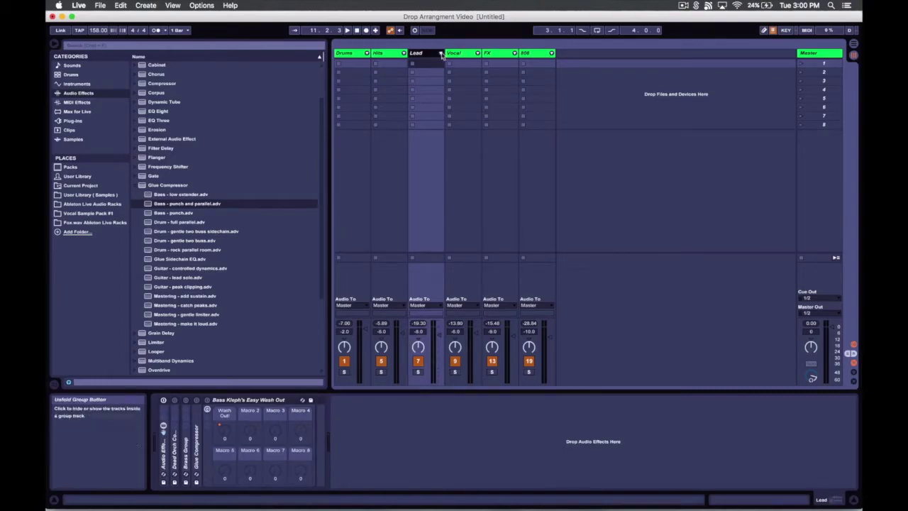
left_click(440, 53)
left_click(429, 56)
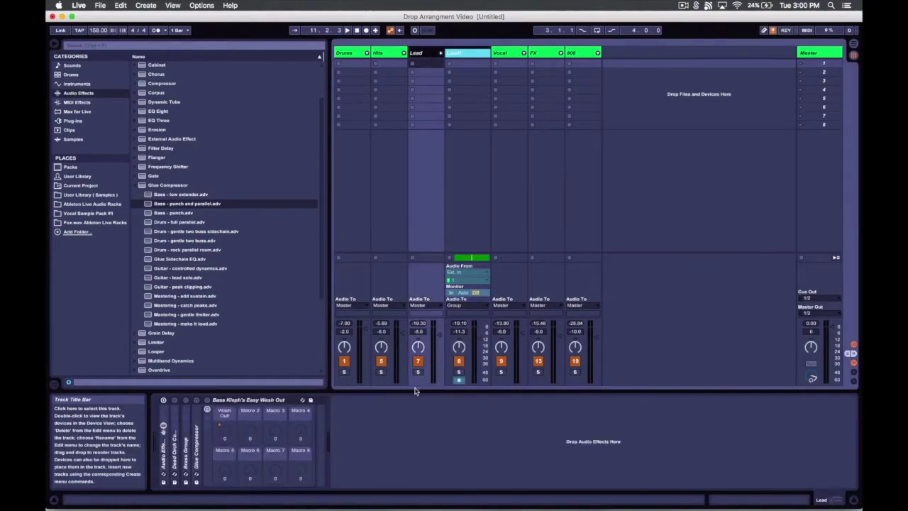
Play the soloed Lead group in the arrangement and check its level in the mixer.
key("Tab")
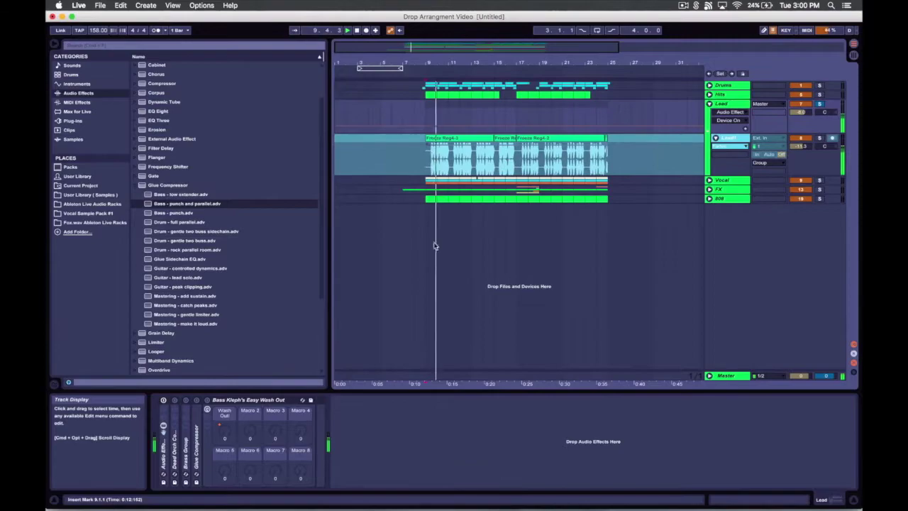
key("Tab")
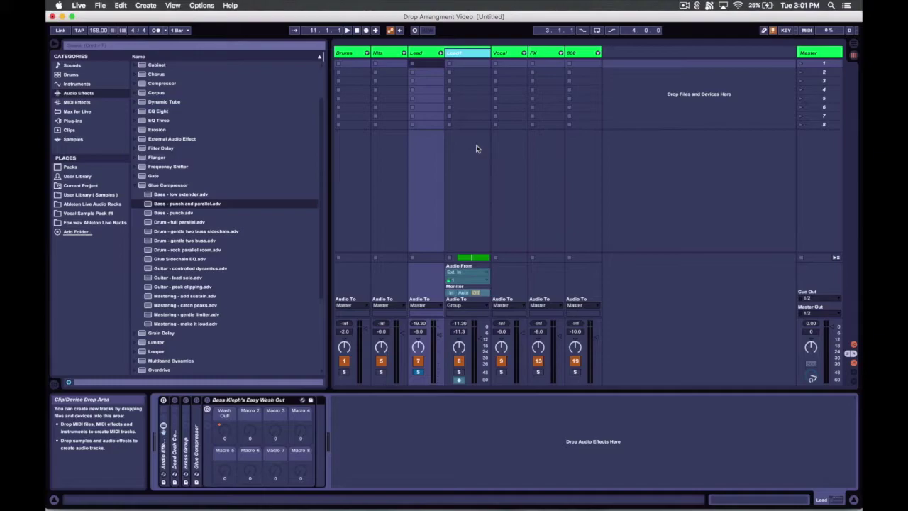
key("Tab")
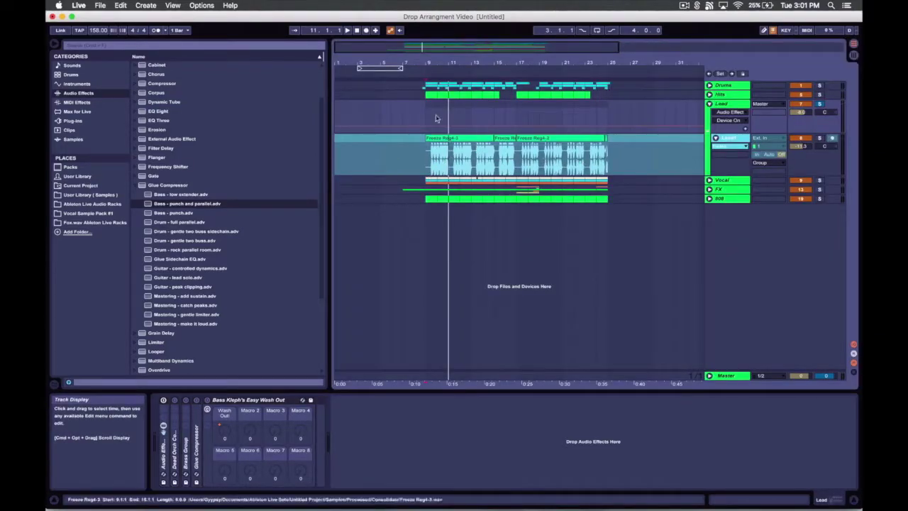
Compare the device chain of the Lead1 track with that of the Lead group in the arrangement.
mouse_move(418, 62)
left_mouse_down()
mouse_move(419, 113)
mouse_move(409, 112)
mouse_move(413, 56)
left_mouse_up()
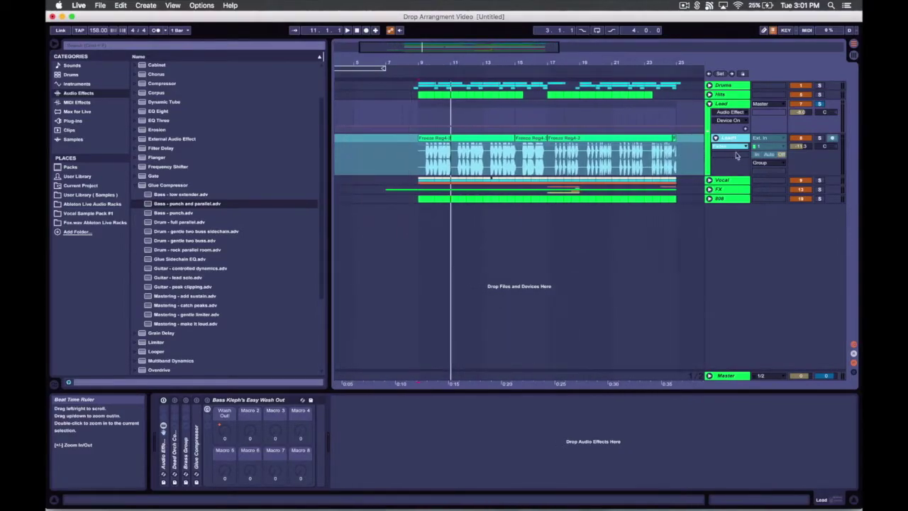
left_click(734, 103)
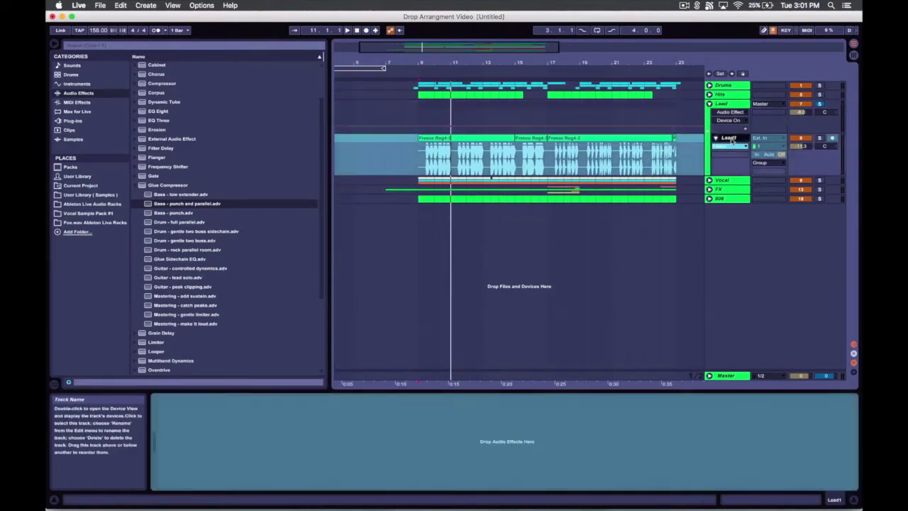
left_click(727, 105)
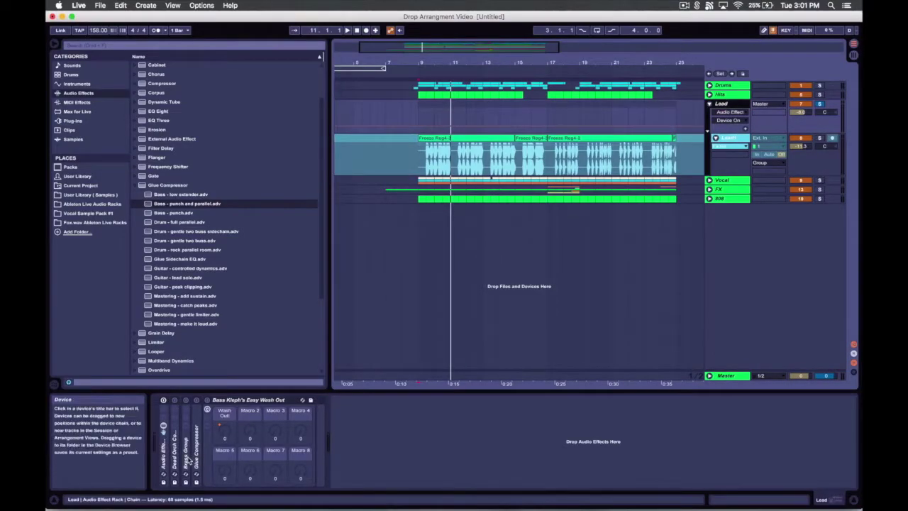
Unfold the Brass Group rack on the Lead group and go through its devices from the saturator to the Glue Compressor.
double_click(186, 452)
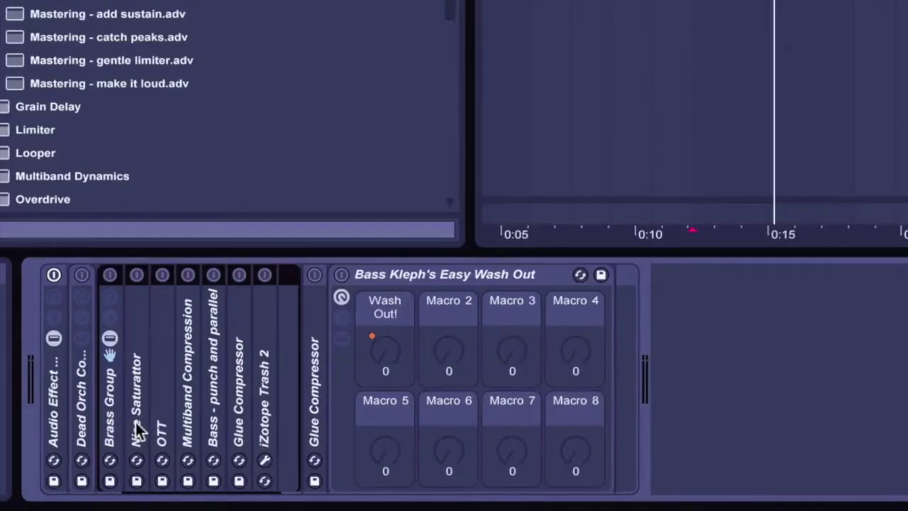
left_click(135, 422)
left_click(169, 419)
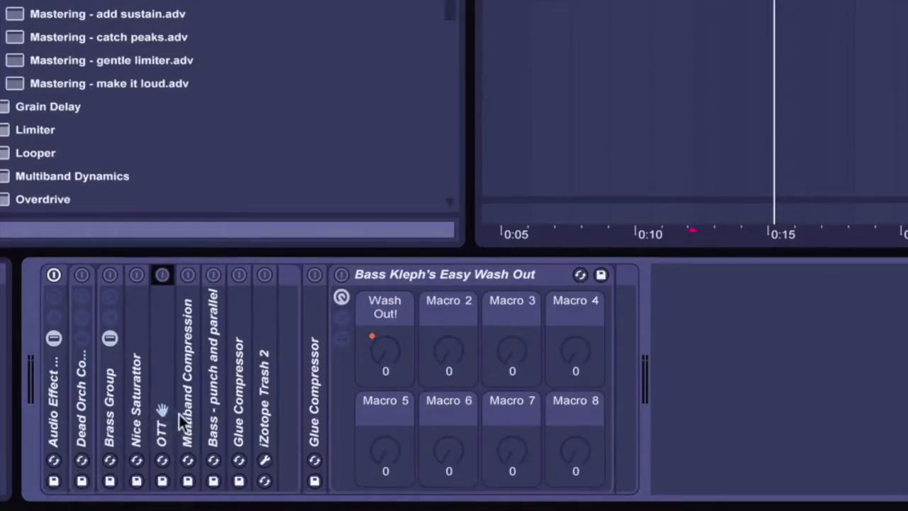
left_click(183, 419)
left_click(217, 410)
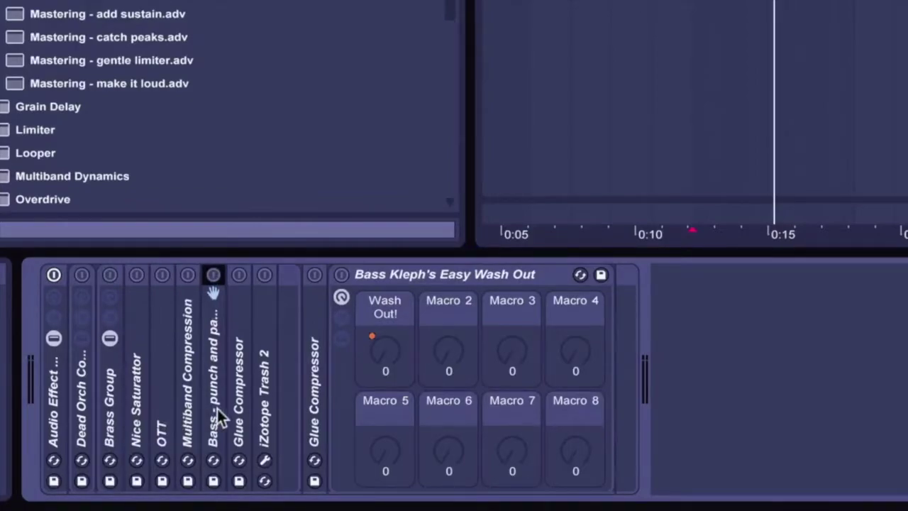
left_click(237, 407)
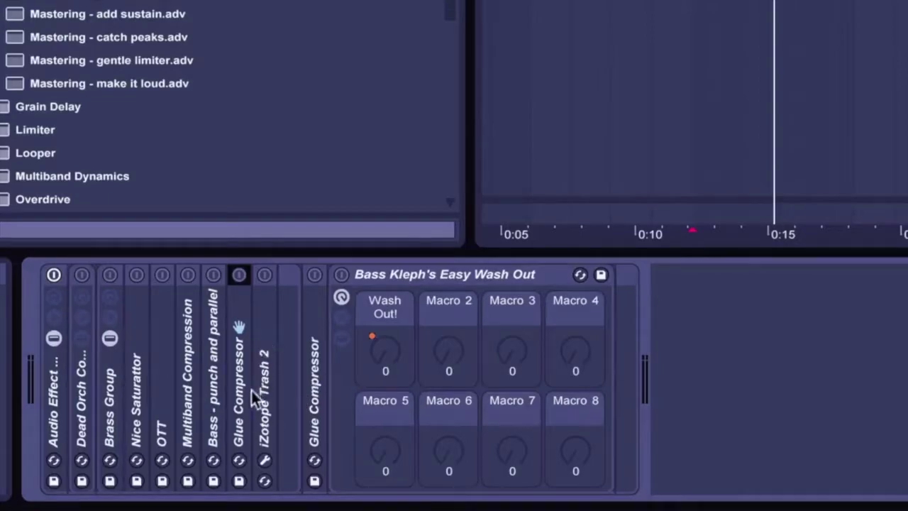
Examine and refold the Glue Compressor after the Brass Group, and switch on the Lead group's whole Audio Effect Rack.
double_click(309, 391)
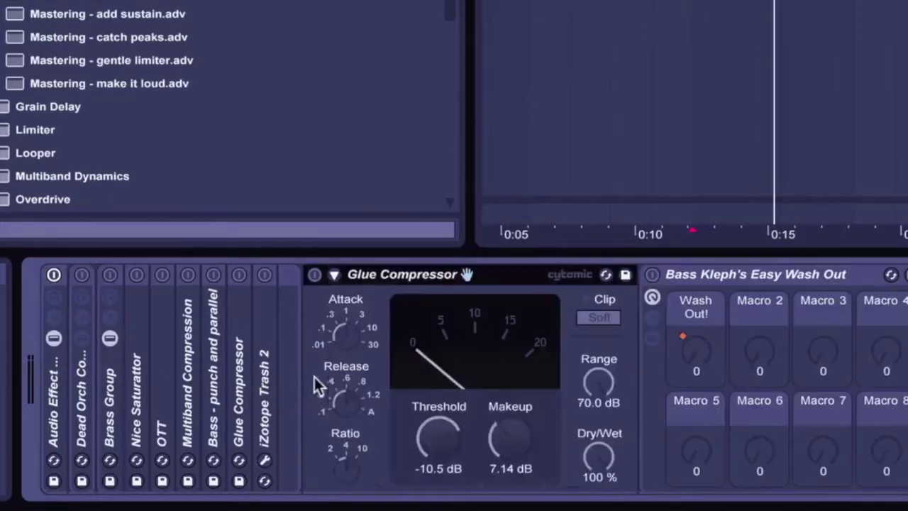
double_click(409, 277)
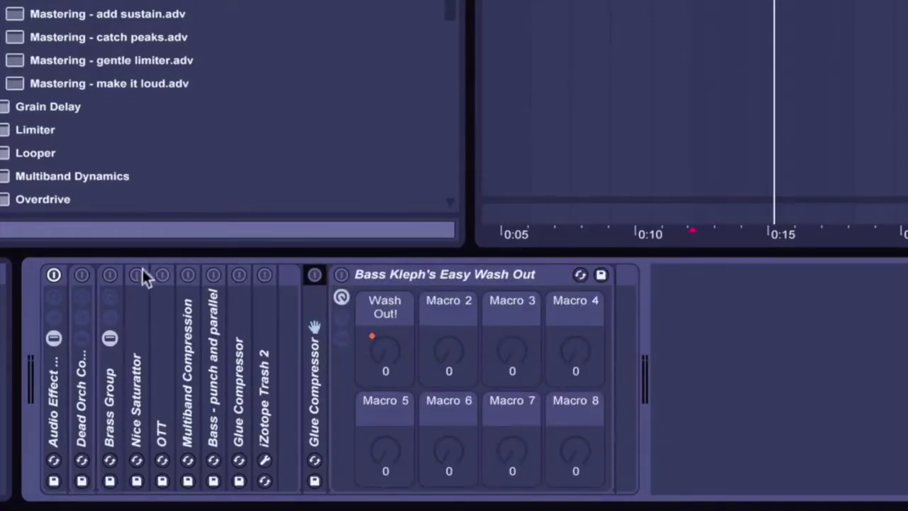
left_click(54, 275)
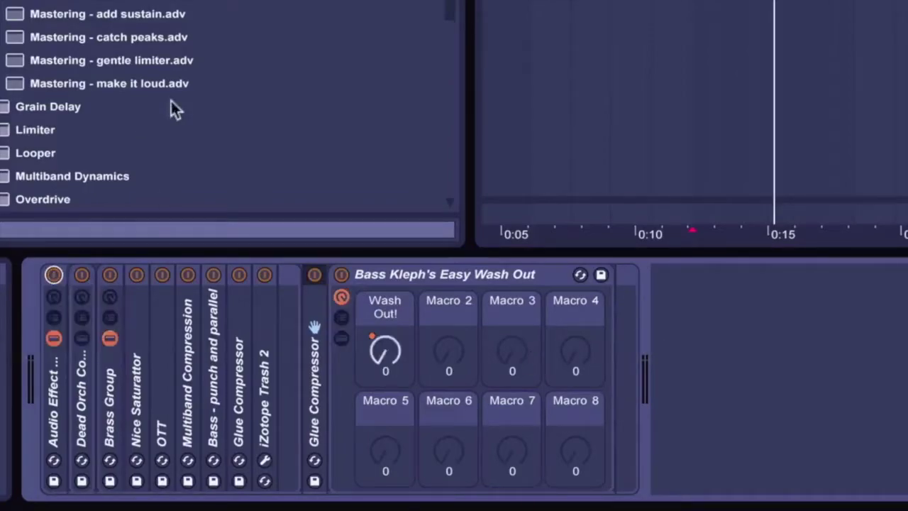
left_click(380, 275)
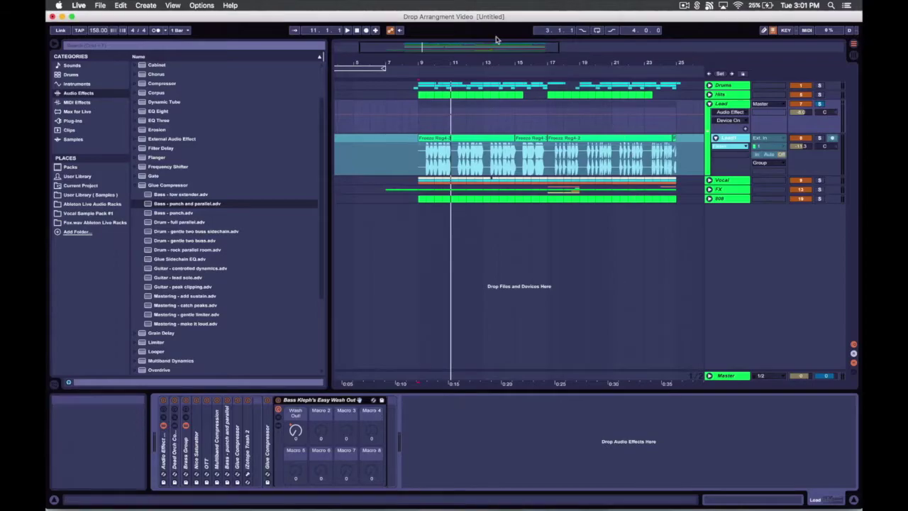
Examine the end of the Lead clips in the arrangement, from about bar 23 to bar 25.
left_click_drag(492, 48, 343, 64)
left_click_drag(554, 47, 556, 49)
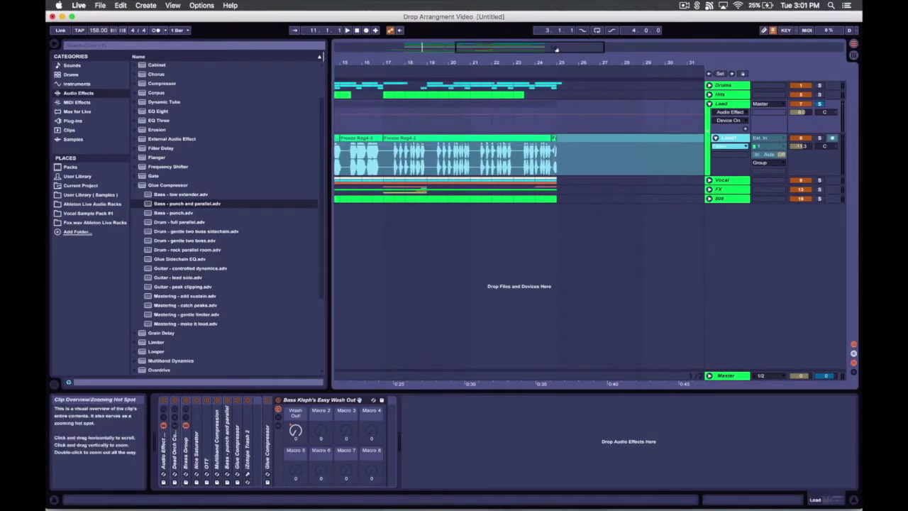
left_click_drag(560, 51, 562, 62)
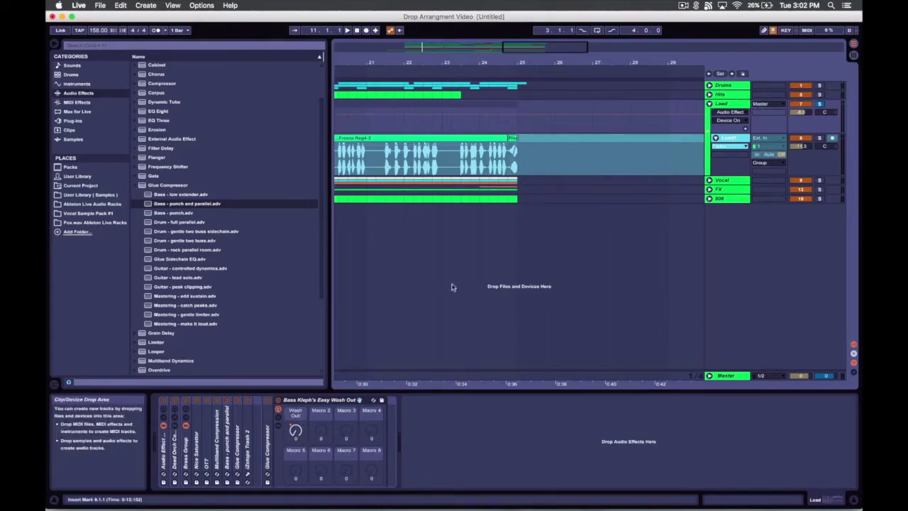
left_click_drag(501, 60, 501, 62)
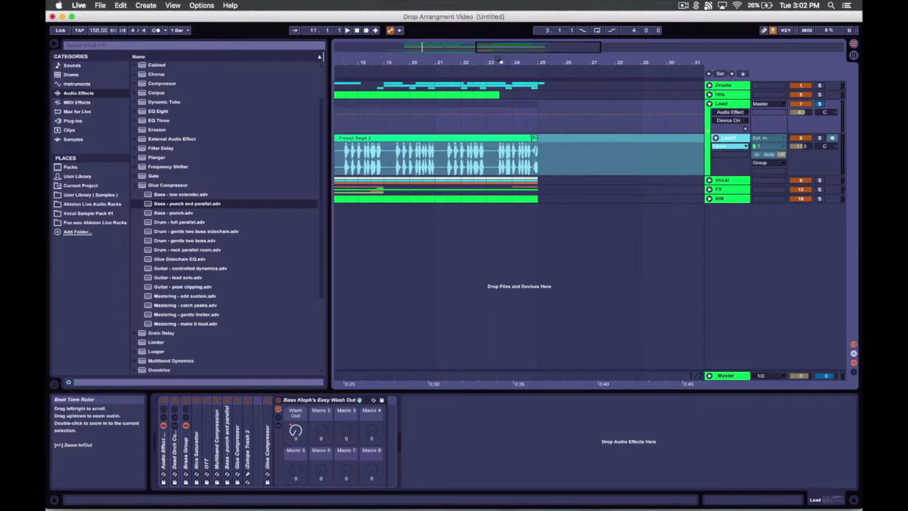
key("XF86AudioLowerVolume")
key("XF86AudioLowerVolume")
left_click_drag(550, 59, 462, 217)
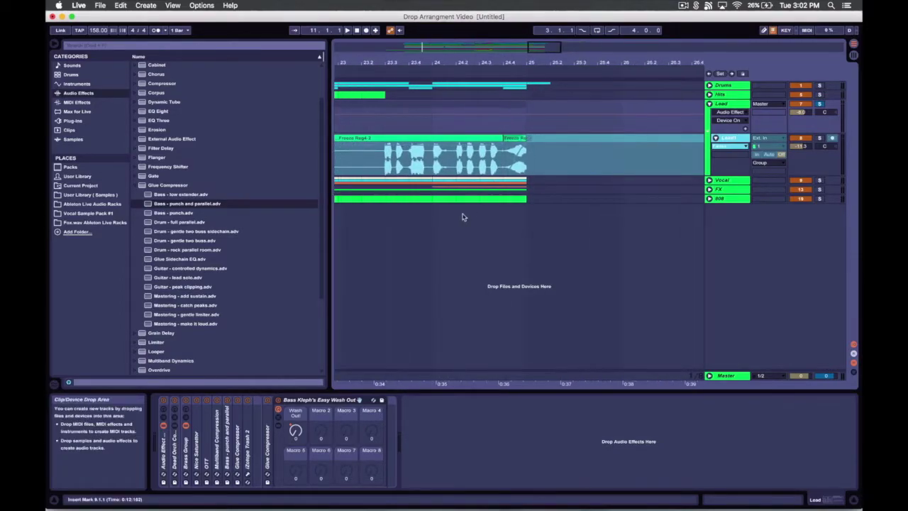
Unfold the Dead Orch rack, examine its first Compressor's sidechain settings, and fold the device and rack again.
double_click(175, 452)
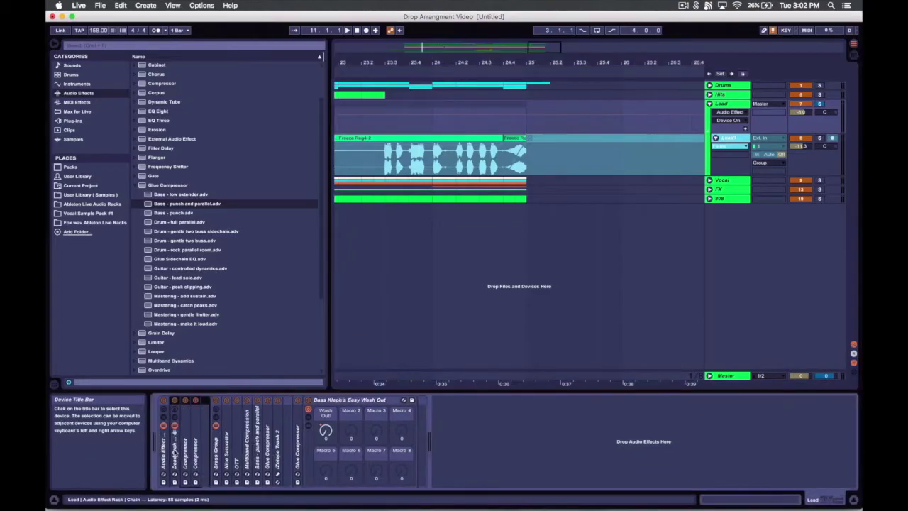
double_click(186, 447)
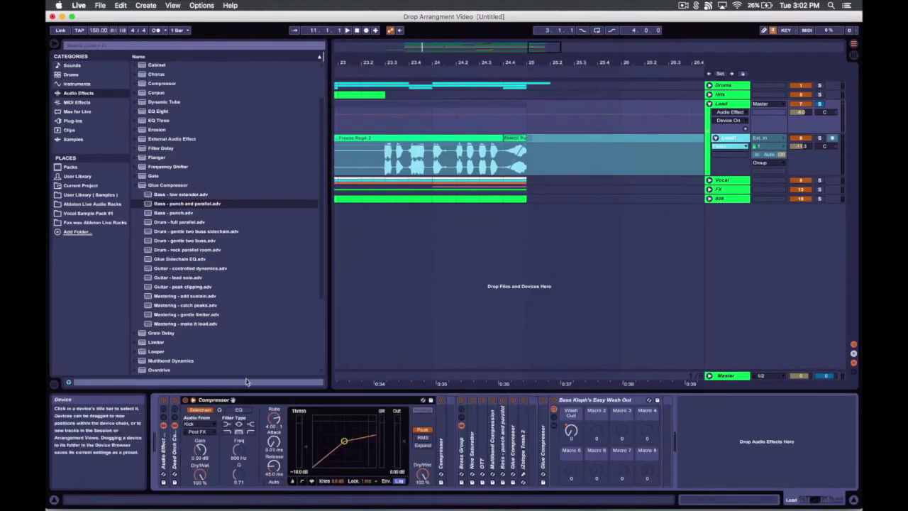
double_click(213, 400)
double_click(173, 433)
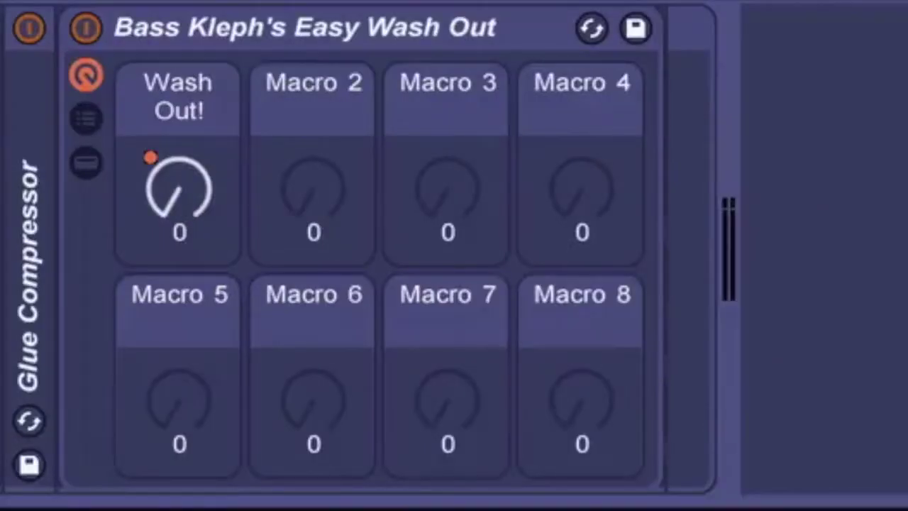
Show the Wash Out! macro's automation on the Lead group at the end of the arrangement.
left_click_drag(179, 192, 179, 186)
left_click(167, 216)
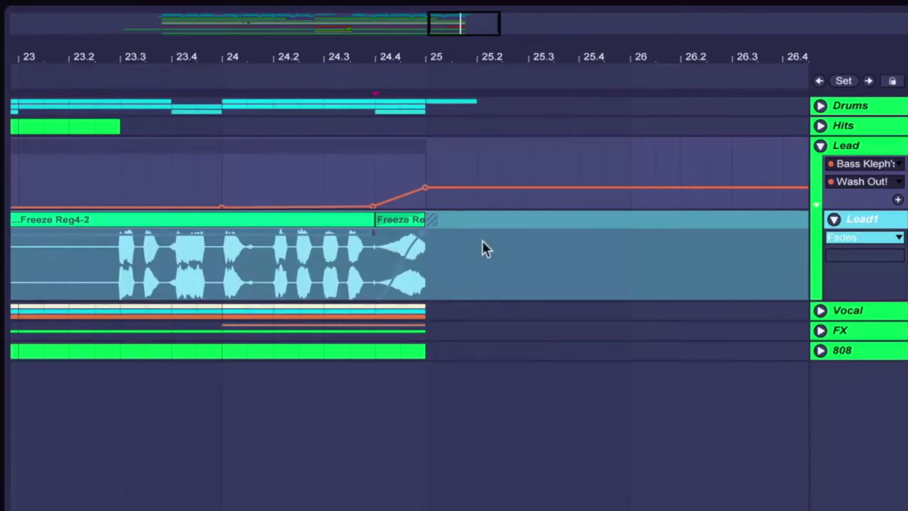
Switch the Lead1 track's automation display to None and back to Fades.
left_click(863, 237)
left_click(854, 253)
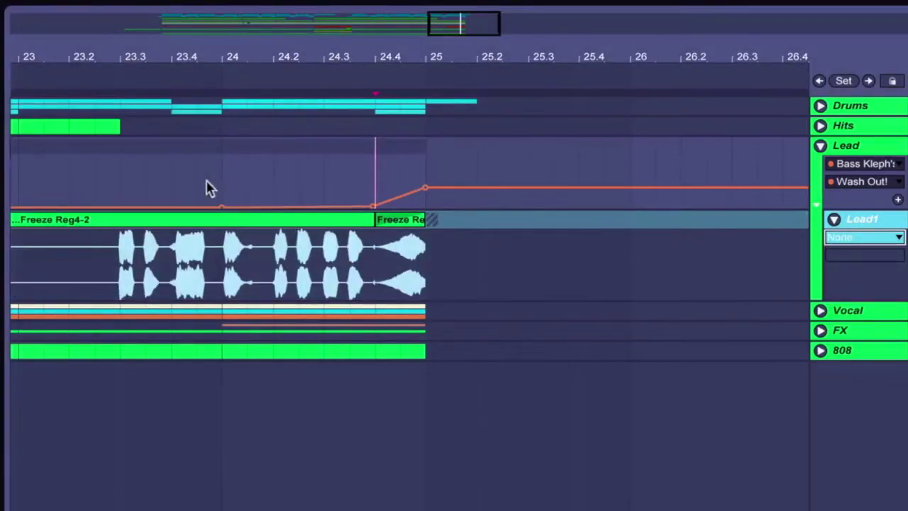
left_click(833, 237)
left_click(863, 268)
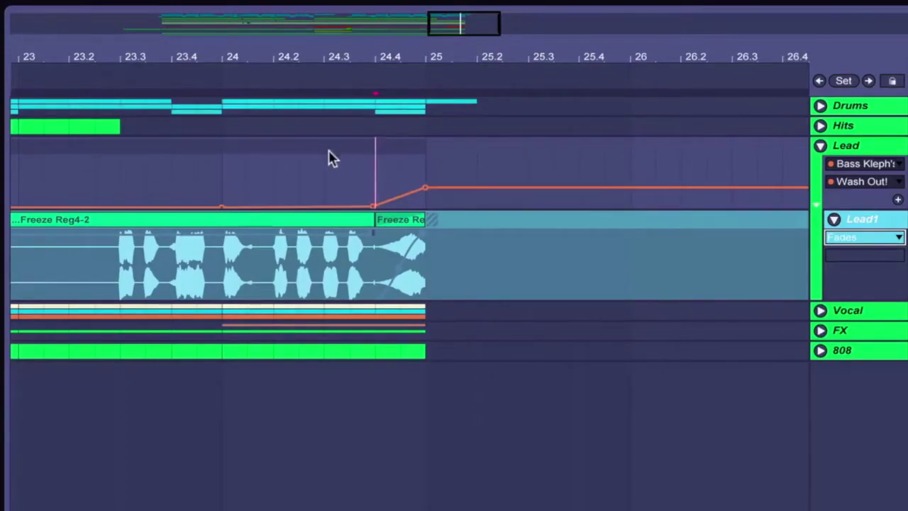
Play the Lead group's ending from bar 24 to hear the Wash Out! automation, and unsolo the group.
left_click(222, 188)
key("space")
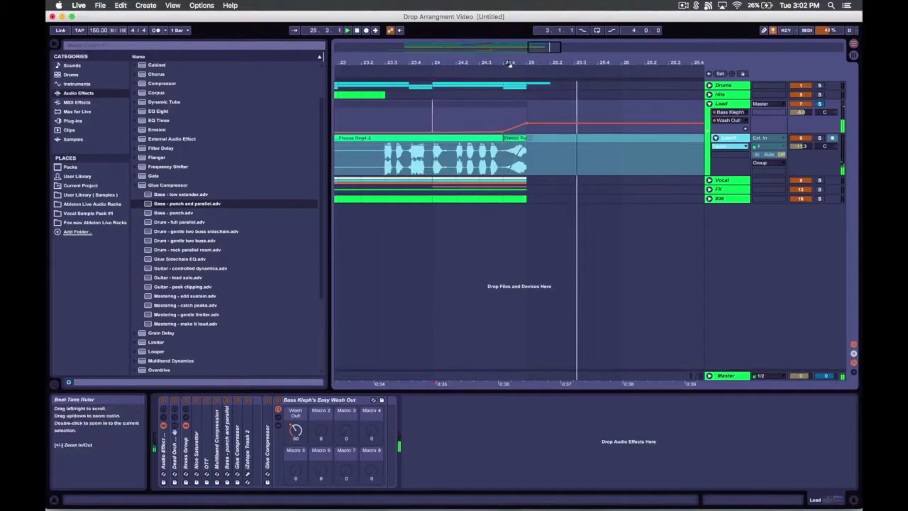
left_click_drag(510, 65, 508, 32)
key("space")
left_click_drag(494, 64, 523, 48)
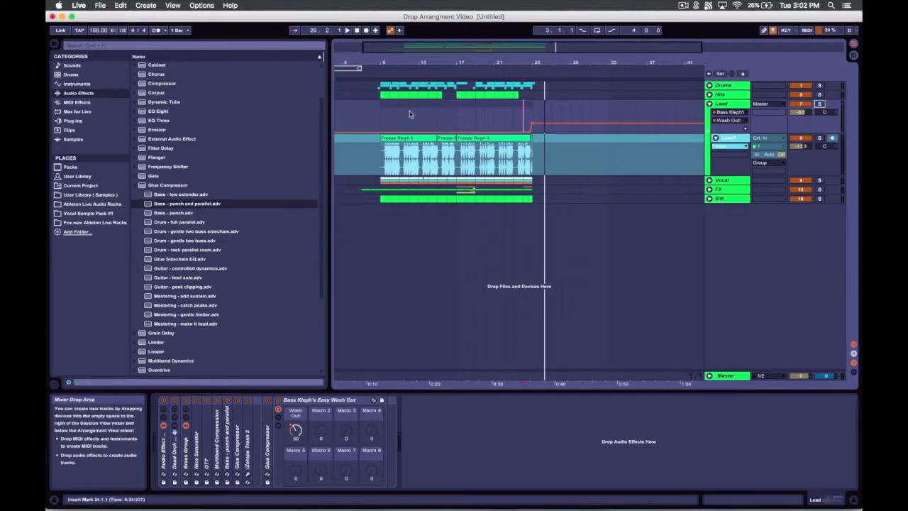
Set the playback start to bar 9 and fold the Bass Kleph's Easy Wash Out device.
left_click(385, 119)
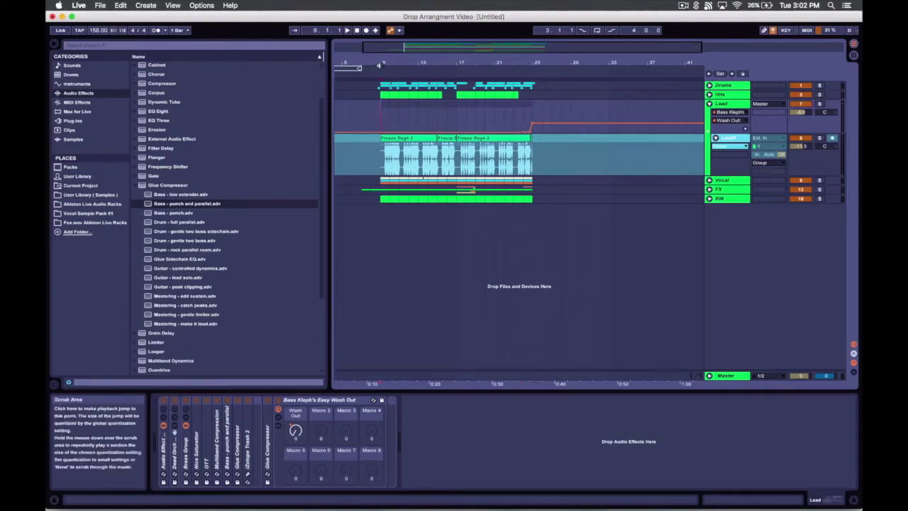
left_click_drag(381, 63, 381, 92)
double_click(319, 400)
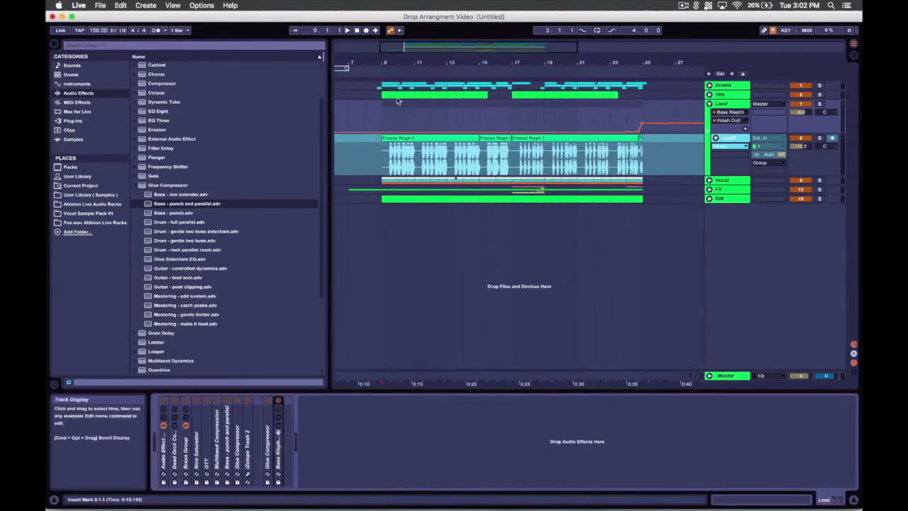
Fold the Lead1 track and the whole Lead group in the arrangement.
left_click_drag(424, 61, 447, 205)
left_click(715, 138)
double_click(718, 105)
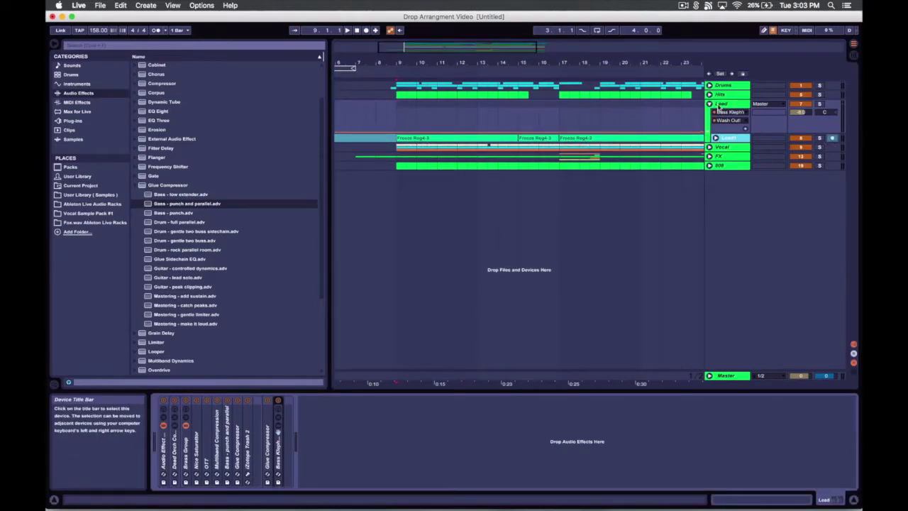
left_click(721, 95)
left_click(723, 105)
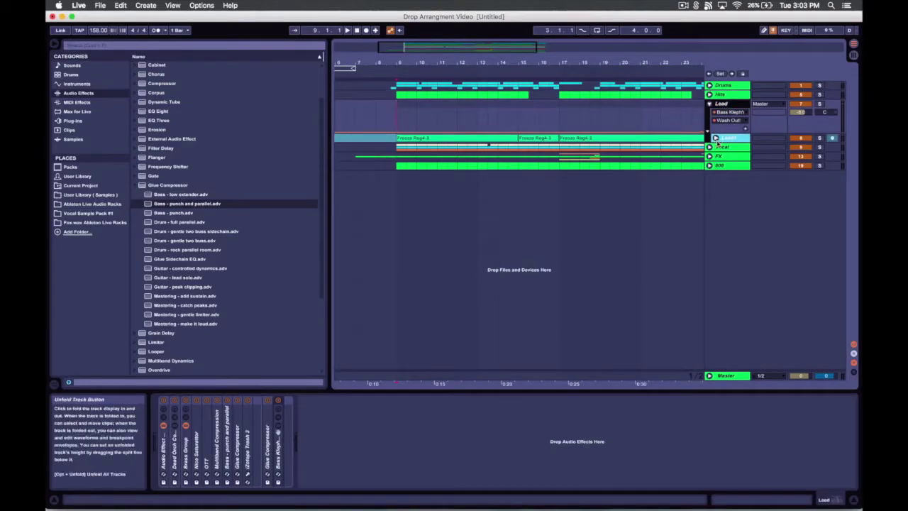
left_click(715, 138)
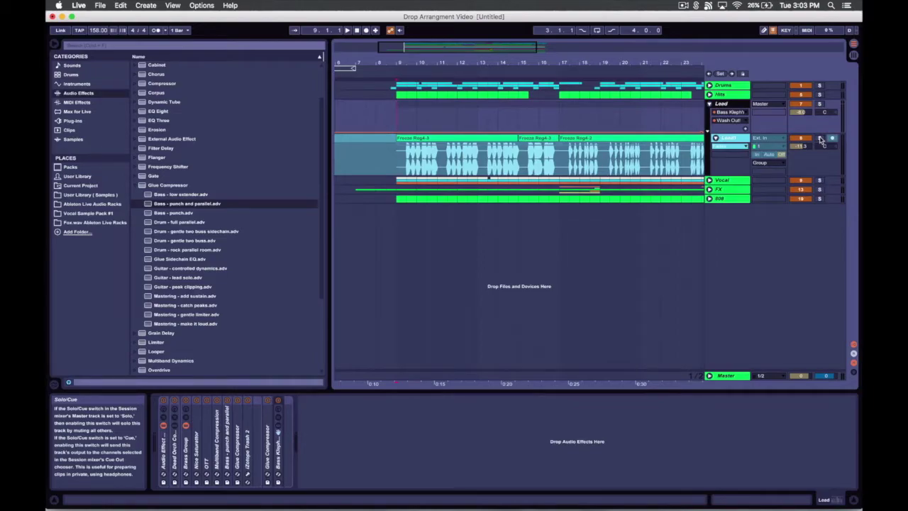
left_click(716, 138)
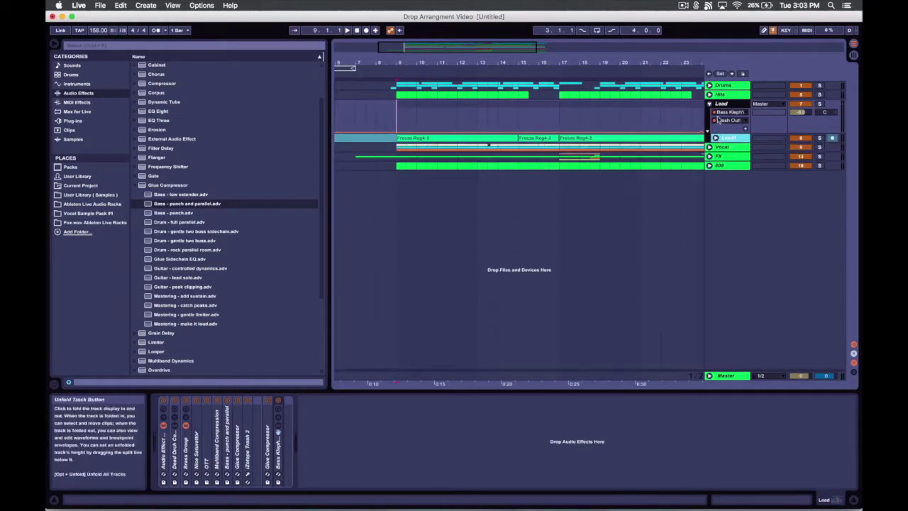
left_click(709, 103)
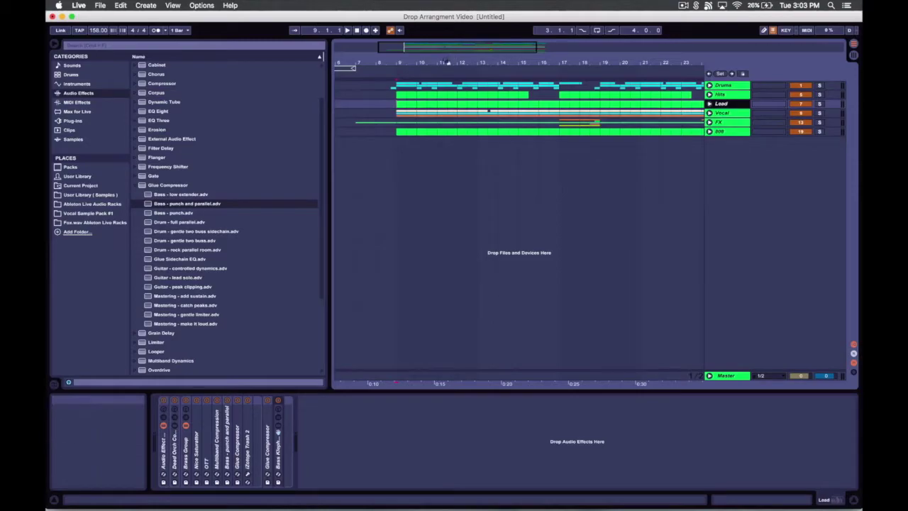
Unfold the Vocal group in the arrangement and select its tracks from Vocal1 through Switch.
left_click_drag(448, 62, 447, 46)
left_click(709, 113)
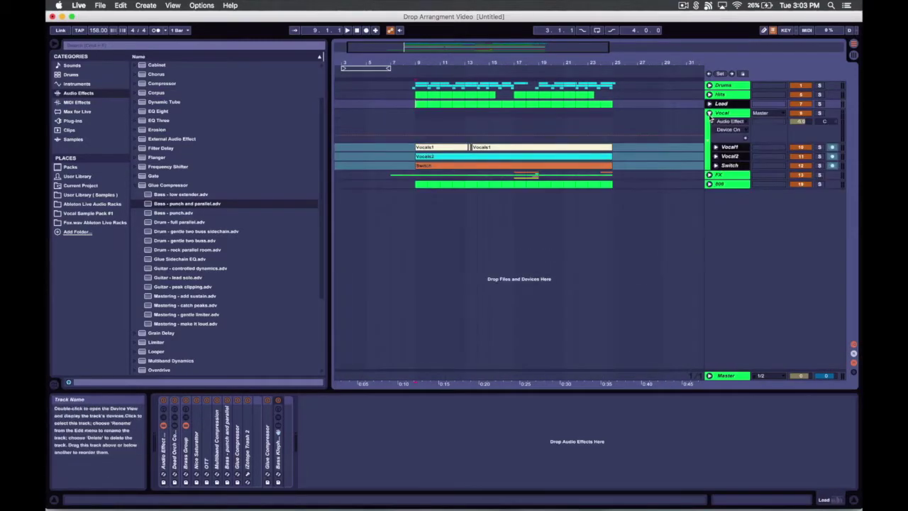
left_click(736, 148)
left_click(722, 164, "shift")
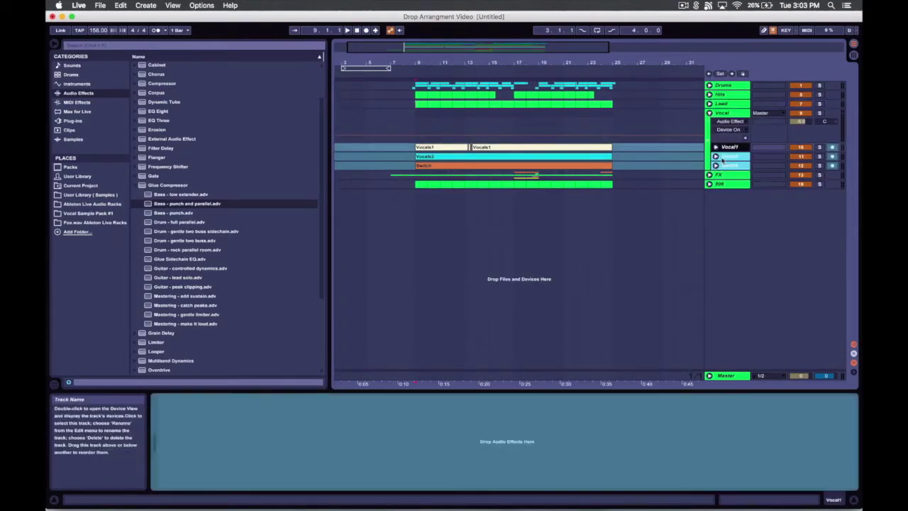
Look over the Vocal group's tracks and the nested Dead Orch rack, and turn on the group's Audio Effect Rack.
left_click(729, 157)
left_click(728, 166)
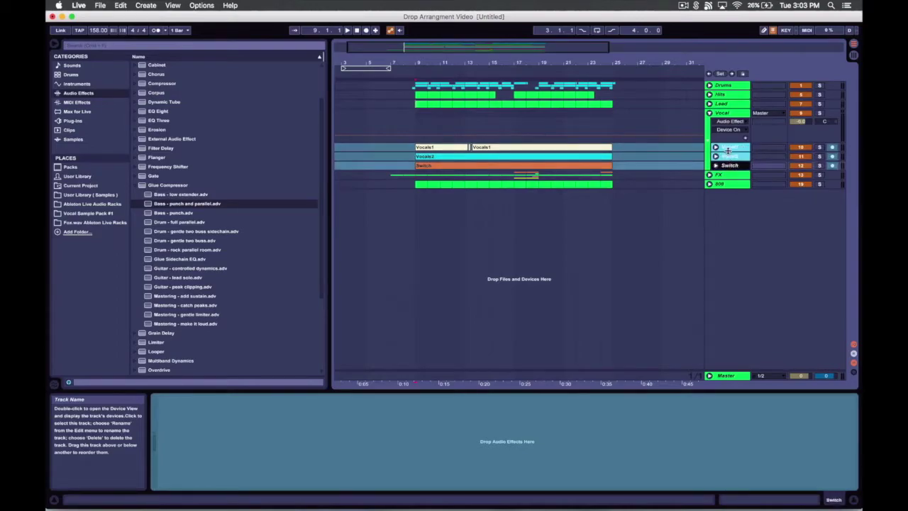
left_click(728, 114)
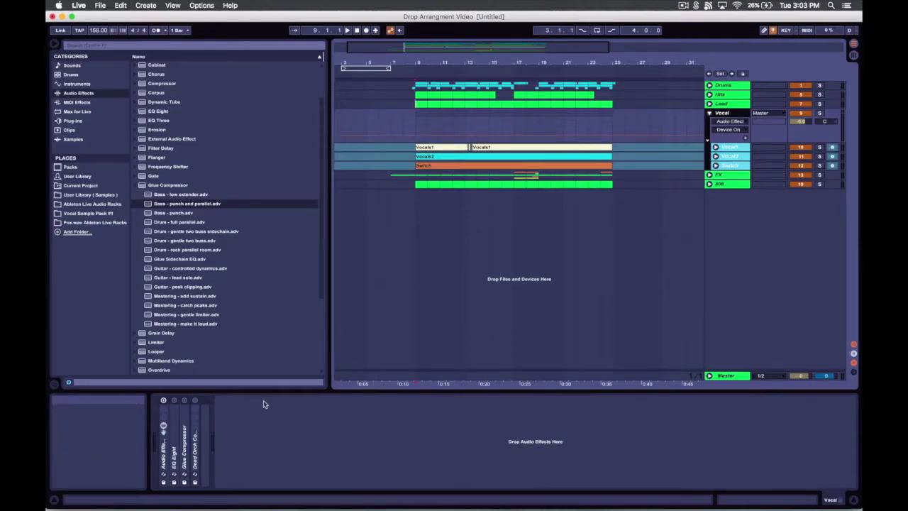
double_click(196, 451)
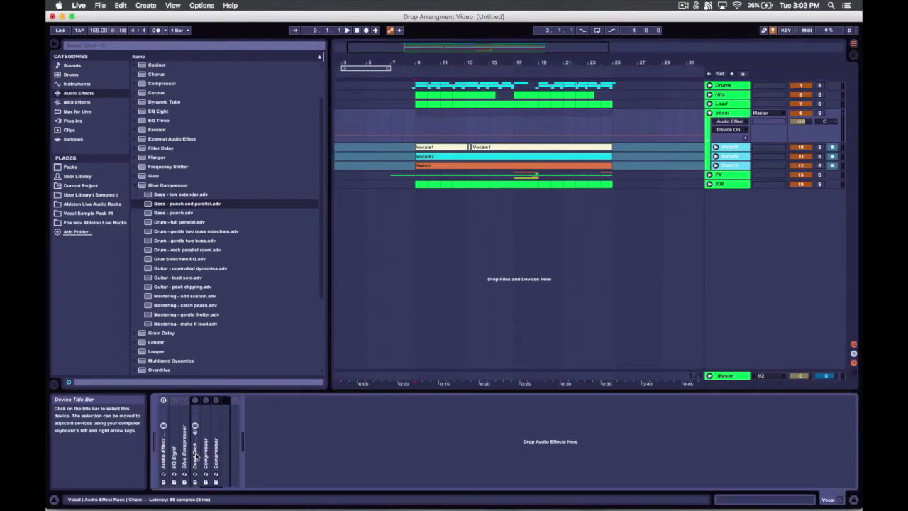
double_click(196, 451)
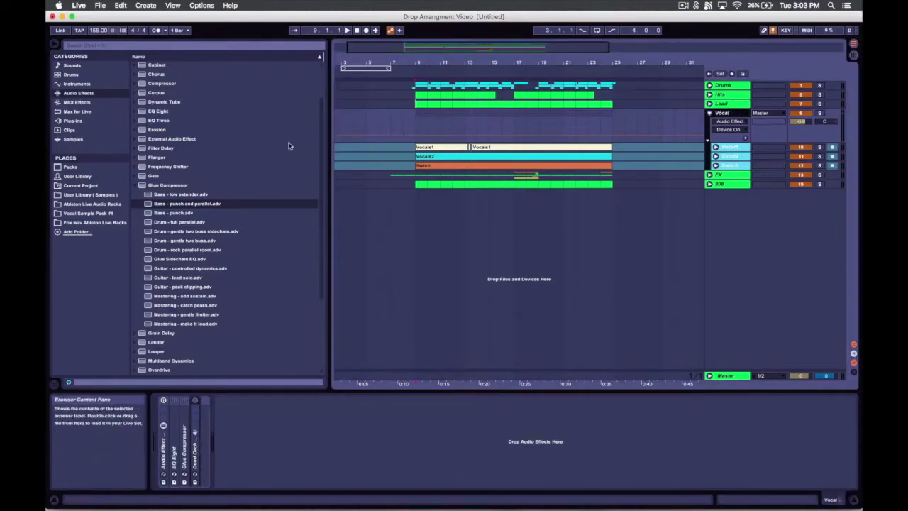
left_click(163, 400)
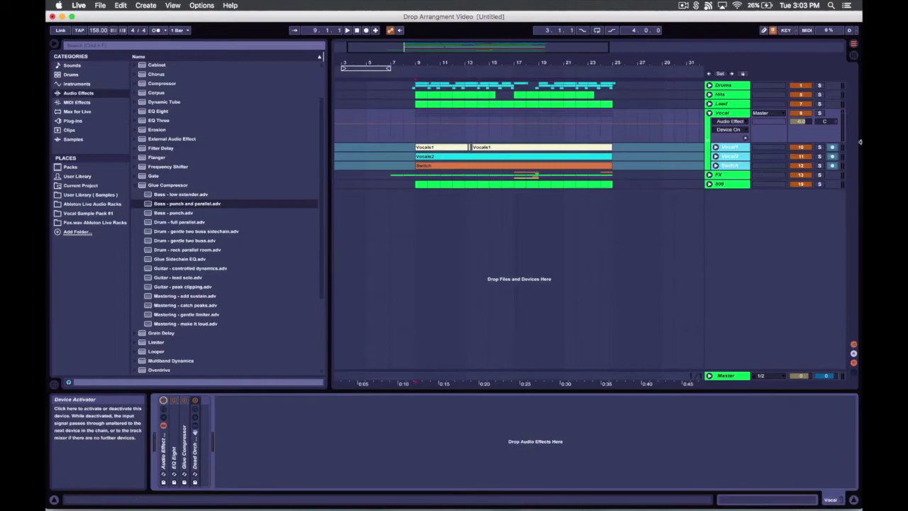
Unfold the Vocal1 track to show its waveform, and unfold the Drums group in the arrangement.
left_click(715, 147)
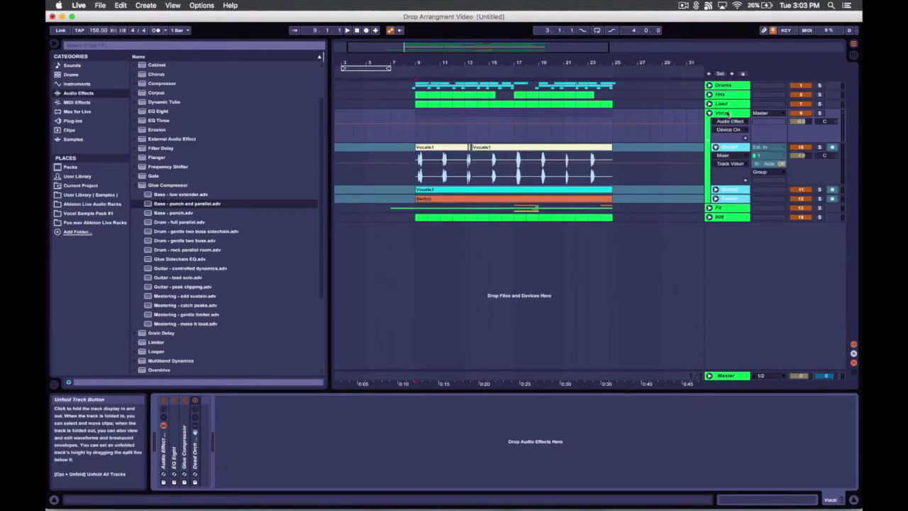
left_click(725, 114)
left_click(722, 96)
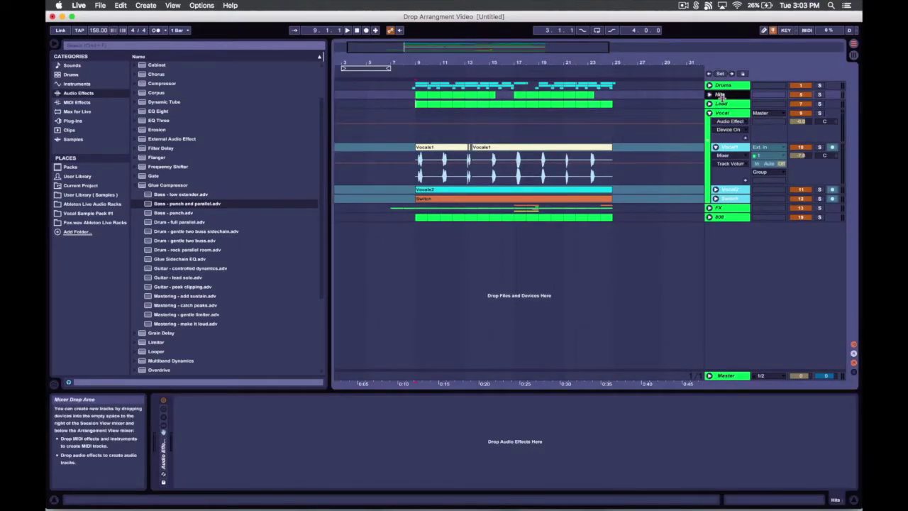
left_click(722, 85)
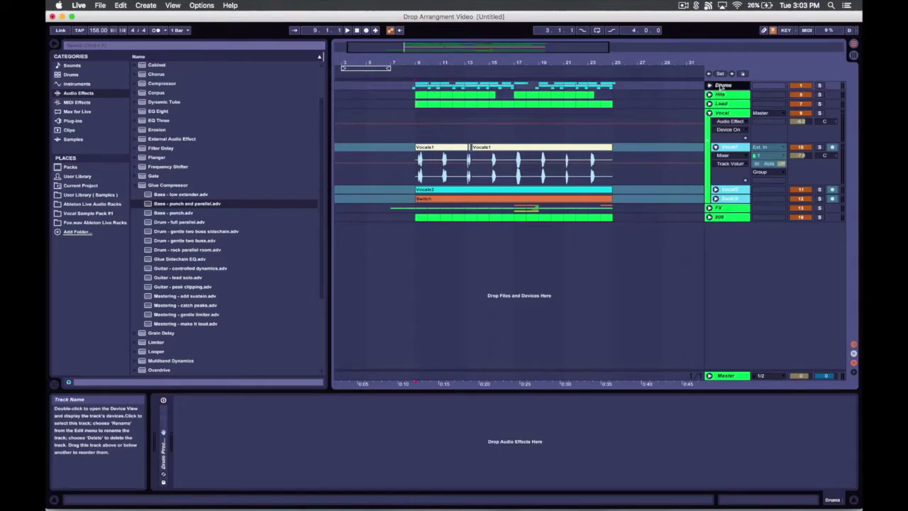
left_click(709, 85)
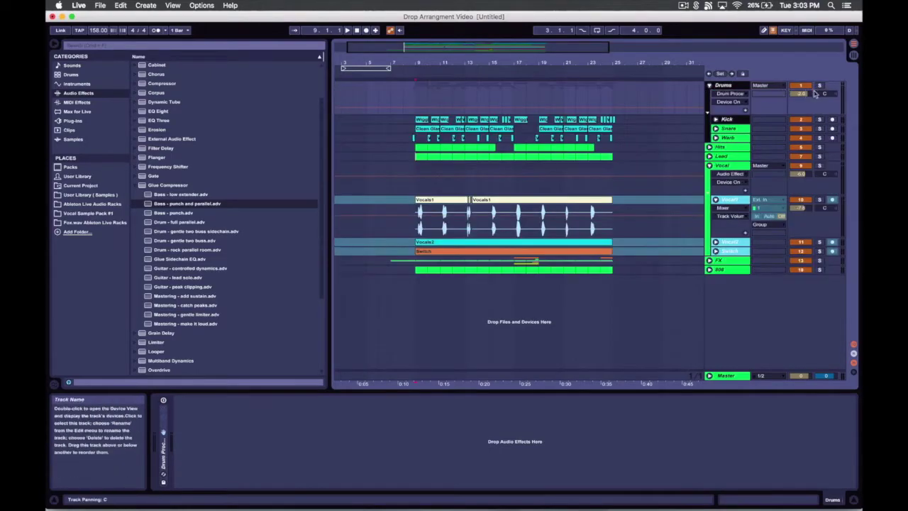
Solo the Drums group and check each of its three tracks for devices, ending on the group track itself.
left_click(725, 121)
left_click(726, 129)
left_click(726, 138)
left_click(727, 129)
left_click(727, 120)
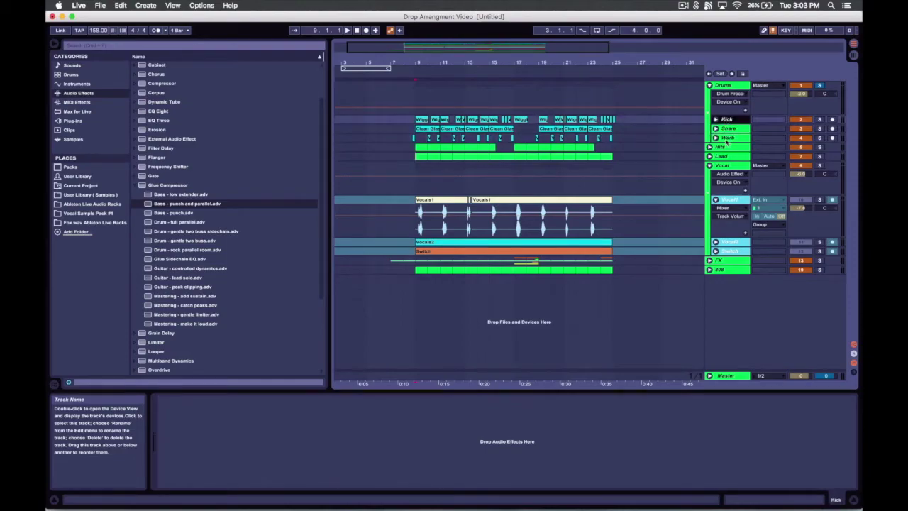
left_click(726, 138)
left_click(719, 86)
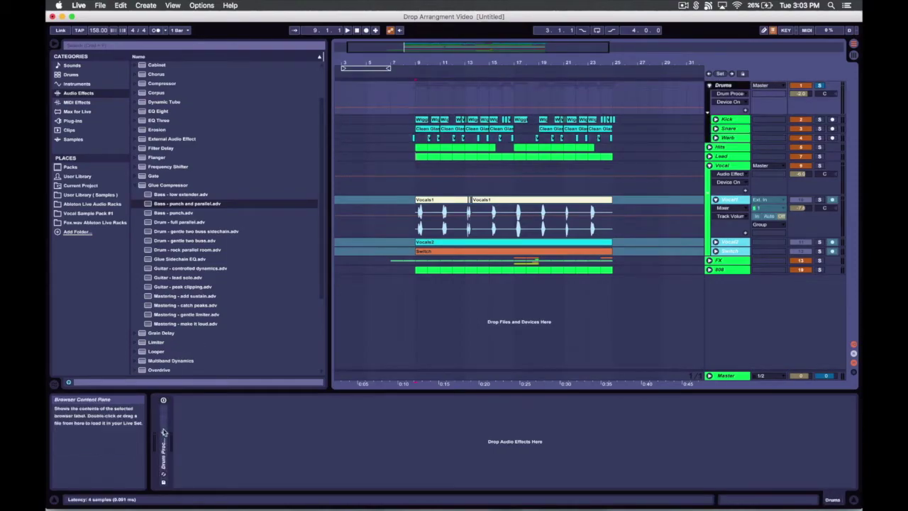
Turn on the Drums group's drum processing rack and unfold its Glue Compressor and Saturator.
double_click(162, 446)
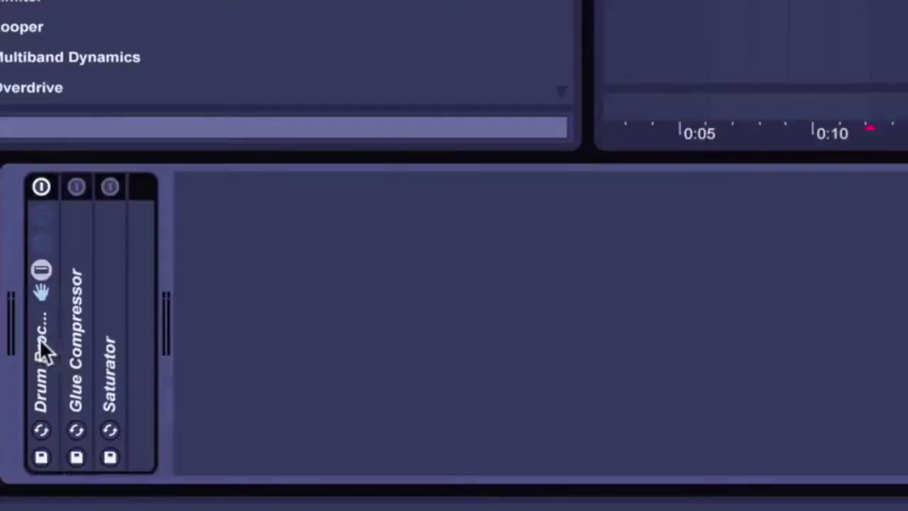
left_click(41, 186)
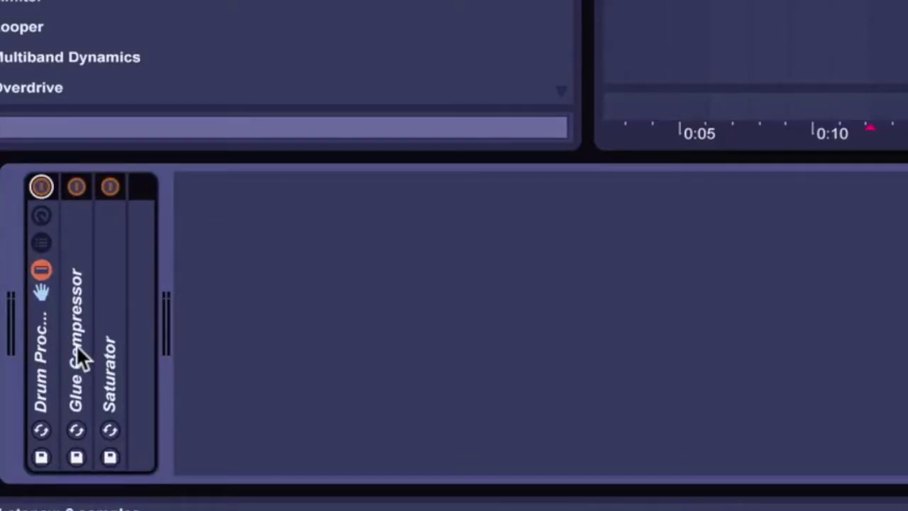
double_click(76, 344)
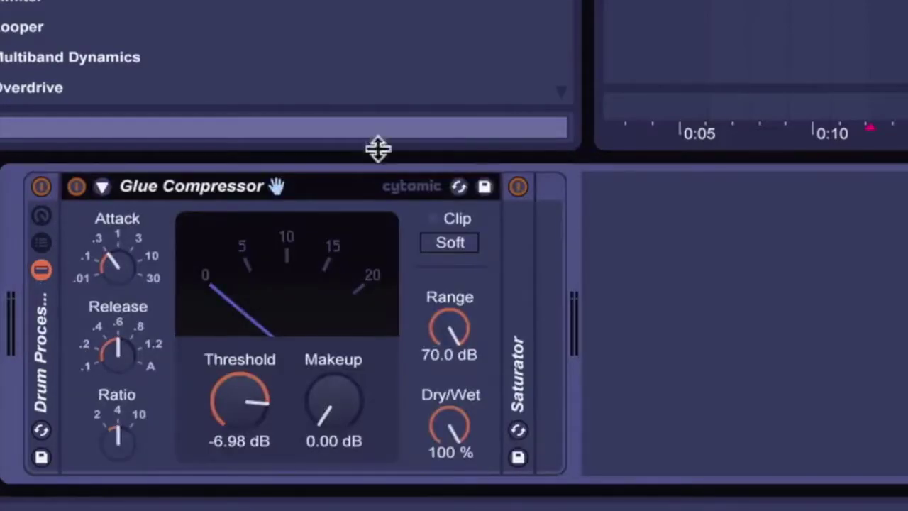
double_click(510, 278)
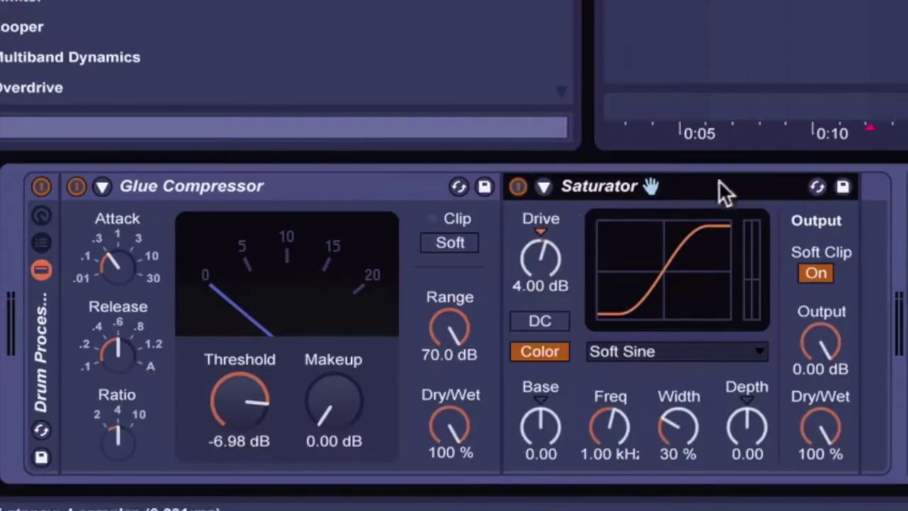
Review the Saturator's curve types, keeping Soft Sine, and fold both devices and the drum processing rack.
left_click(655, 352)
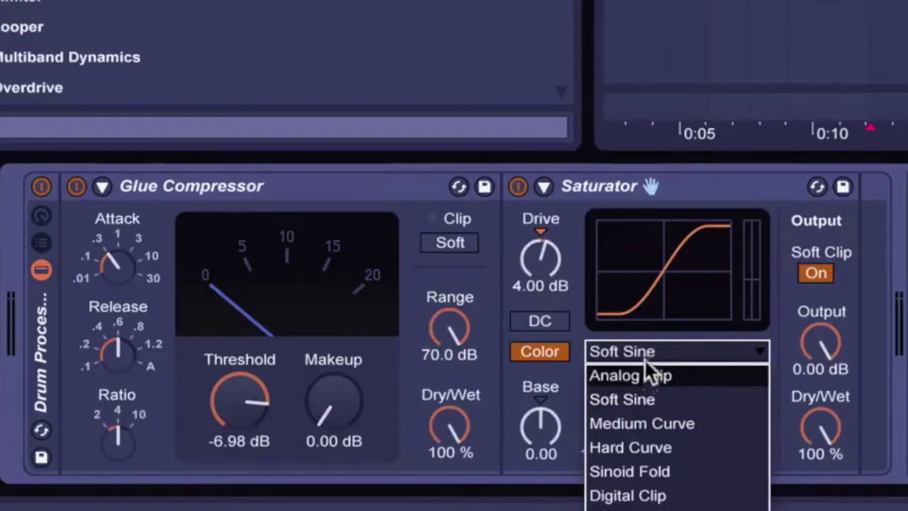
left_click(639, 351)
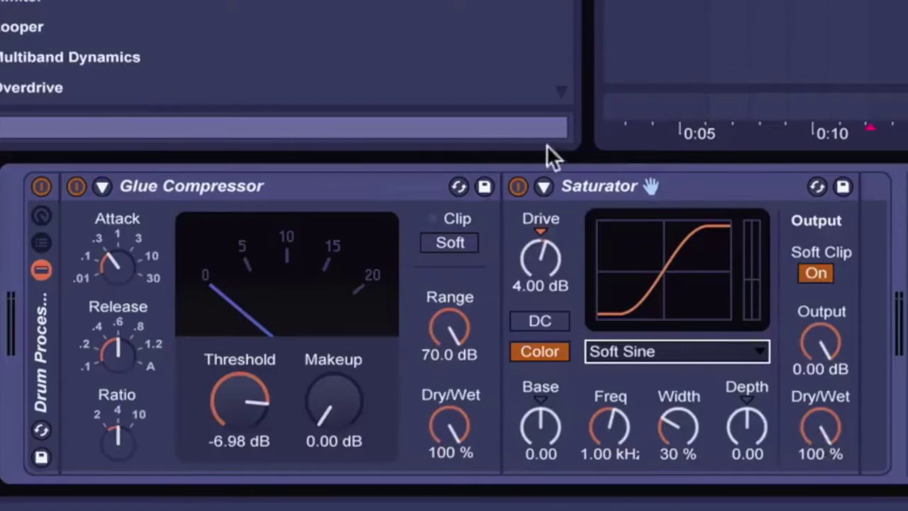
double_click(627, 186)
double_click(121, 186)
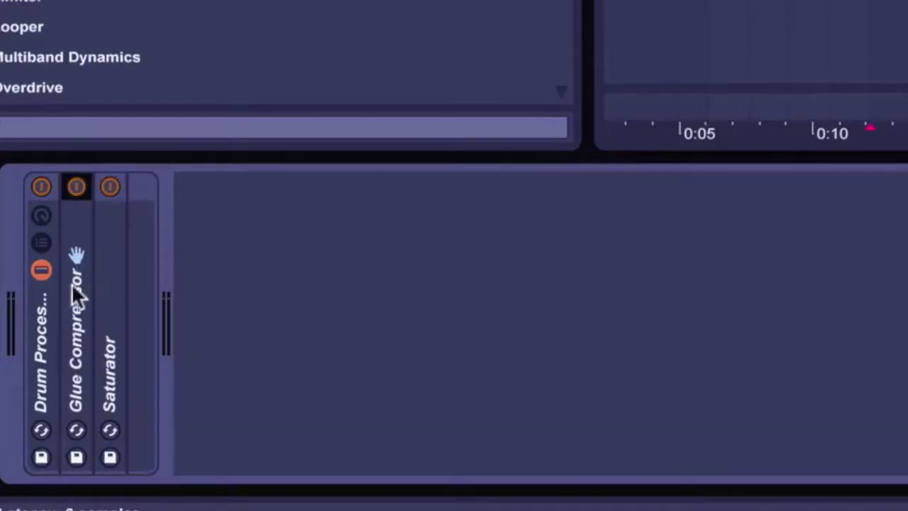
double_click(51, 336)
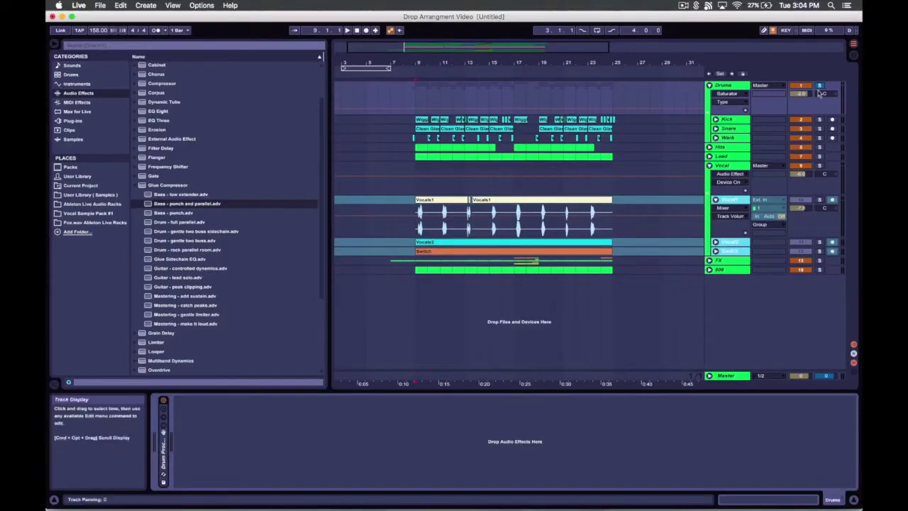
Play the soloed Drums group from bar 9 in Session View to check its level, and return to the arrangement.
key("Tab")
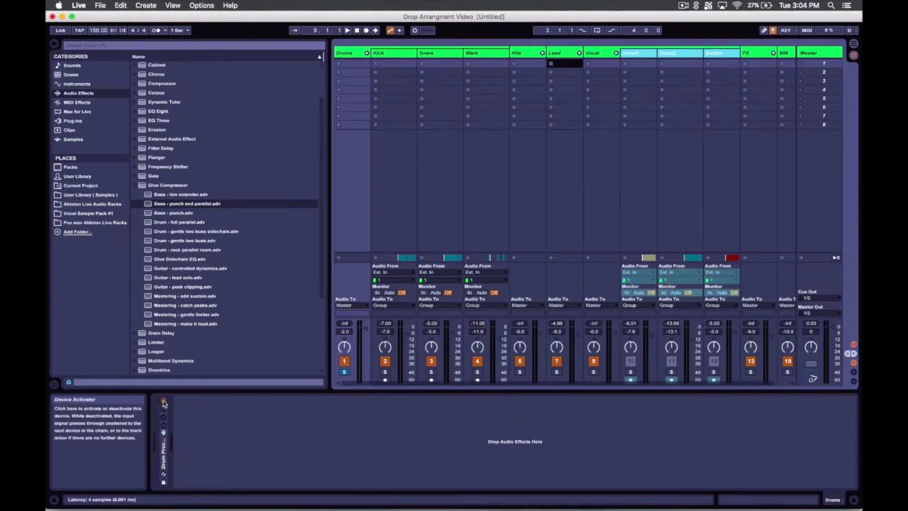
key("space")
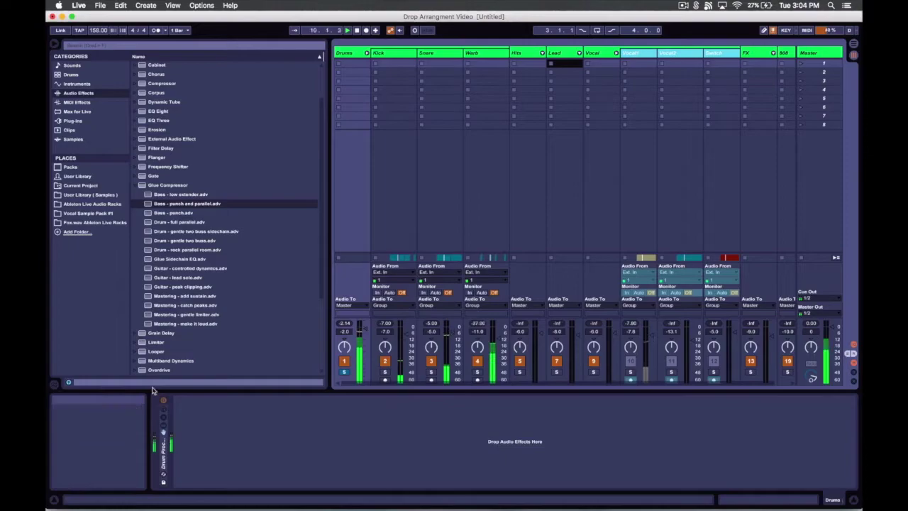
key("XF86AudioRaiseVolume")
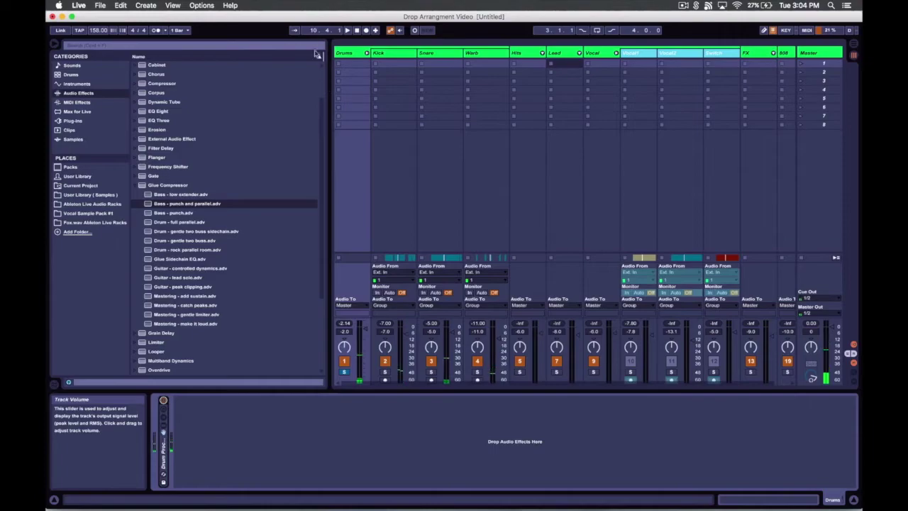
key("Tab")
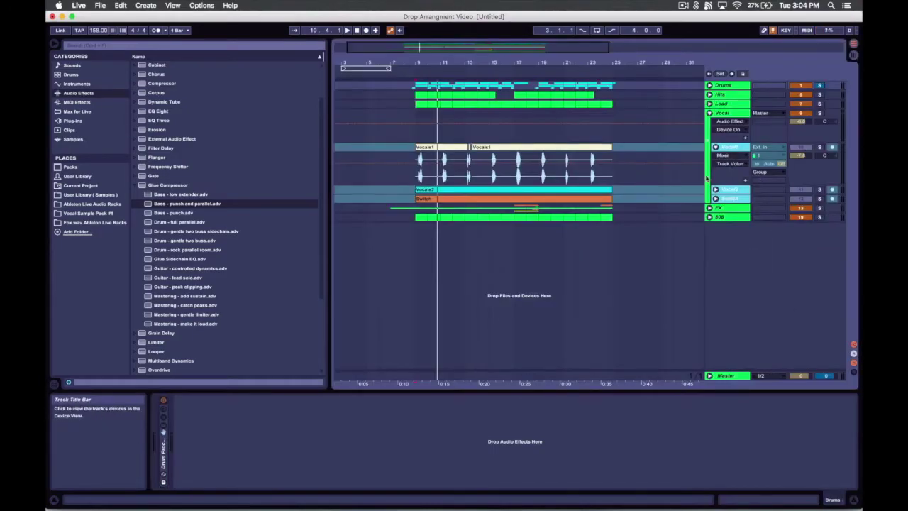
Unfold the Kick track and consolidate its clips from bar 9 to bar 25 into one clip.
left_click(715, 102)
left_click(714, 120)
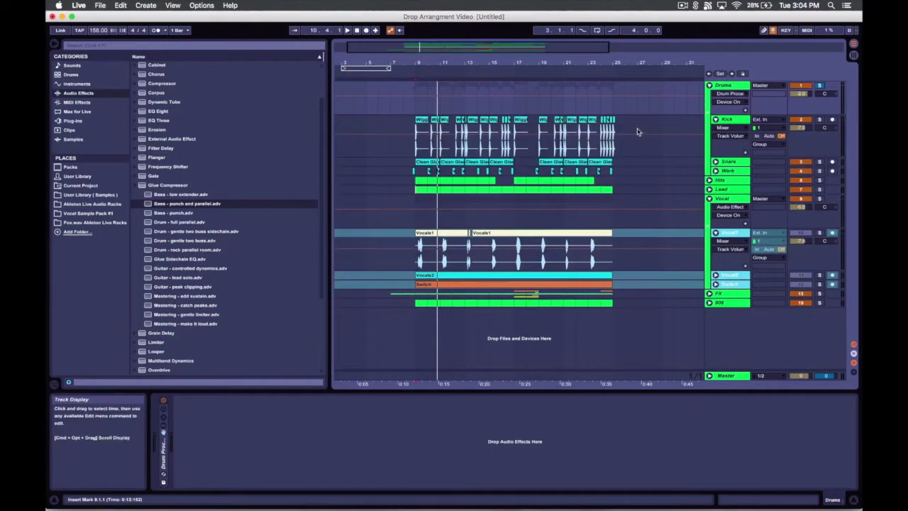
left_click(617, 127)
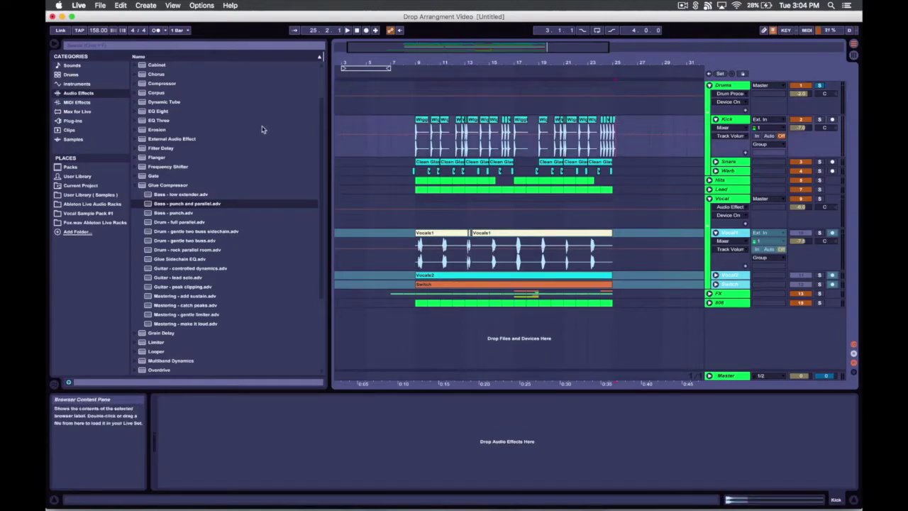
left_click_drag(415, 139, 614, 135)
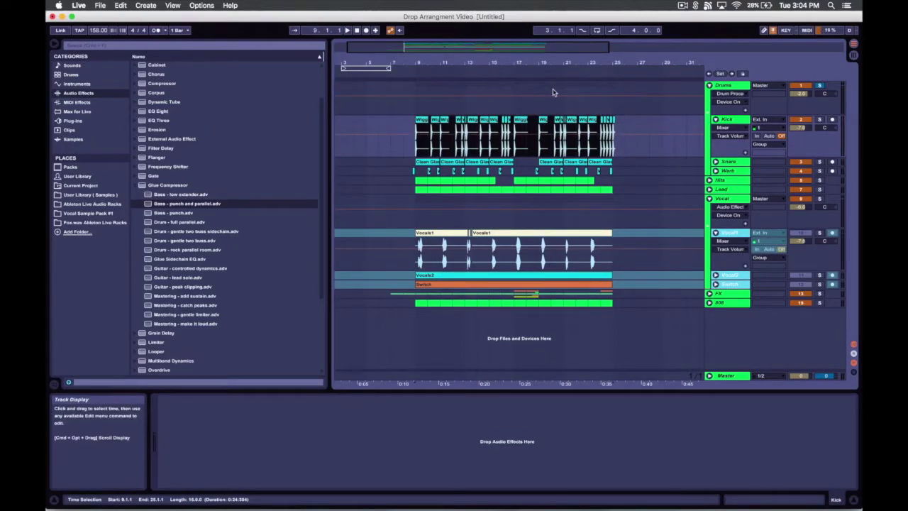
key("super+j")
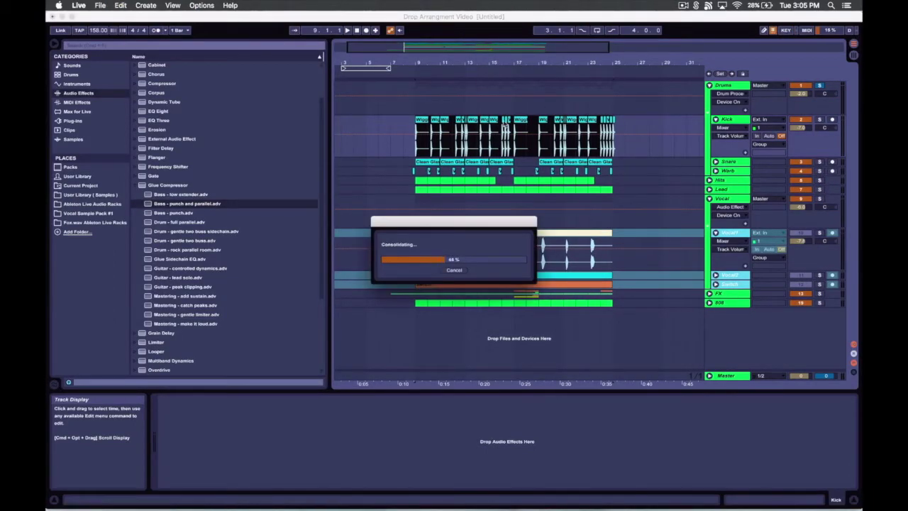
Set the consolidated kick clip's warp mode to Beats, change its transient loop mode and lower its transient envelope.
double_click(486, 121)
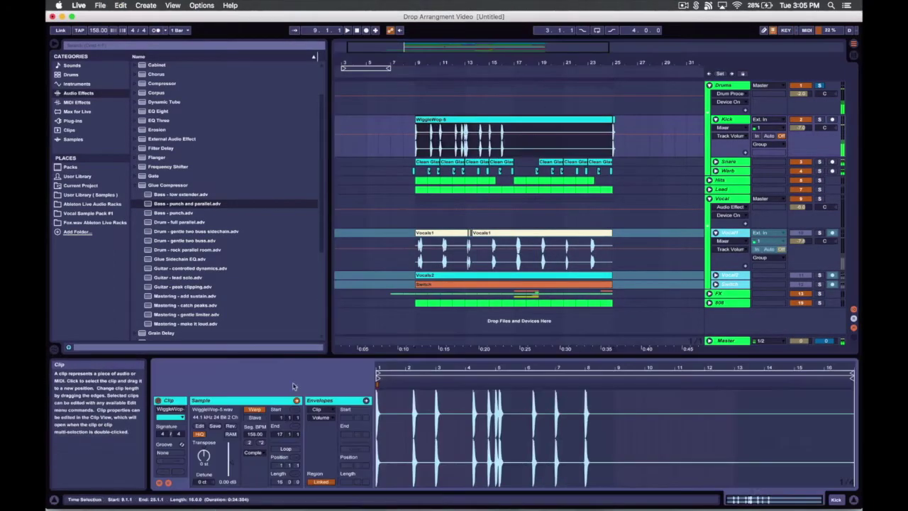
left_click(254, 458)
left_click(250, 460)
left_click(247, 477)
left_click(247, 485)
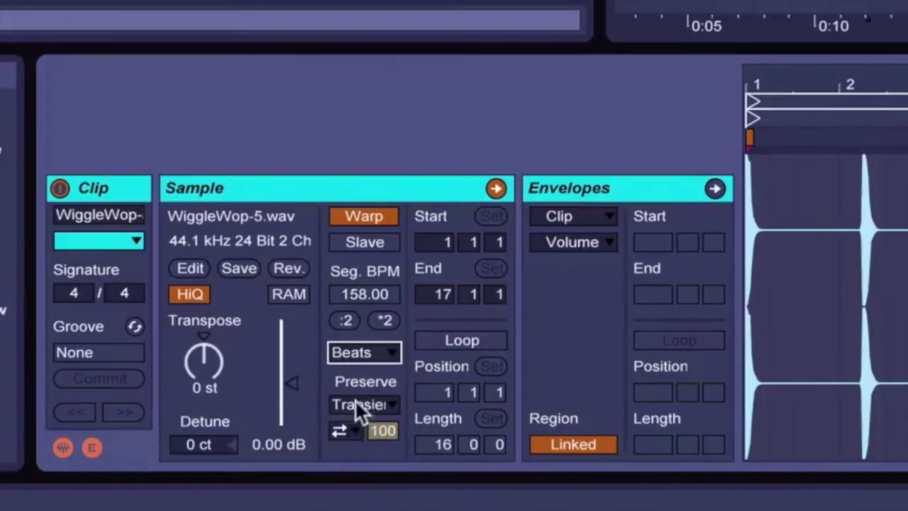
left_click_drag(382, 440, 381, 485)
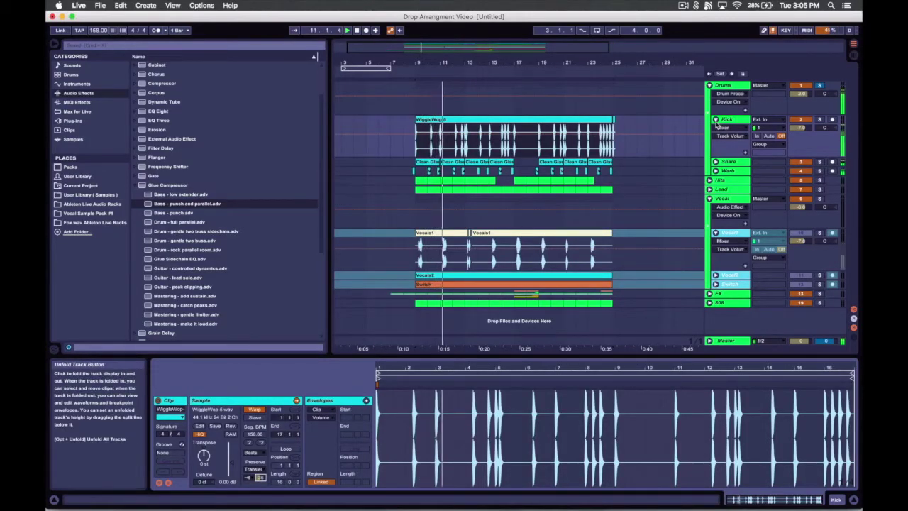
Fold the Kick track and the Drums group, stop playback and unsolo the group.
left_click(715, 120)
left_click(709, 85)
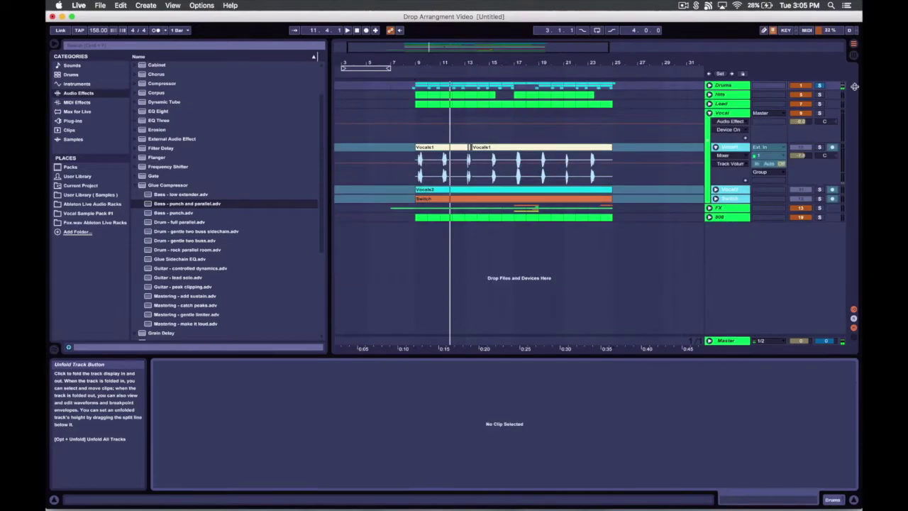
left_click(708, 86)
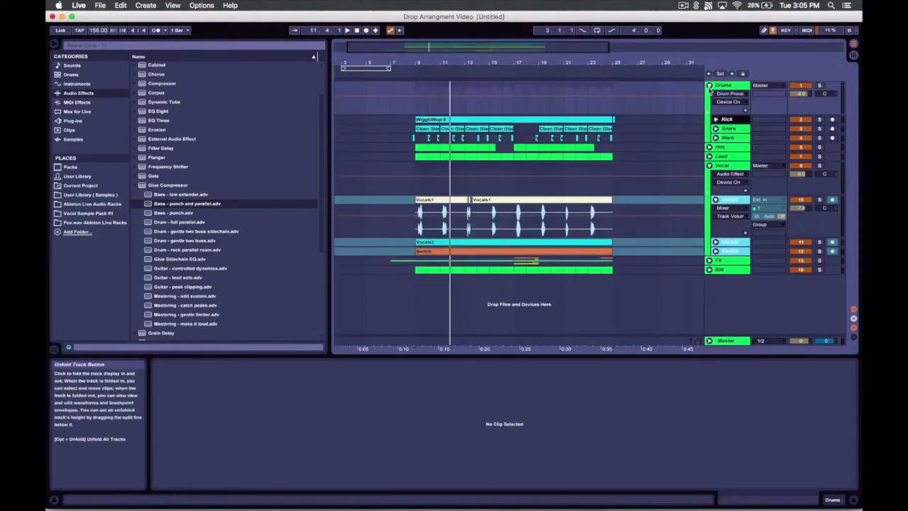
left_click(708, 85)
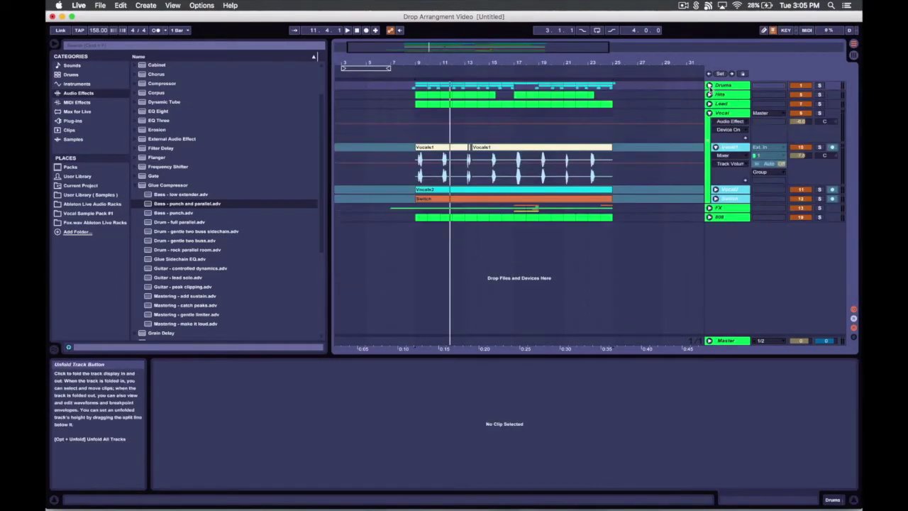
Unfold the EQ Eight in the Vocal group's Audio Effect Rack to examine its filter settings.
left_click(729, 122)
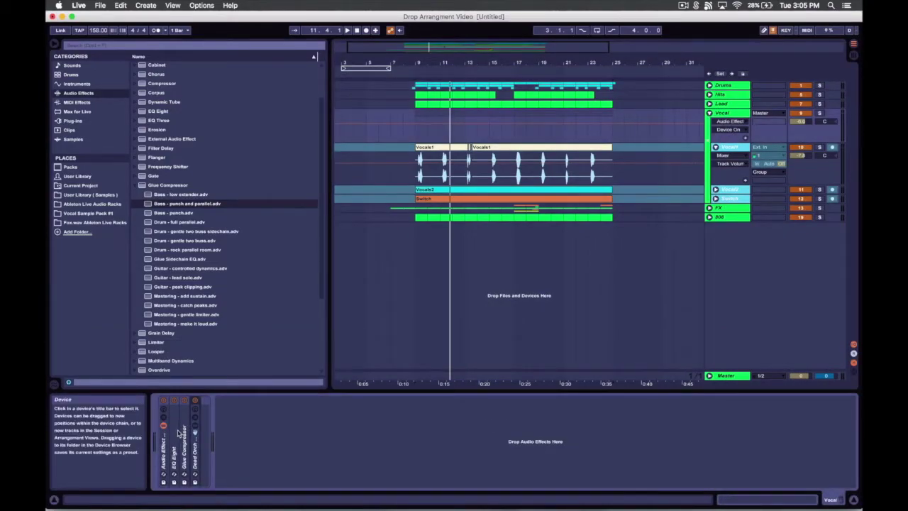
double_click(181, 429)
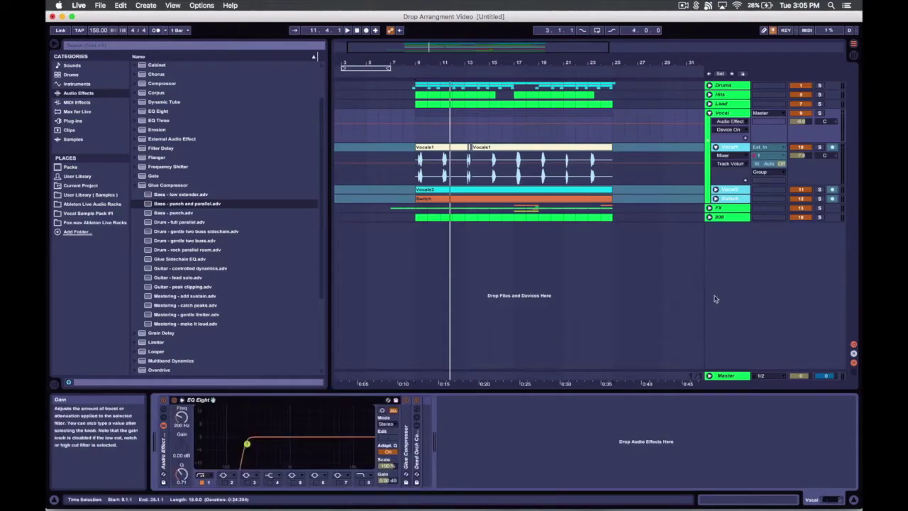
Unfold the Vocals2 and Switch tracks to view their clips, and fold all the tracks inside the Vocal group.
left_click(720, 190)
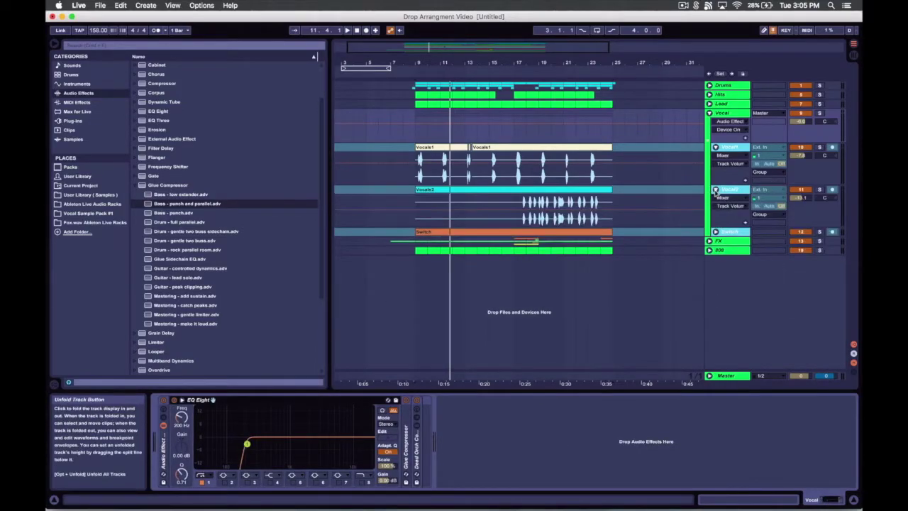
left_click(724, 232)
left_click(736, 190)
left_click(730, 147)
left_click(715, 147)
left_click(716, 156)
Fold the Vocal group's EQ Eight, examine the Glue Compressor's settings in its effect rack, and fold that compressor.
left_click(732, 113)
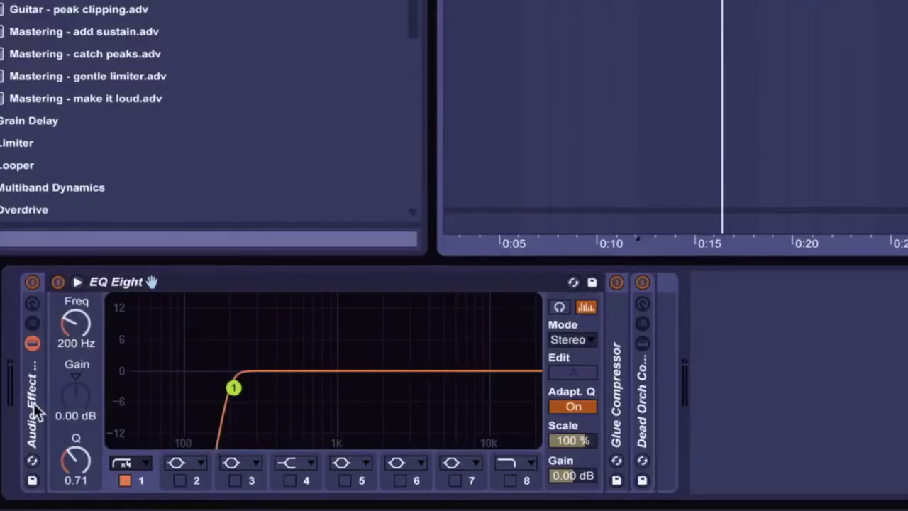
double_click(158, 284, "alt")
double_click(82, 401)
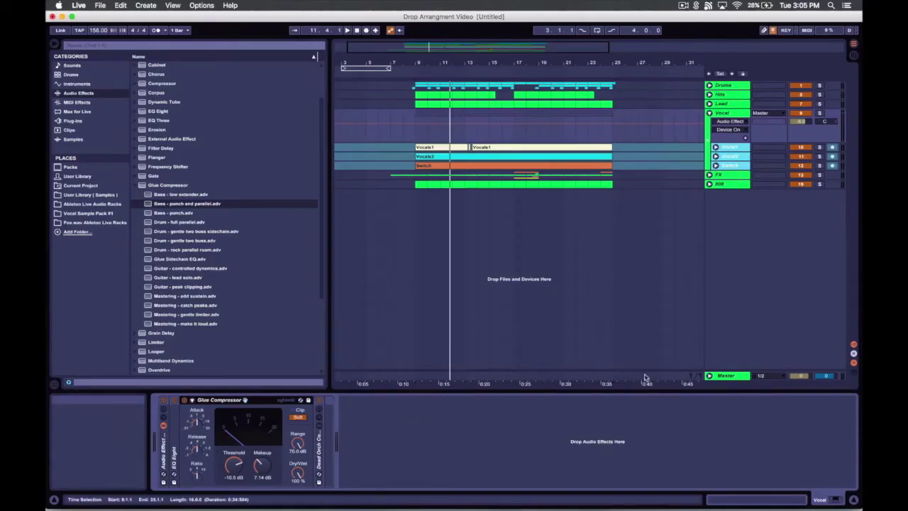
left_click(741, 380)
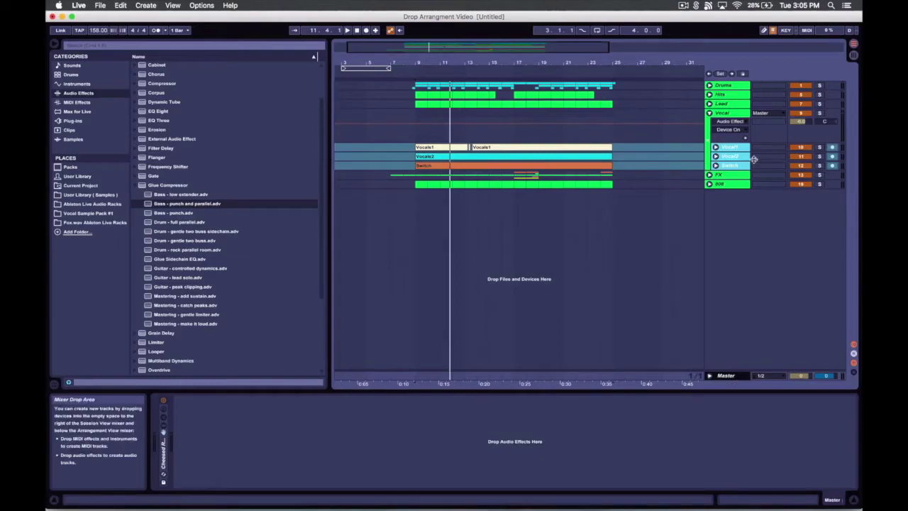
left_click(729, 132)
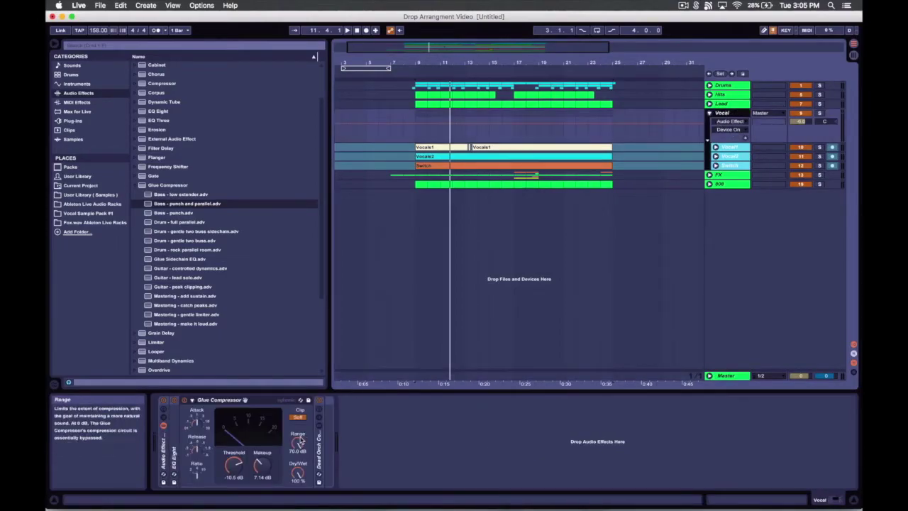
left_click(225, 398)
double_click(234, 198)
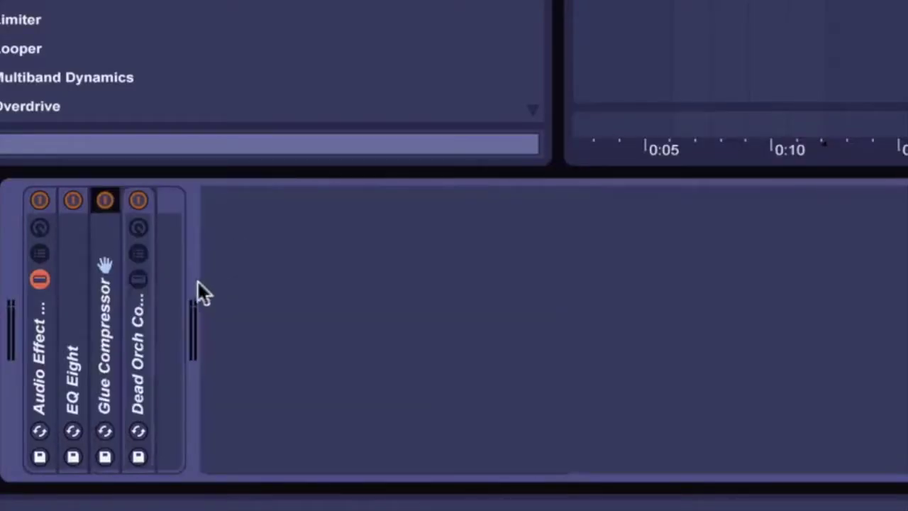
Unfold the Dead Orch rack in the Vocal group's chain to examine its first Compressor, and fold the rack.
double_click(145, 373)
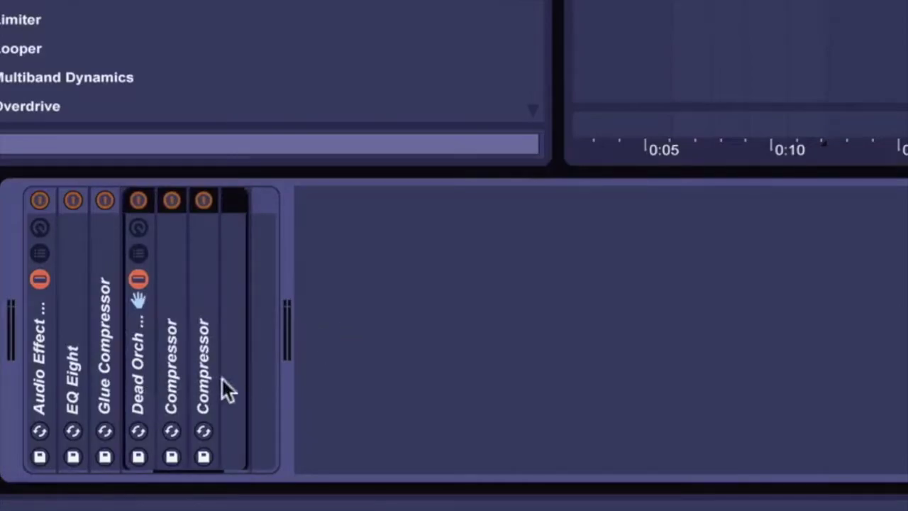
double_click(171, 379)
double_click(260, 202)
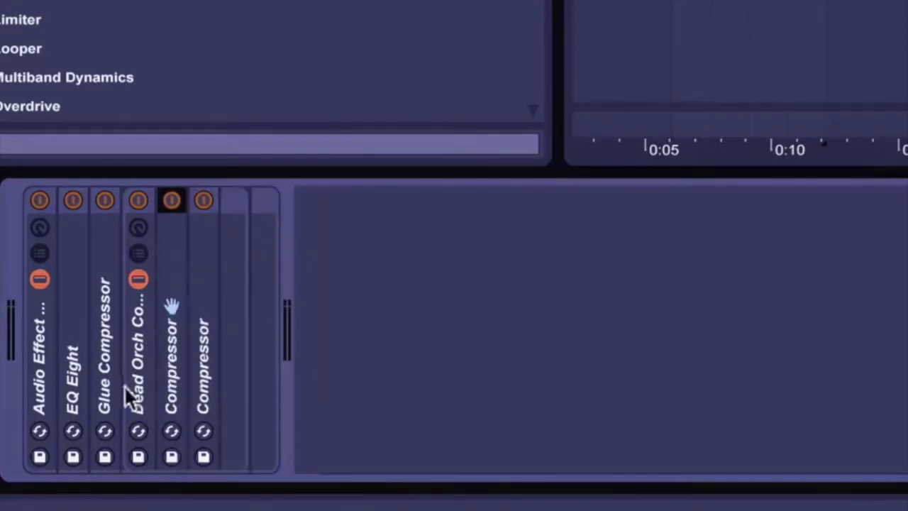
double_click(137, 388)
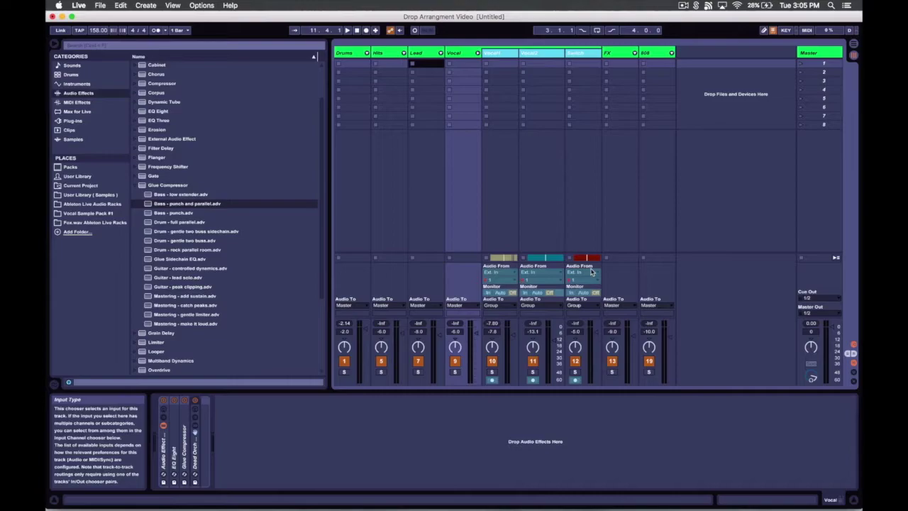
Show the device chains of the Vocal, Hits and Lead groups in Session View, ending on Vocal.
left_click(458, 54)
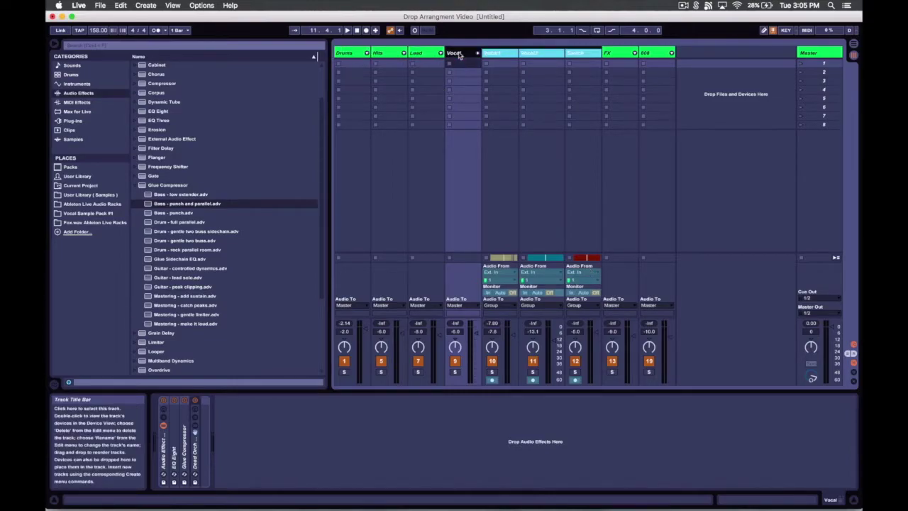
left_click(391, 55)
left_click(423, 55)
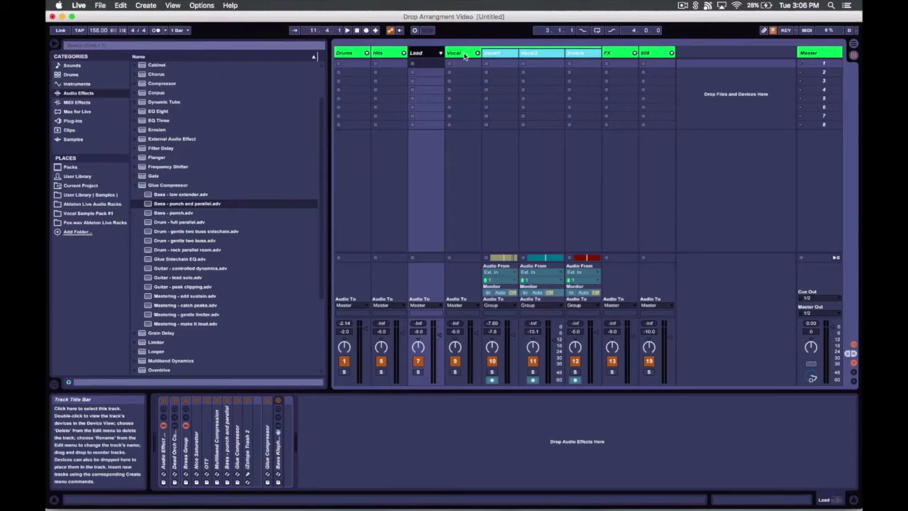
left_click(457, 53)
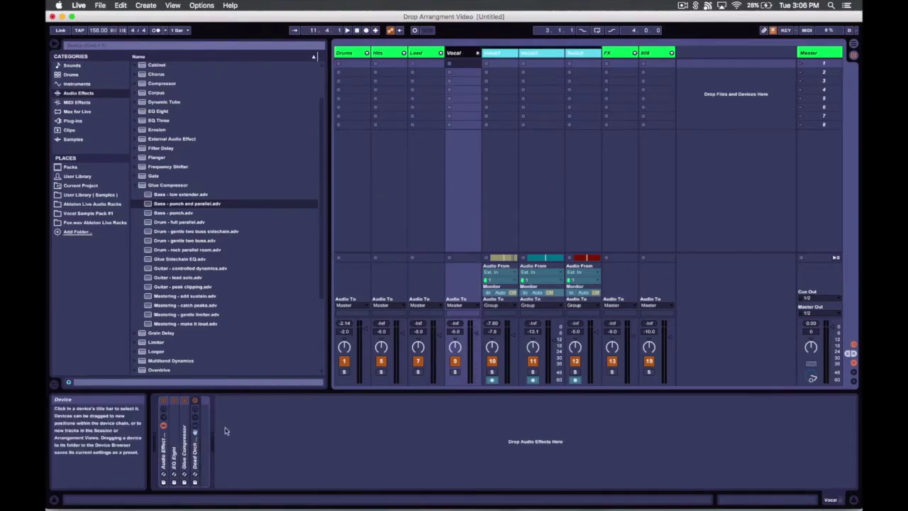
Fold the Vocal group in the arrangement and review the Lead, Hits, Vocal and FX device chains in Session View.
key("Tab")
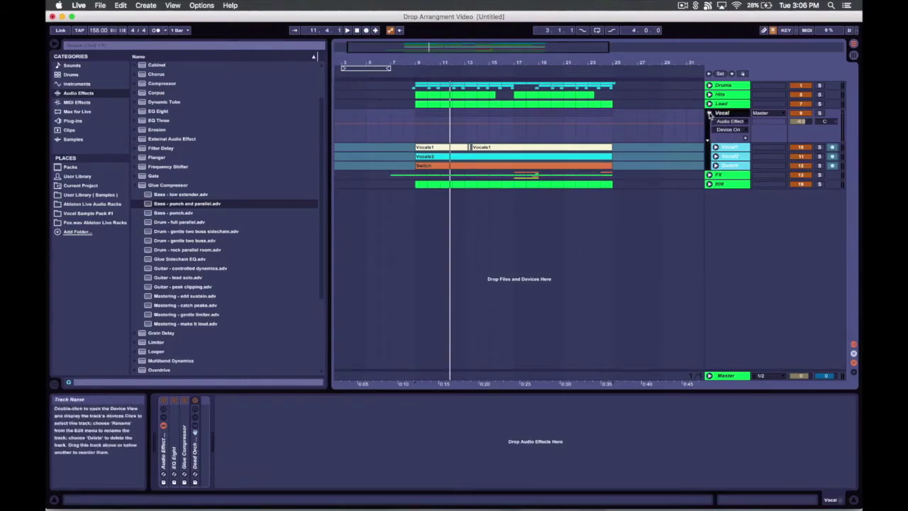
key("Tab")
left_click(429, 52)
left_click(376, 51)
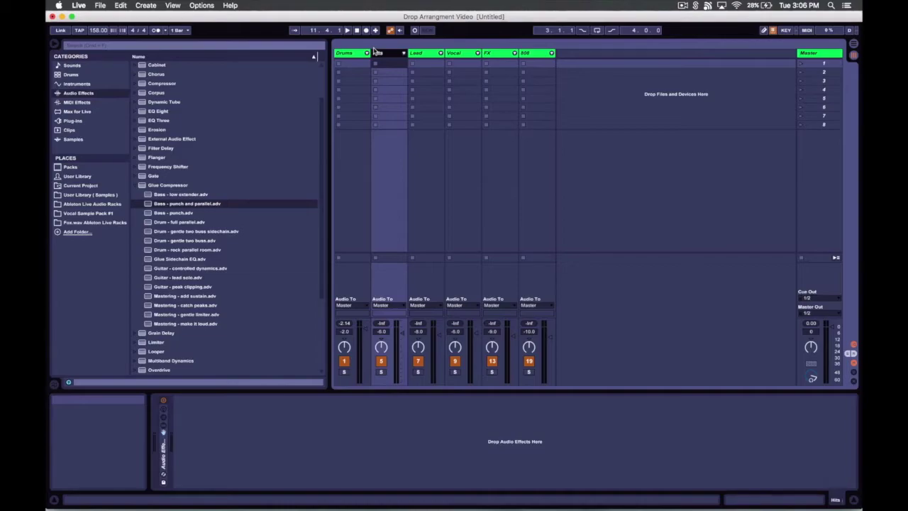
left_click(461, 54)
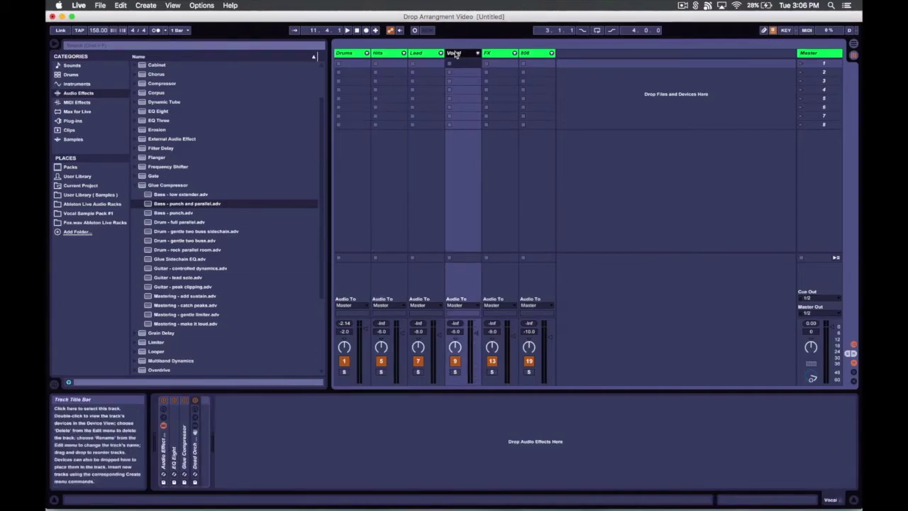
left_click(499, 54)
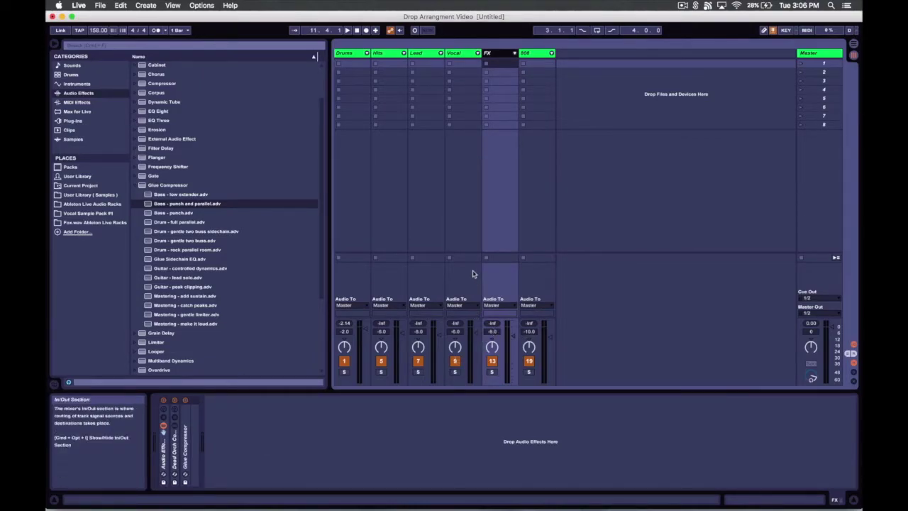
Unfold the FX group, check its audio tracks for effects, and fold the group.
left_click(514, 53)
left_click(567, 54)
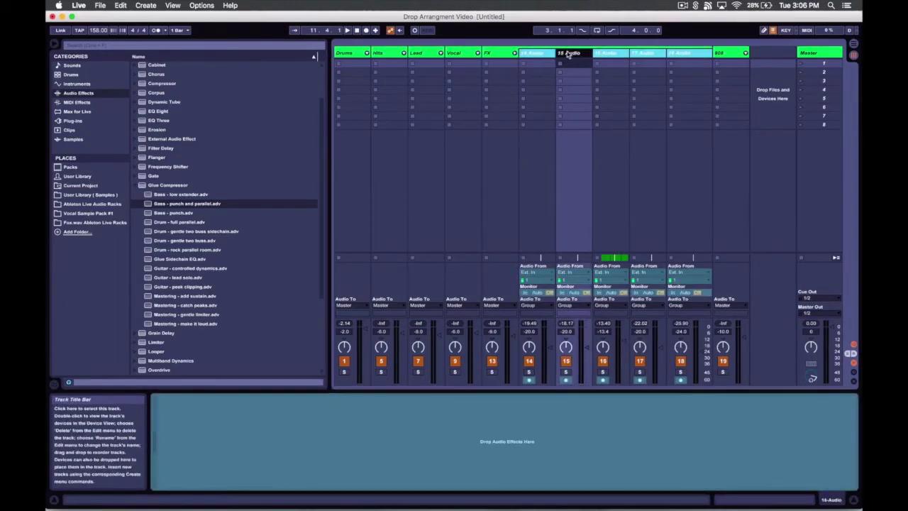
left_click(625, 57)
left_click(635, 56)
left_click(679, 54)
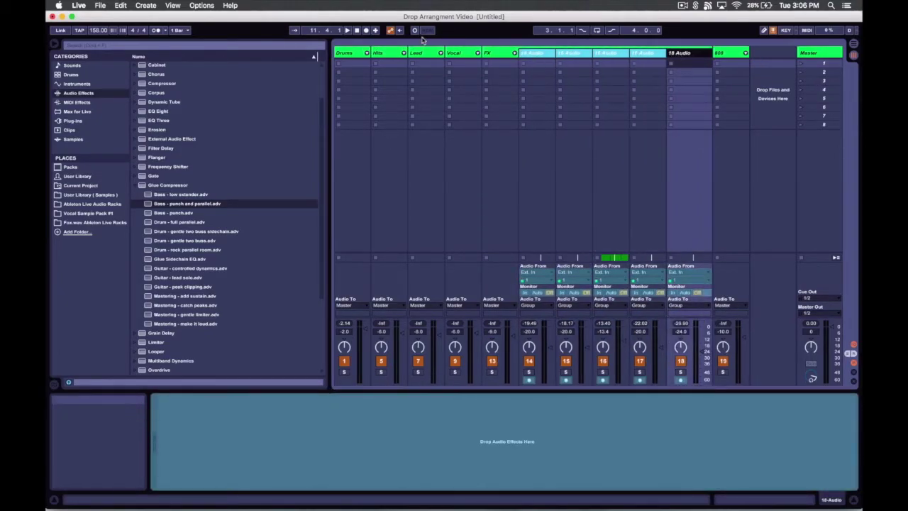
left_click(514, 54)
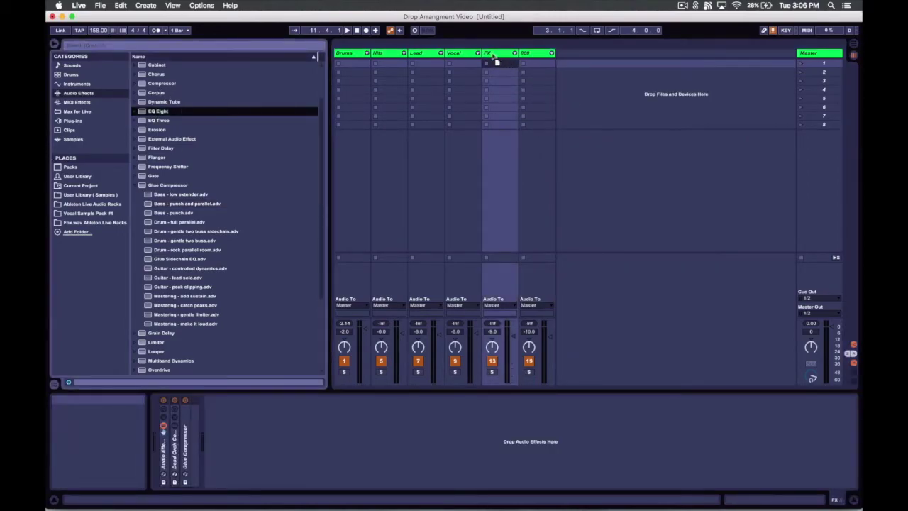
Add an EQ Eight at the start of the FX group's chain, enabling filter 1 as a low cut at 200 Hz.
left_click_drag(284, 312, 319, 440)
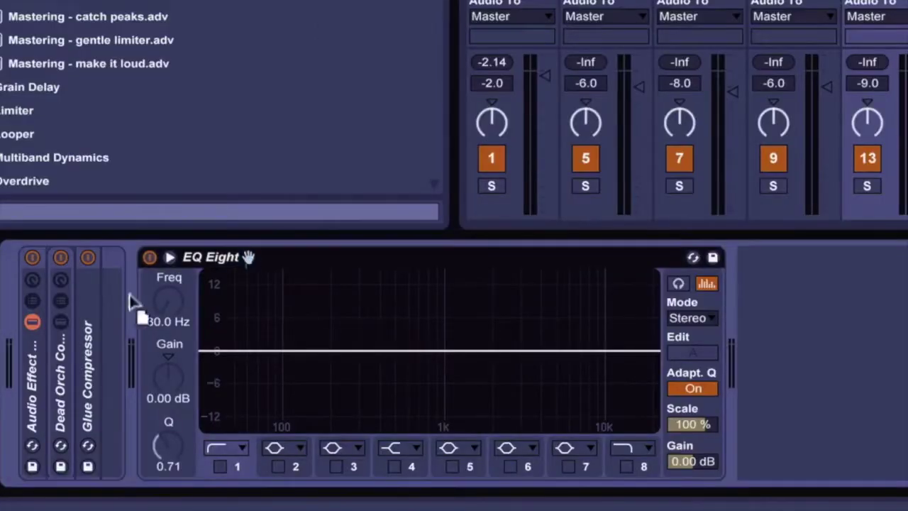
left_click_drag(12, 329, 14, 335)
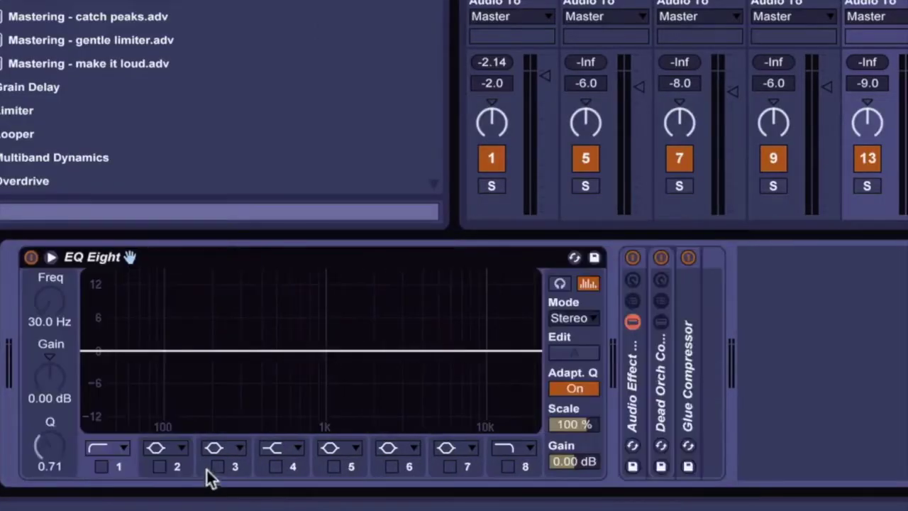
left_click(100, 466)
left_click_drag(61, 324, 57, 317)
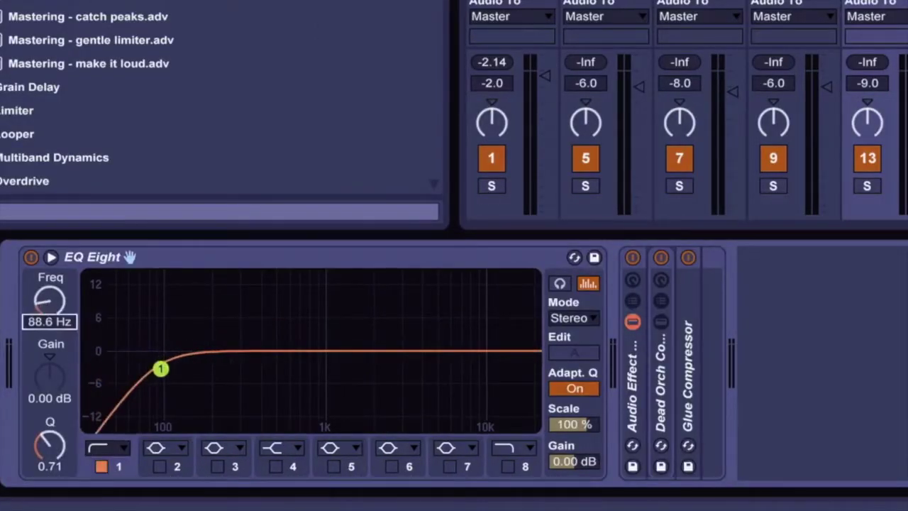
key("Return")
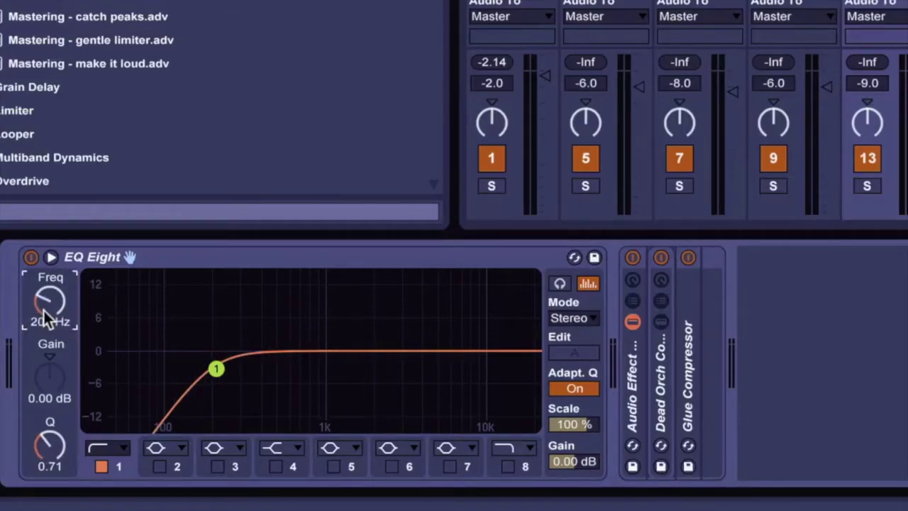
double_click(173, 255)
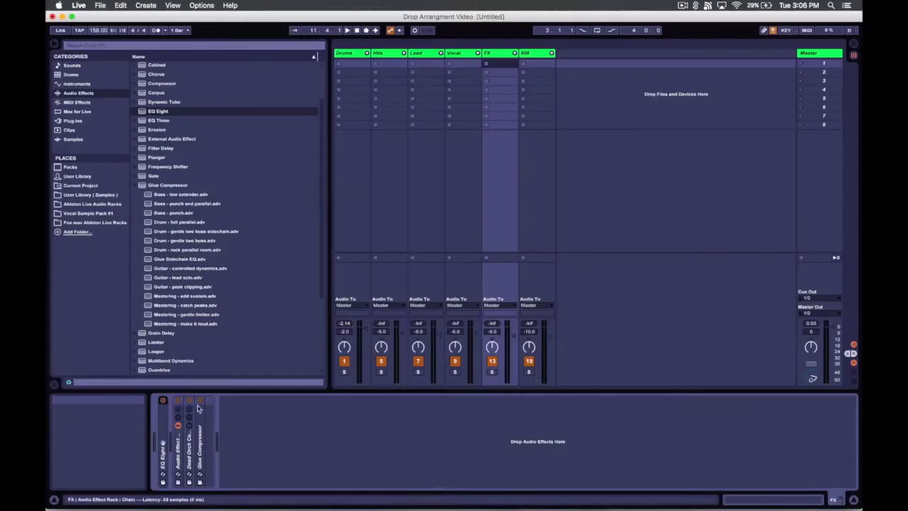
Review the device chains of the FX, Vocal, Lead, Hits and Drums groups.
left_click(507, 54)
left_click(507, 55)
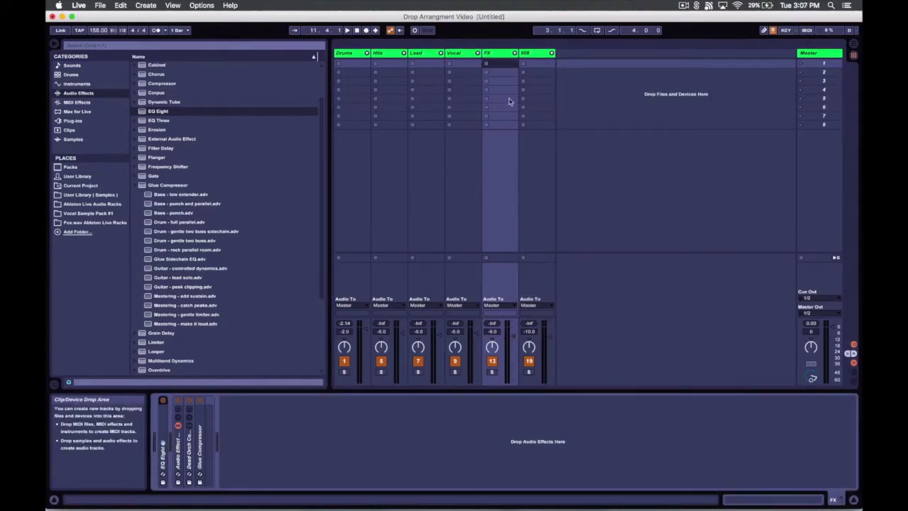
left_click(468, 53)
left_click(493, 54)
left_click(427, 54)
left_click(388, 54)
left_click(351, 54)
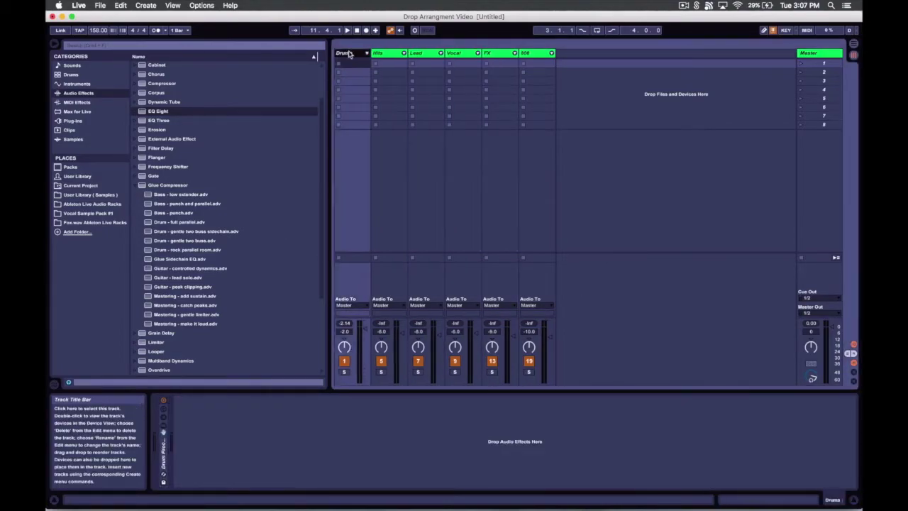
Play the arrangement from 8.3.1 to check the group levels in Session View, and show the 808 group's devices.
key("Tab")
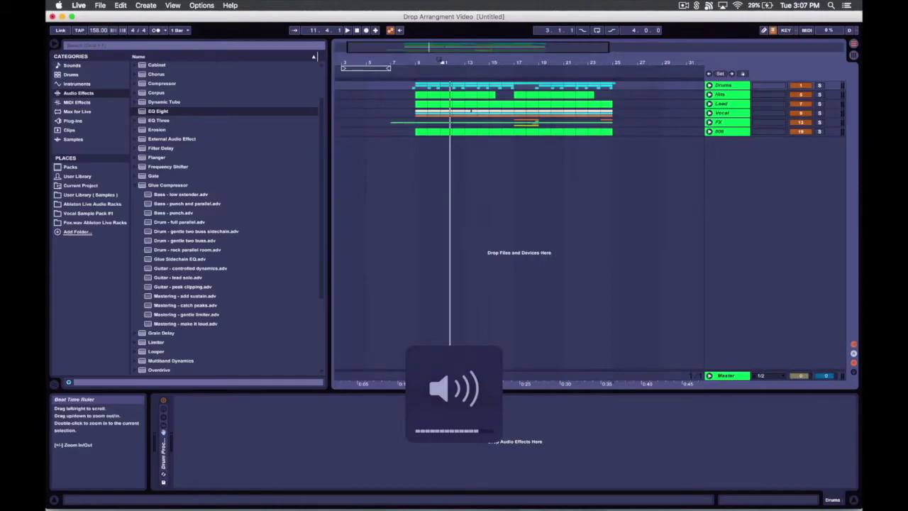
left_click(416, 107)
key("plus")
key("Tab")
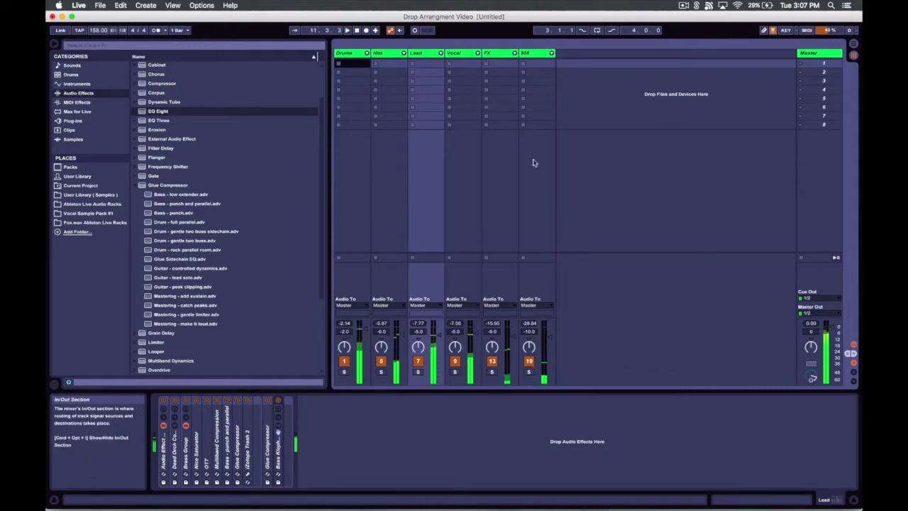
left_click(536, 60)
key("Tab")
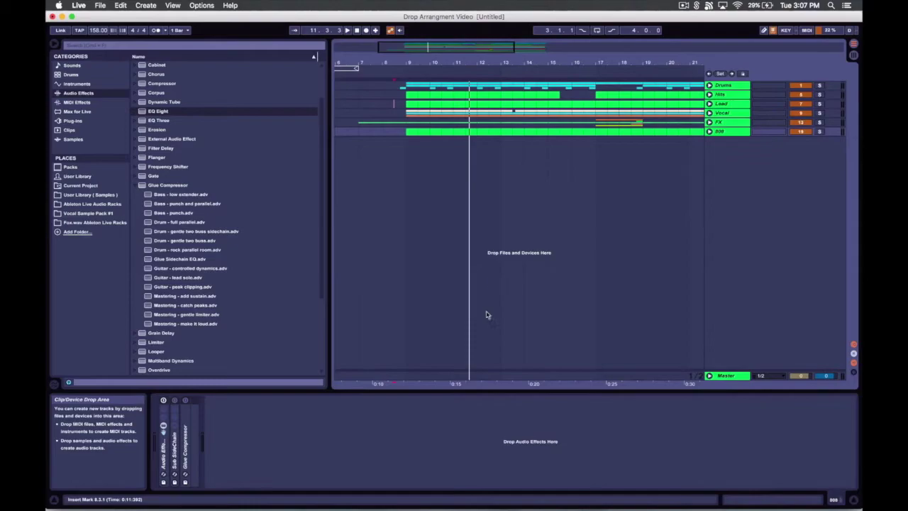
Unfold the 808 group in the arrangement and solo its 808#1 track.
double_click(444, 59)
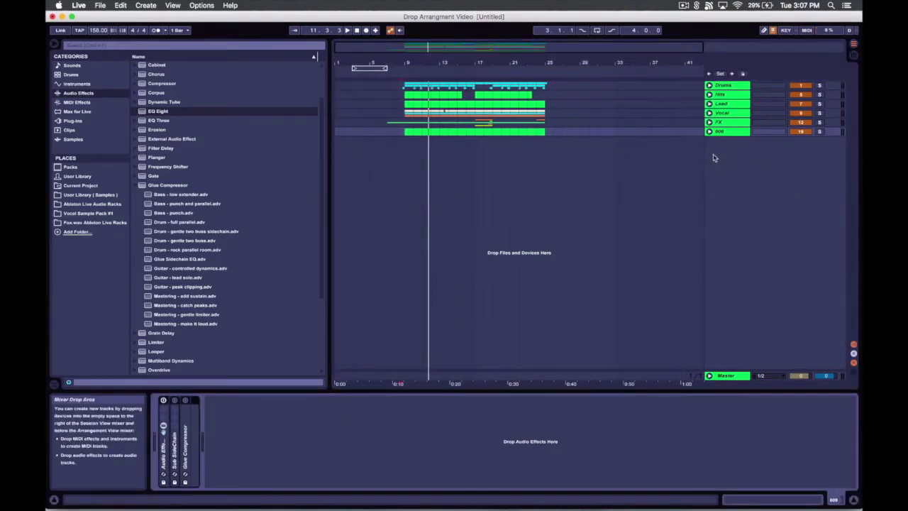
left_click(709, 132)
left_click(728, 173)
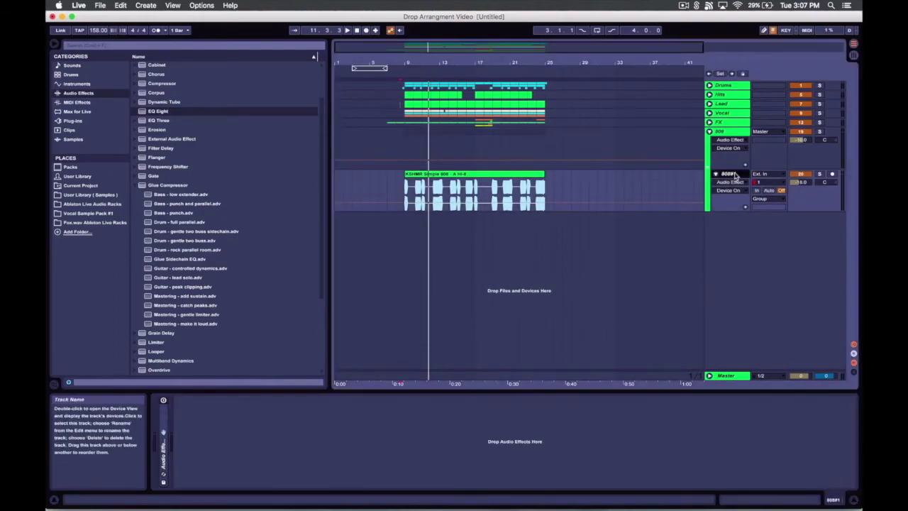
left_click(819, 174)
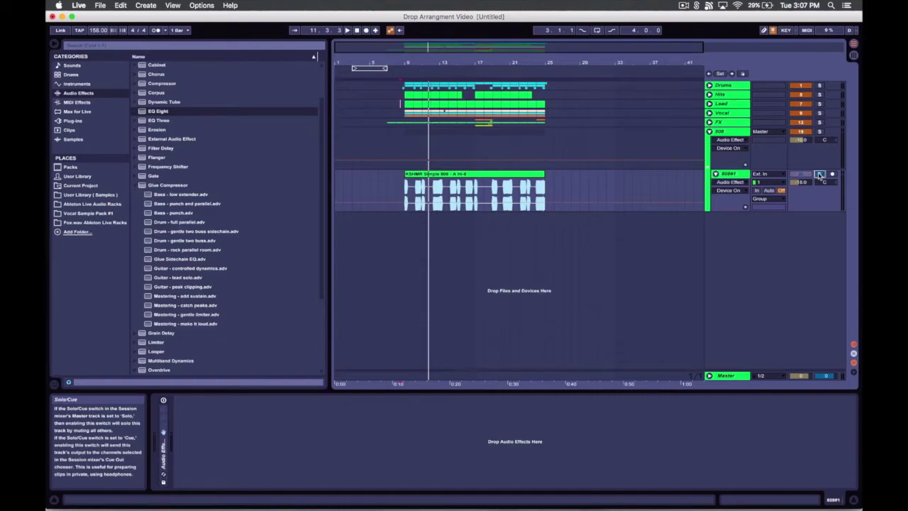
Turn on the 808#1 track's Audio Effect Rack and unfold its Sub Eq to examine the filter settings, including filter 2.
double_click(165, 447)
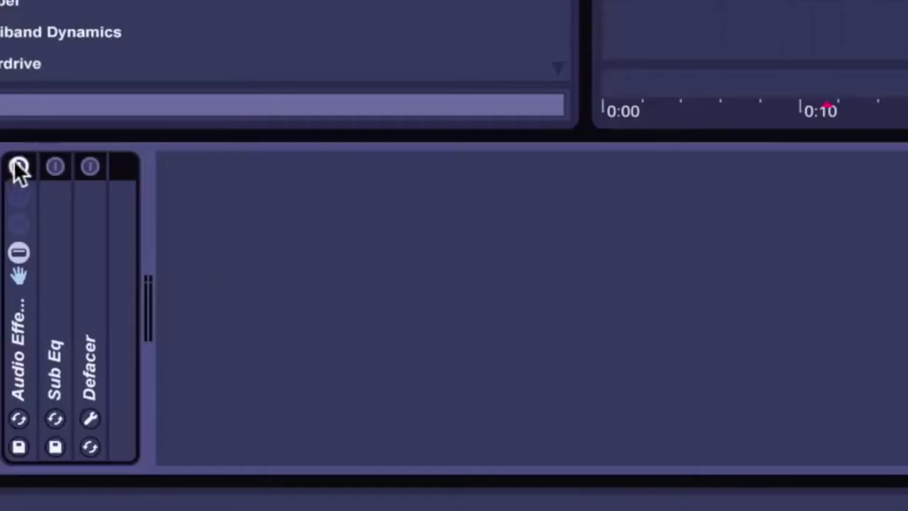
left_click(18, 167)
double_click(53, 284)
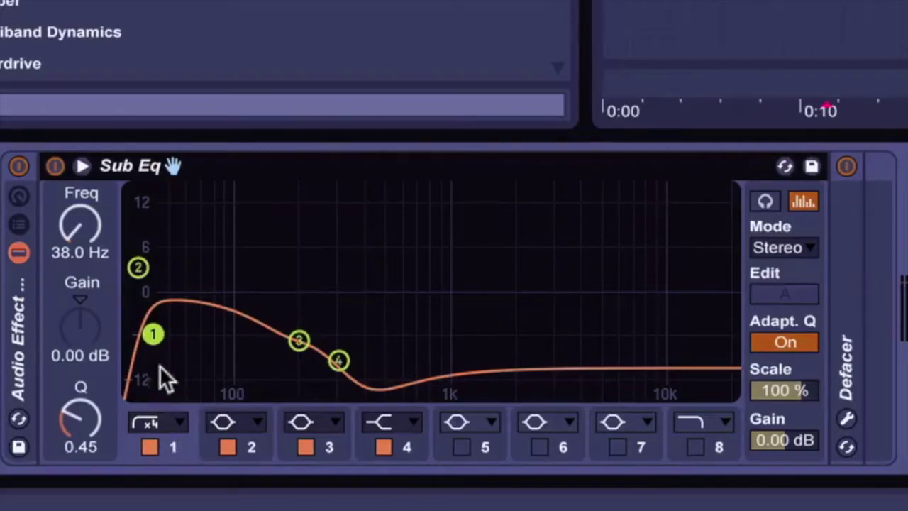
left_click(217, 458)
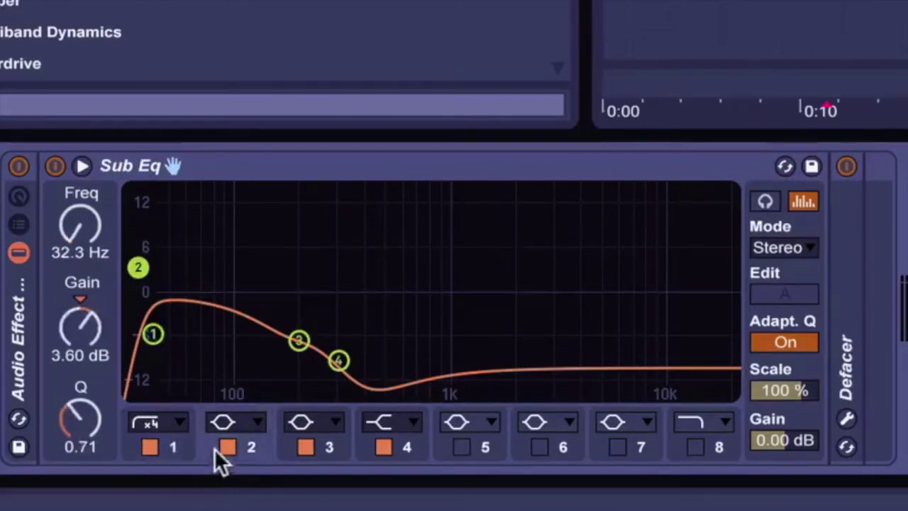
Switch filter 2 of the Sub Eq off and back on to compare the curve, and fold the device.
left_click(228, 446)
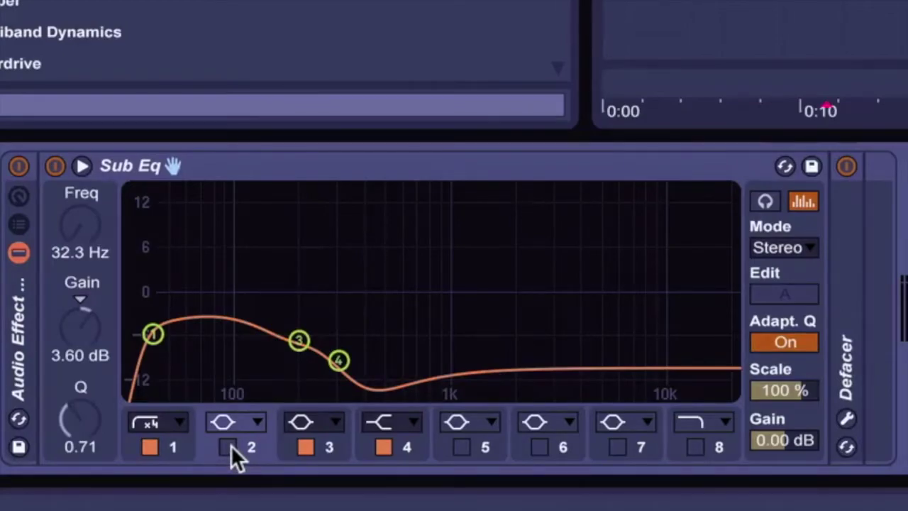
left_click(229, 447)
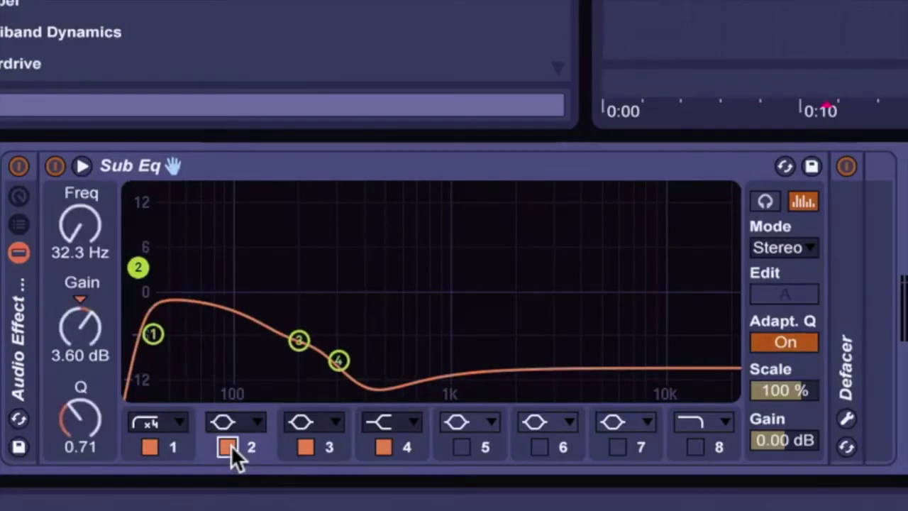
double_click(190, 164)
Unfold the Defacer device on the 808#1 track and view its plug-in window, then close the window and fold the device.
double_click(94, 313)
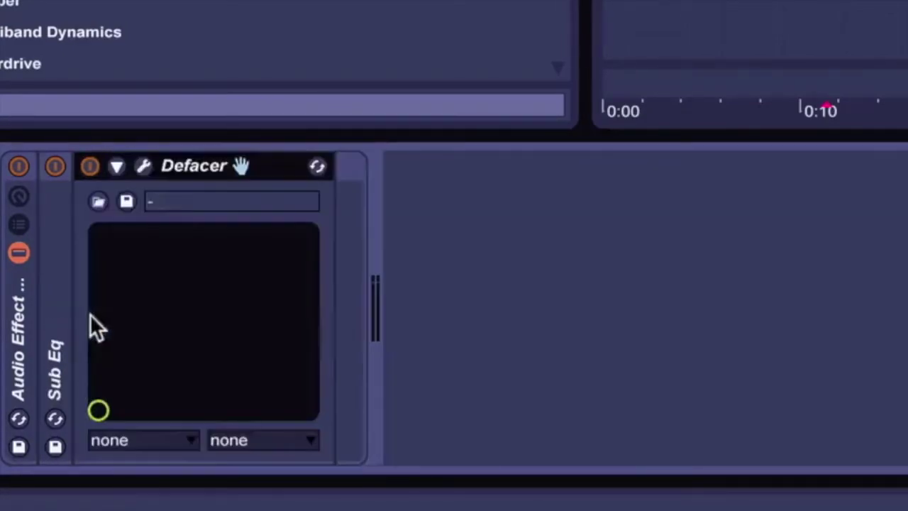
left_click(152, 166)
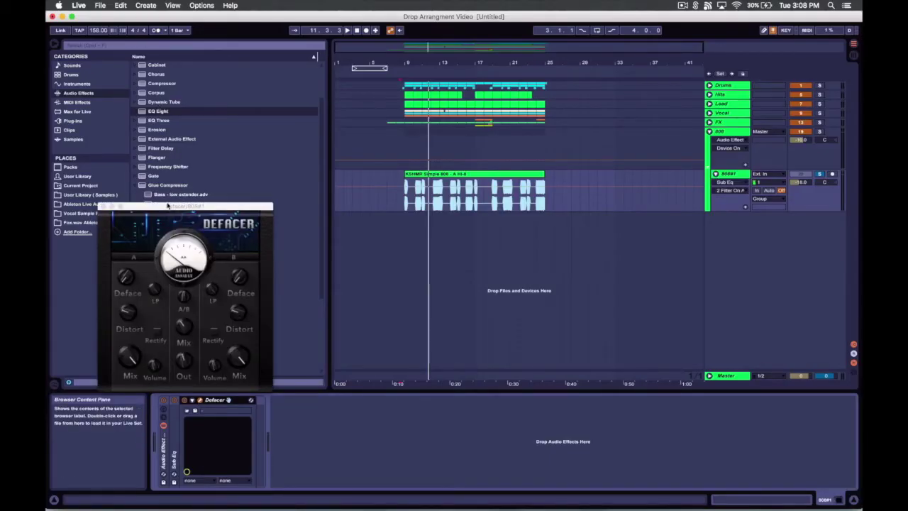
left_click_drag(167, 205, 211, 201)
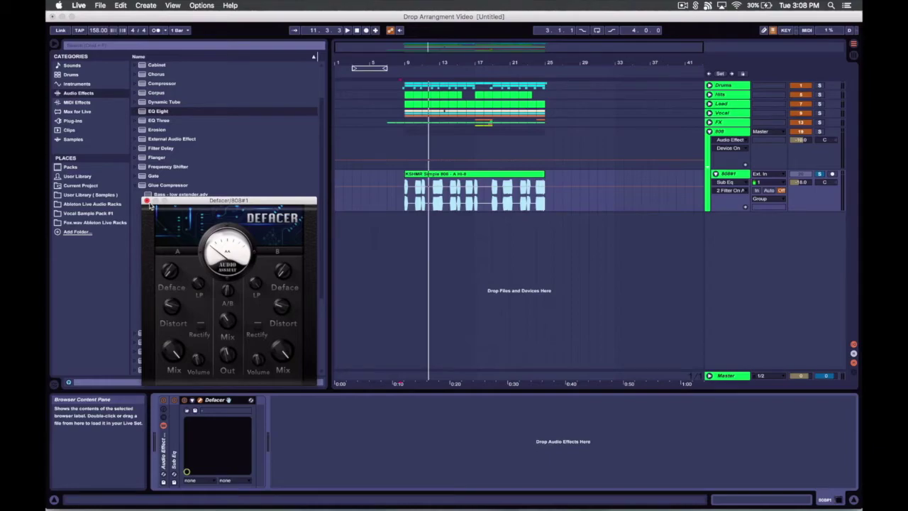
mouse_move(176, 204)
left_mouse_down()
mouse_move(183, 164)
mouse_move(192, 204)
mouse_move(181, 203)
left_mouse_up()
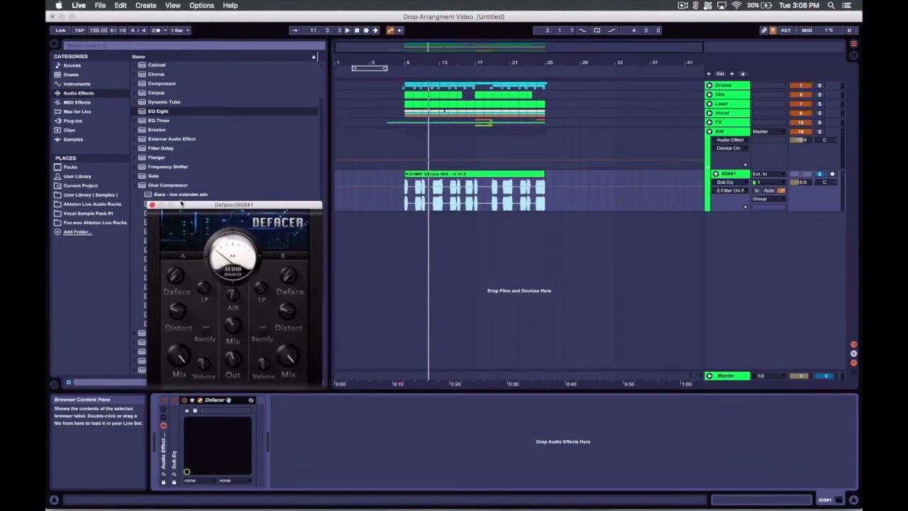
left_click(152, 205)
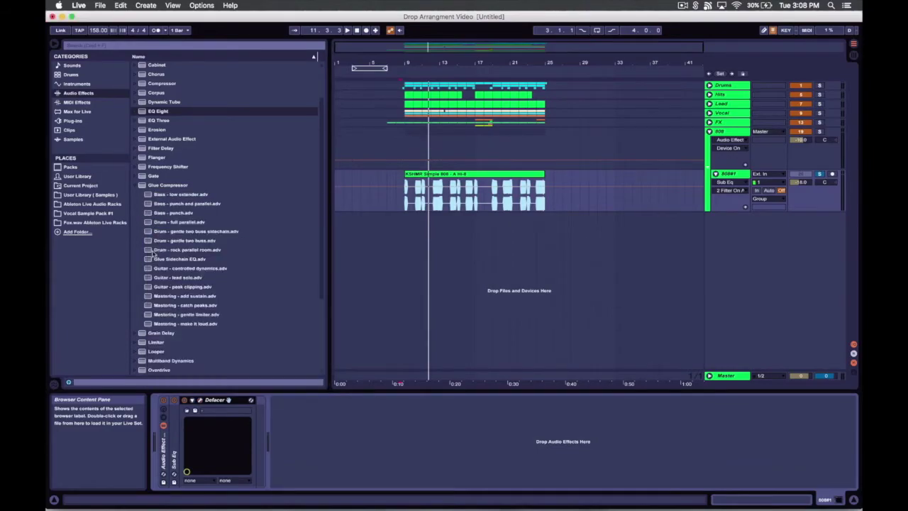
double_click(221, 400)
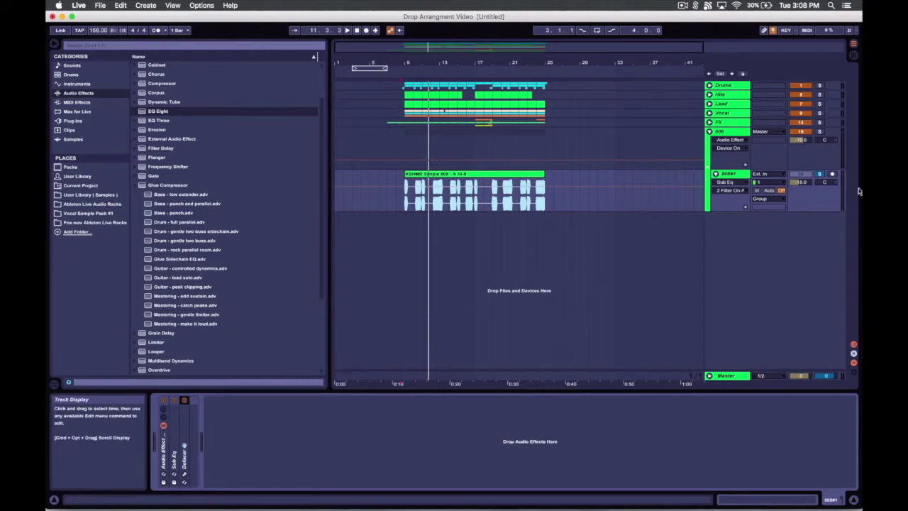
Freeze the 808#1 track and fold it in the arrangement.
right_click(731, 174)
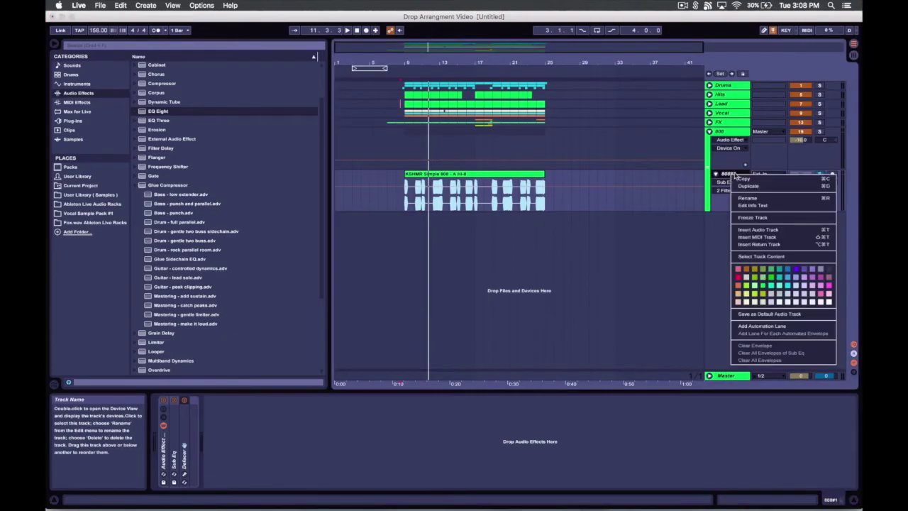
left_click(762, 218)
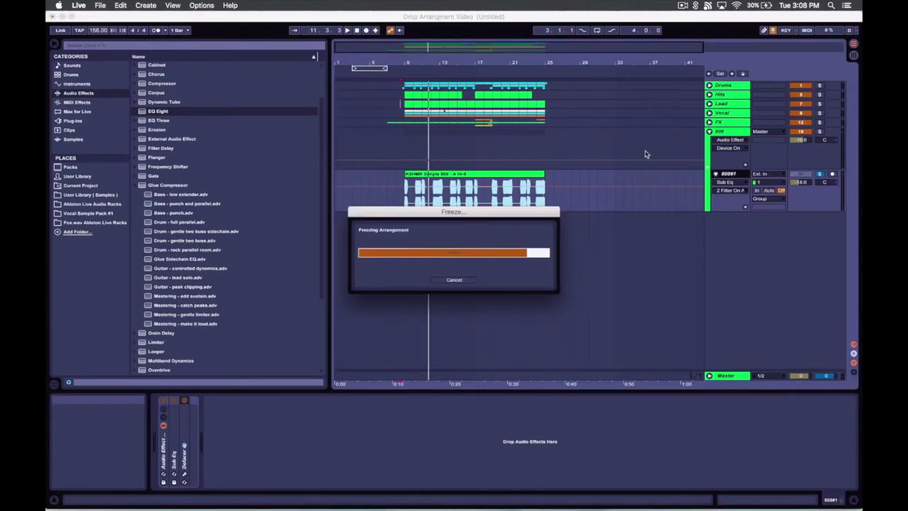
left_click(715, 174)
Show the 808 group's devices and unfold the two compressors inside its Sub SideChain rack to examine their settings.
left_click(730, 130)
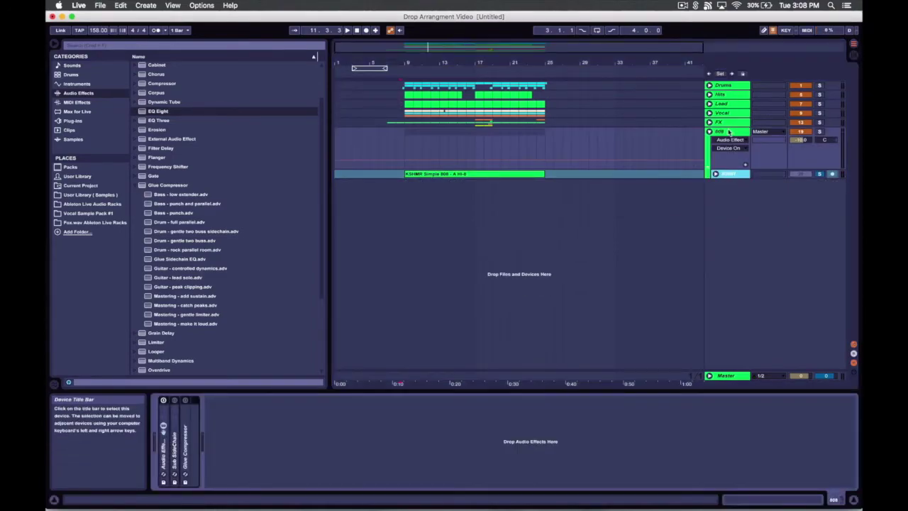
double_click(165, 461)
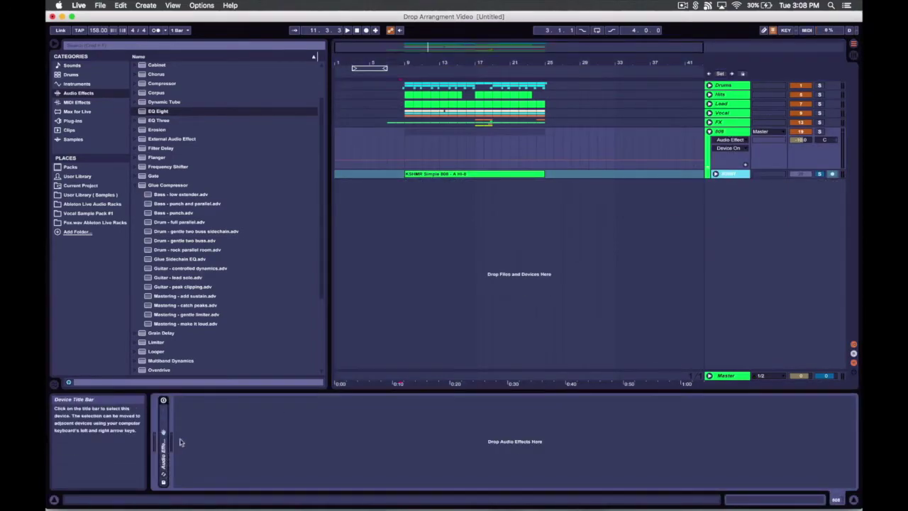
double_click(165, 459)
double_click(39, 445)
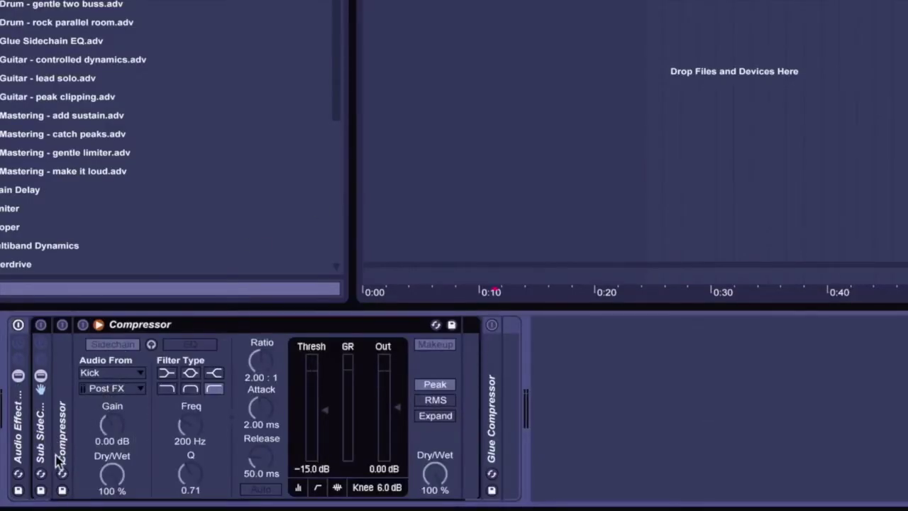
double_click(59, 456)
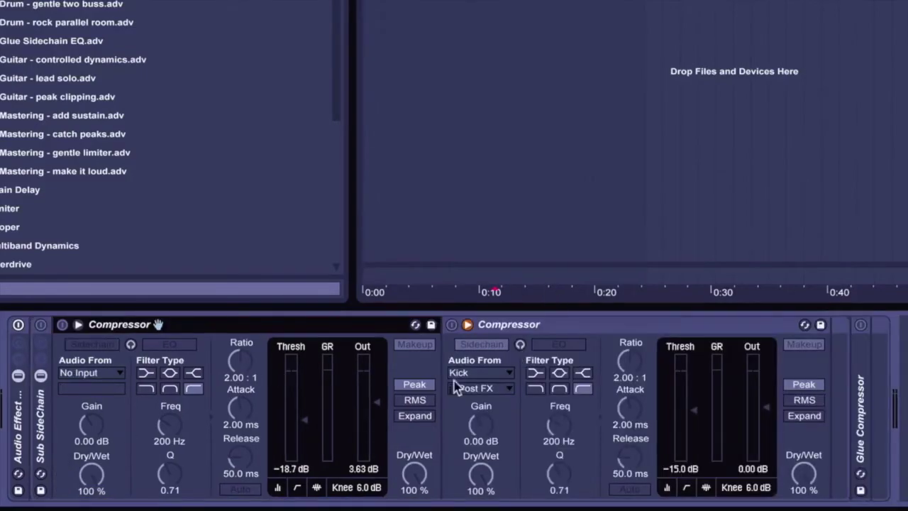
left_click(514, 326)
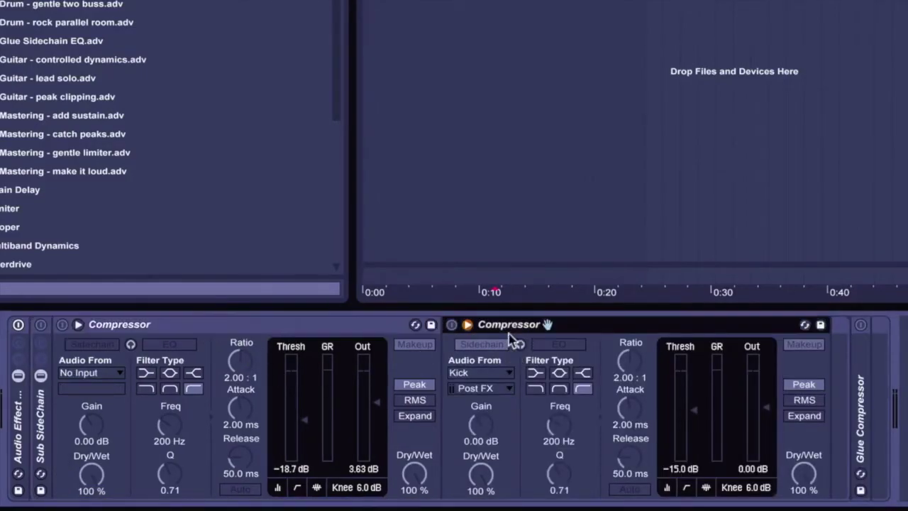
Turn on the 808 group's Audio Effect Rack and turn off the Glue Compressor in it, comparing the two sidechain compressors.
left_click(17, 325)
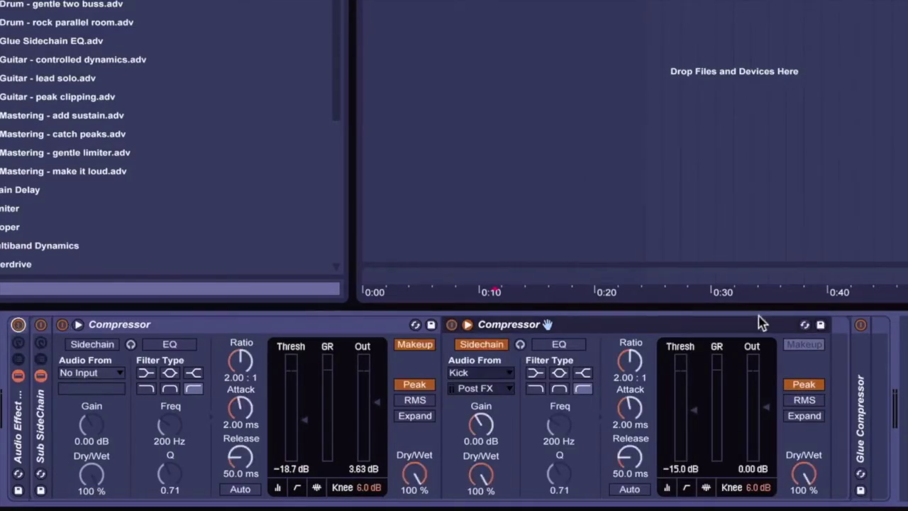
left_click(174, 325)
left_click(640, 324)
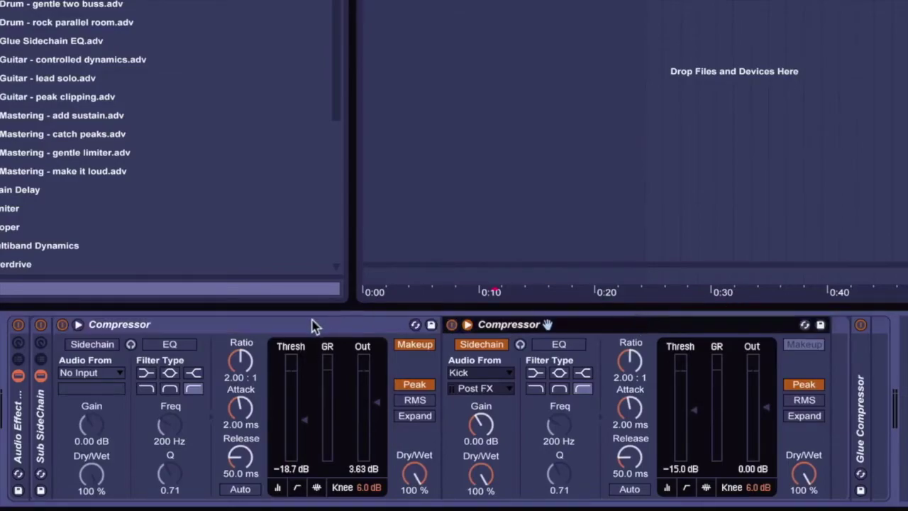
left_click(307, 326)
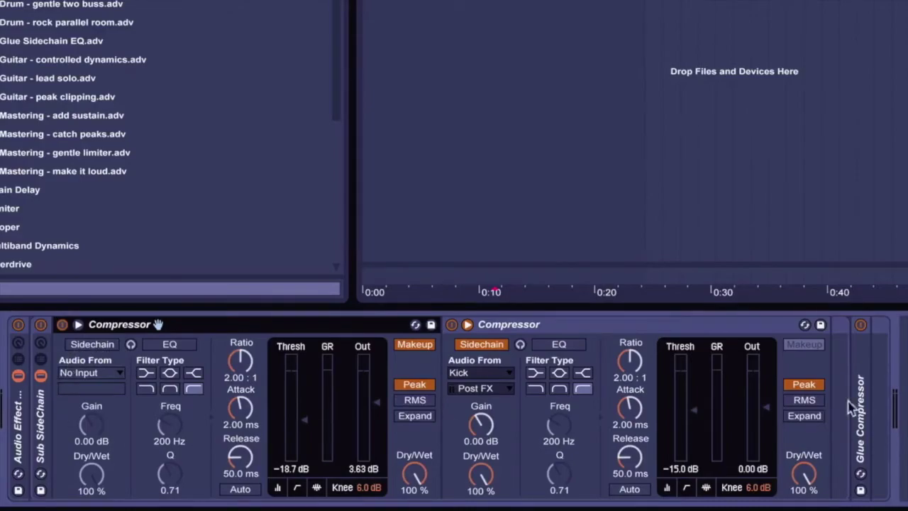
left_click(860, 324)
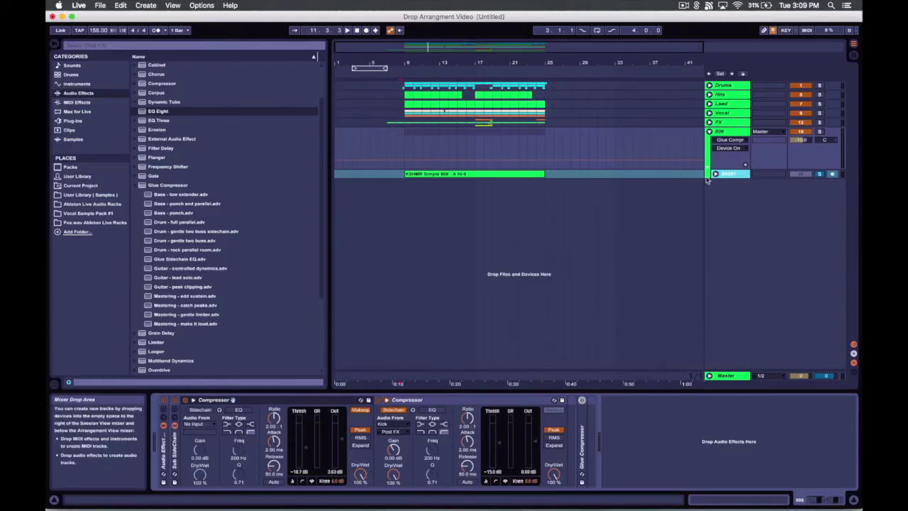
Unfold the 808#1 track in the arrangement and solo the whole 808 group.
left_click(736, 174)
left_click(715, 173)
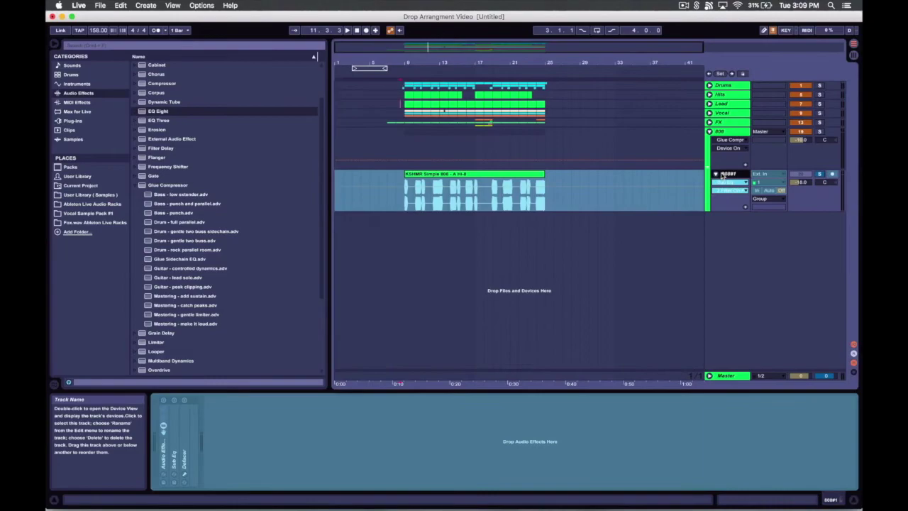
left_click(721, 132)
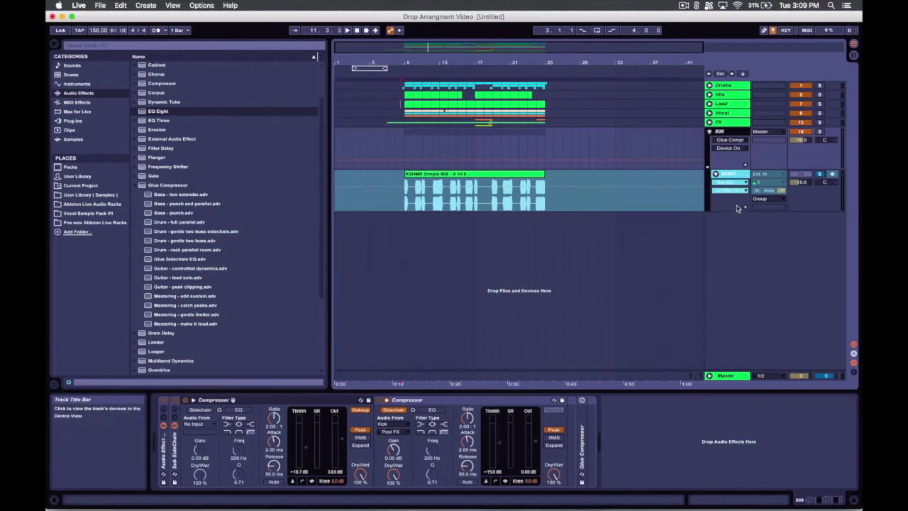
left_click(823, 133)
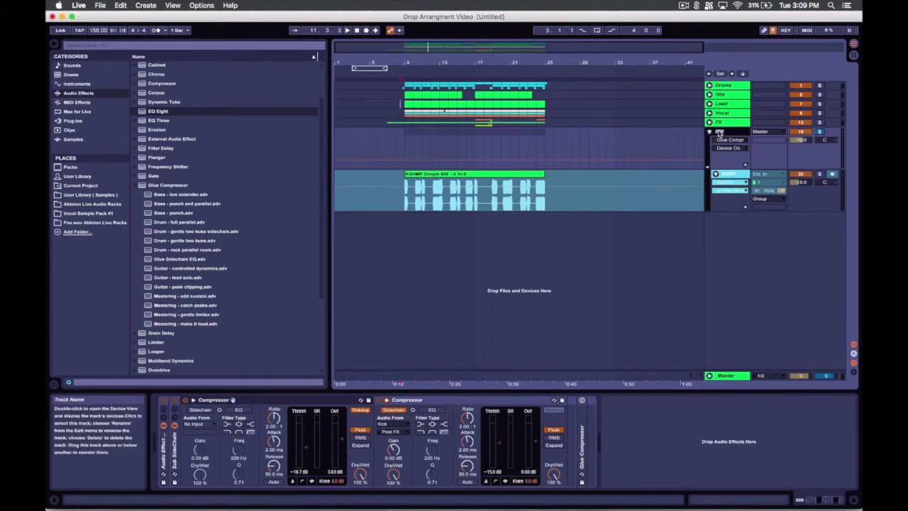
Play the soloed 808 group from 8.3.1 at a raised system volume, comparing it with the Audio Effect Rack on and off.
key("Tab")
key("Tab")
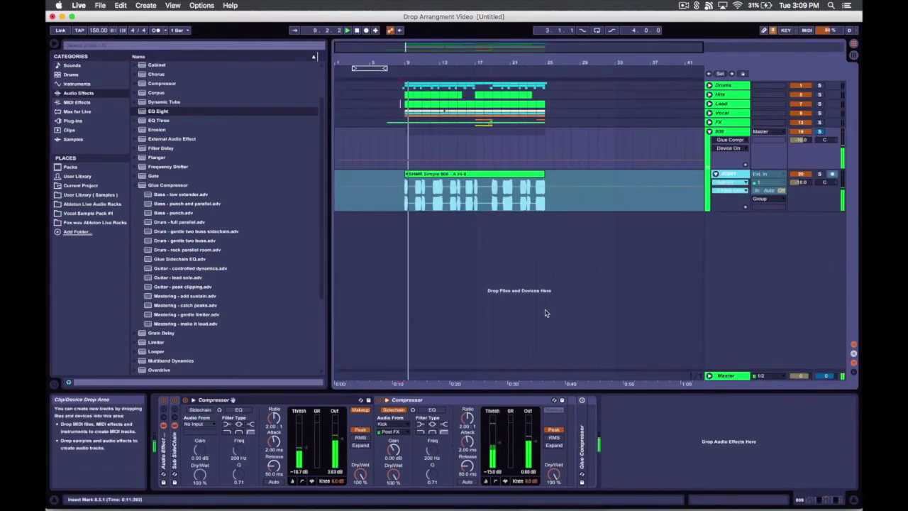
key("XF86AudioRaiseVolume")
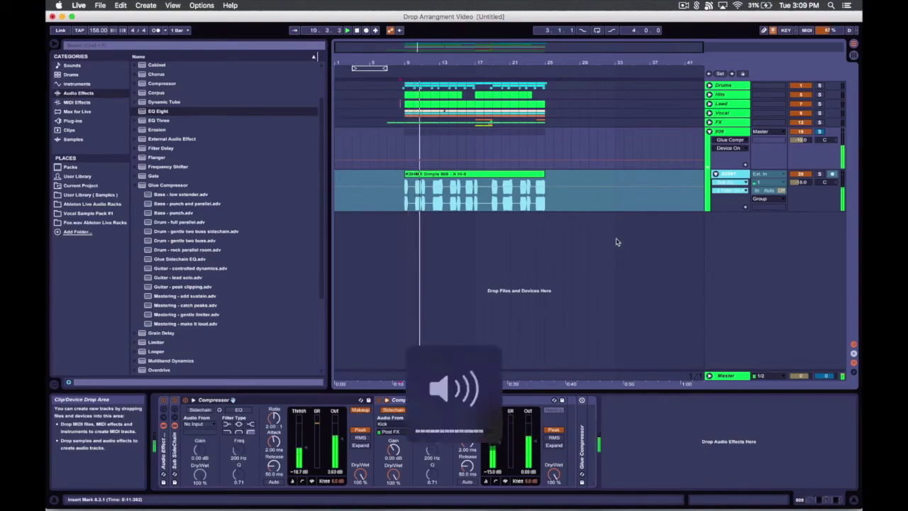
left_click(163, 402)
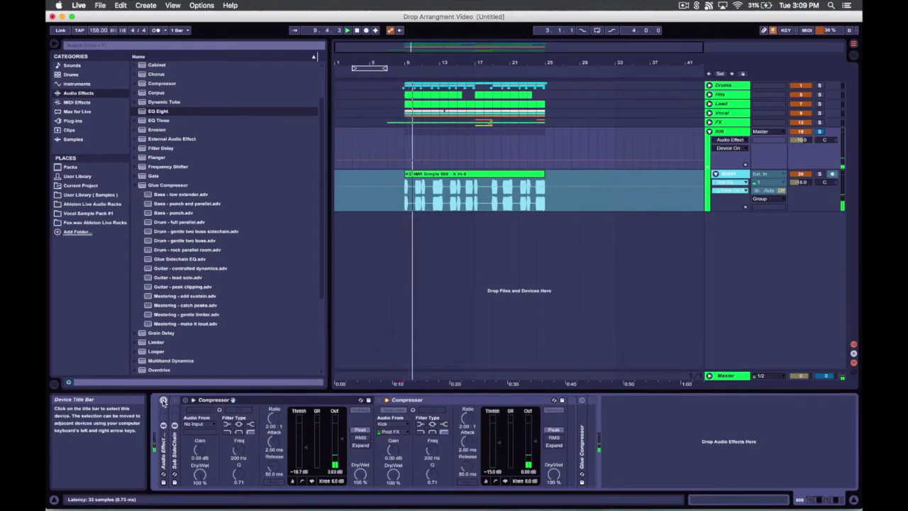
key("Tab")
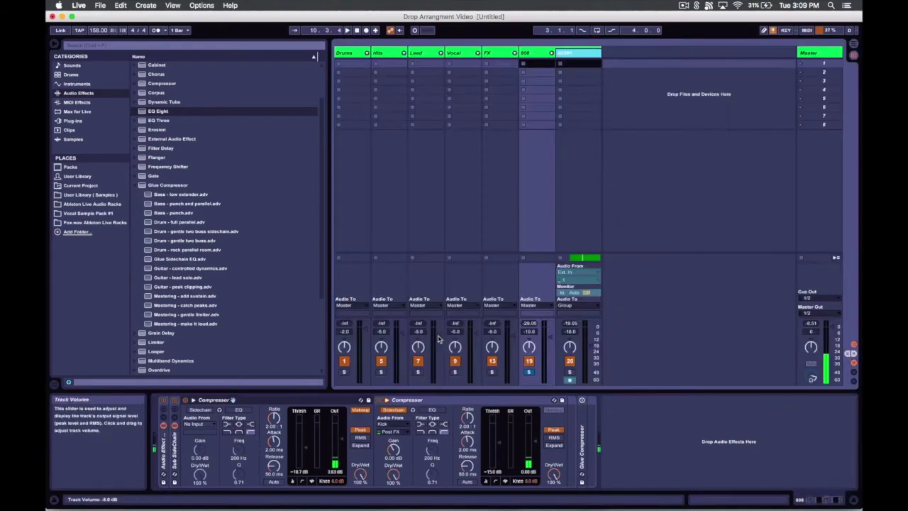
key("space")
Fold the 808 group's Sub SideChain rack and unfold and turn on its Glue Compressor.
left_click(533, 54)
left_click(163, 453)
left_click(532, 54)
double_click(174, 453)
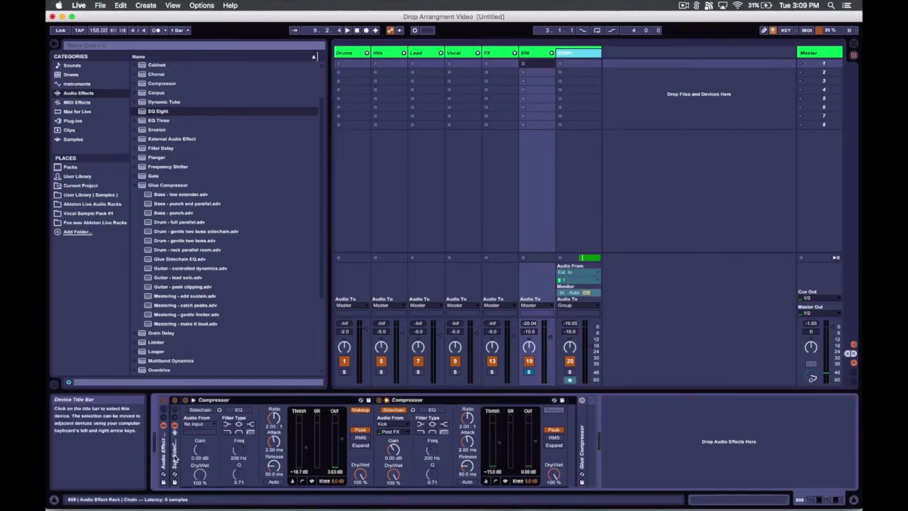
double_click(189, 445)
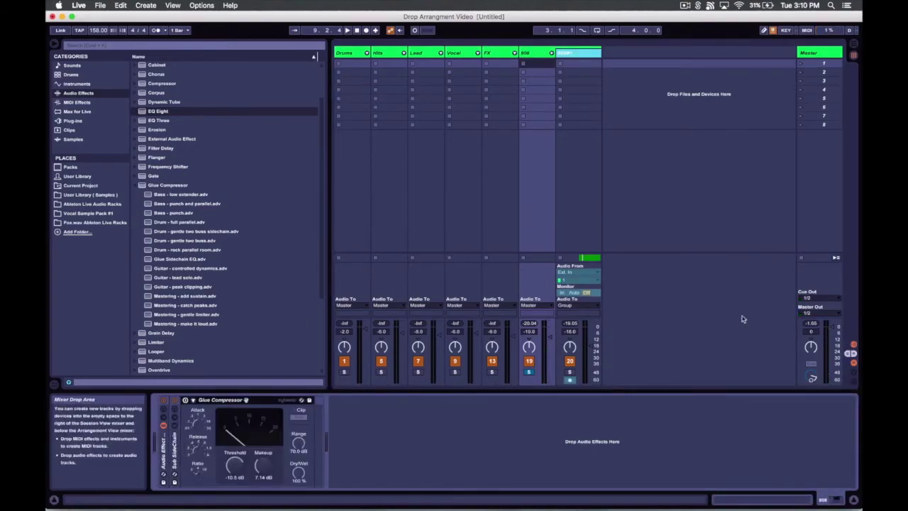
left_click(186, 401)
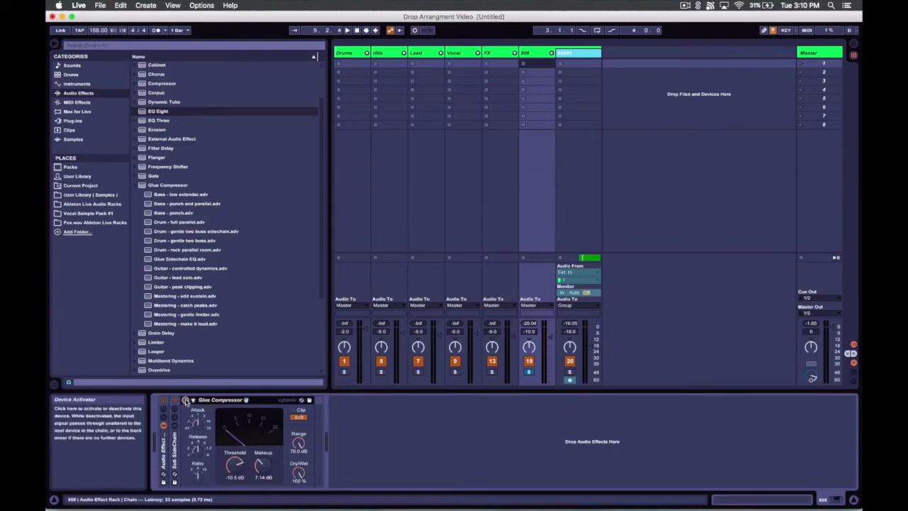
Reset the 808 group's peak level, fold the group and play it in Session View to check its level.
left_click(531, 324)
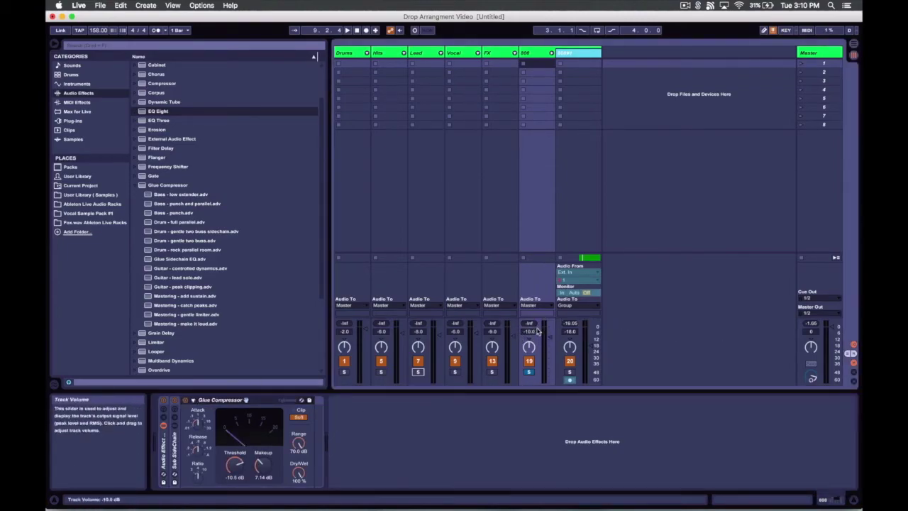
left_click(552, 53)
key("Tab")
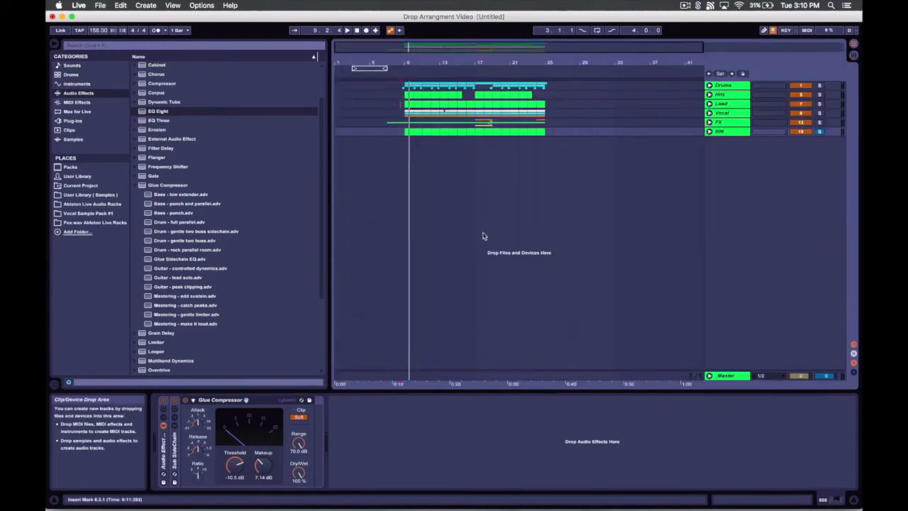
key("Tab")
key("space")
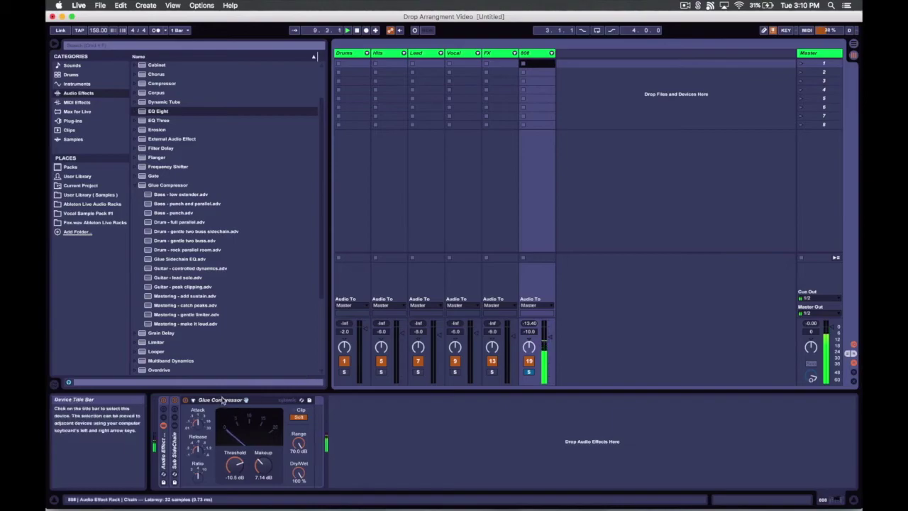
Fold the Glue Compressor and unsolo the 808 group, and show the Drums group's devices.
double_click(222, 401)
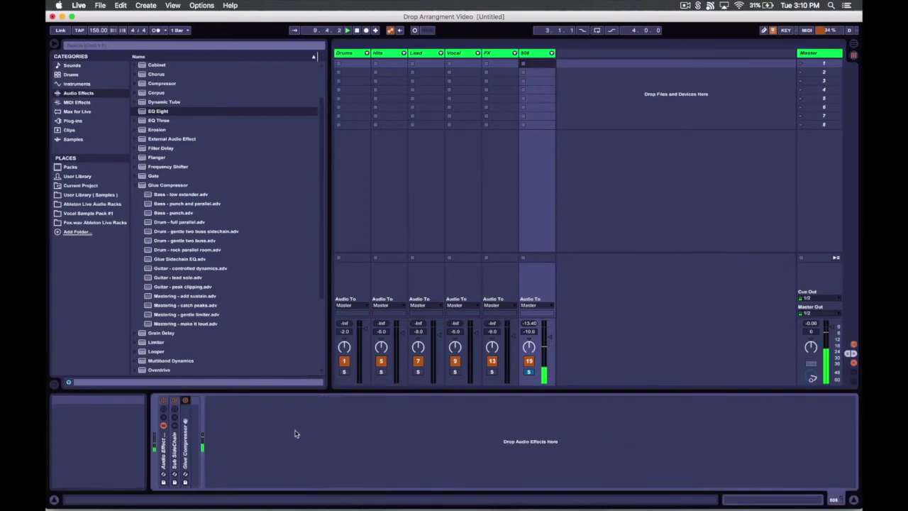
left_click(529, 371)
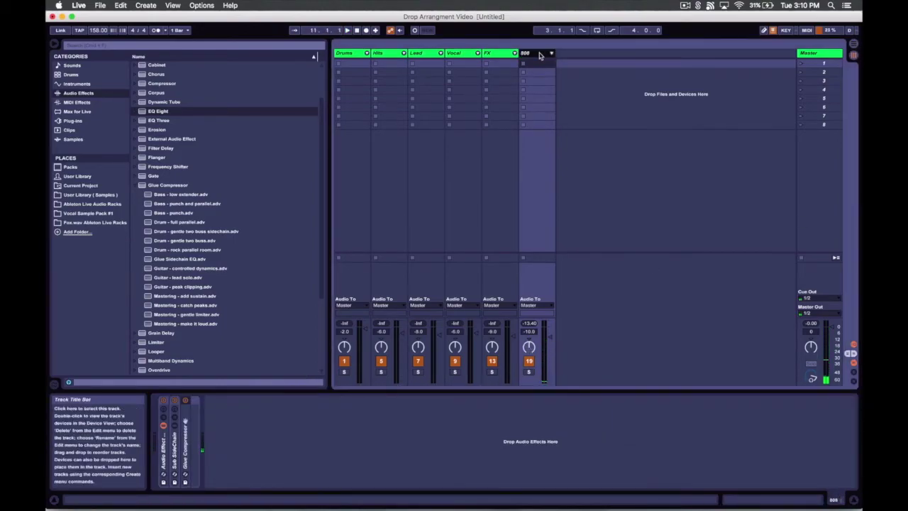
left_click(345, 53)
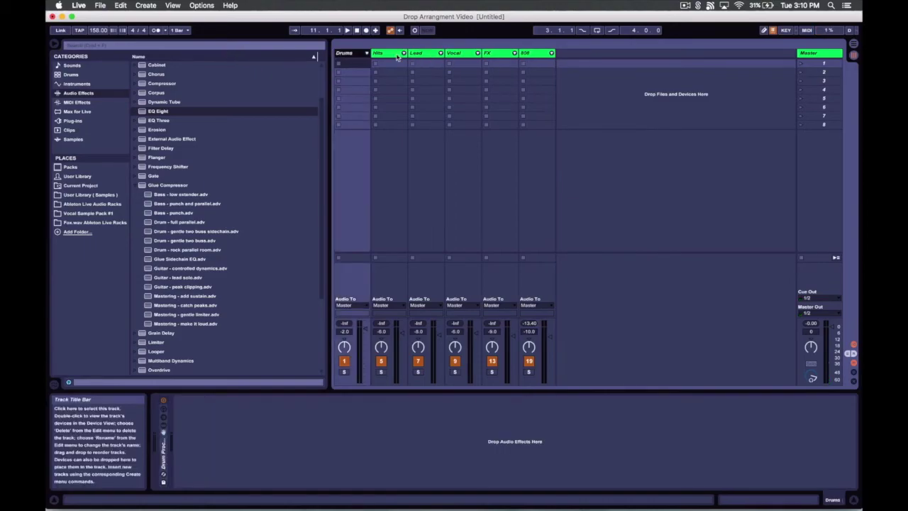
Review the device chains of the Hits, Lead, Vocal, FX and 808 groups one after another.
left_click(394, 54)
left_click(416, 54)
left_click(457, 54)
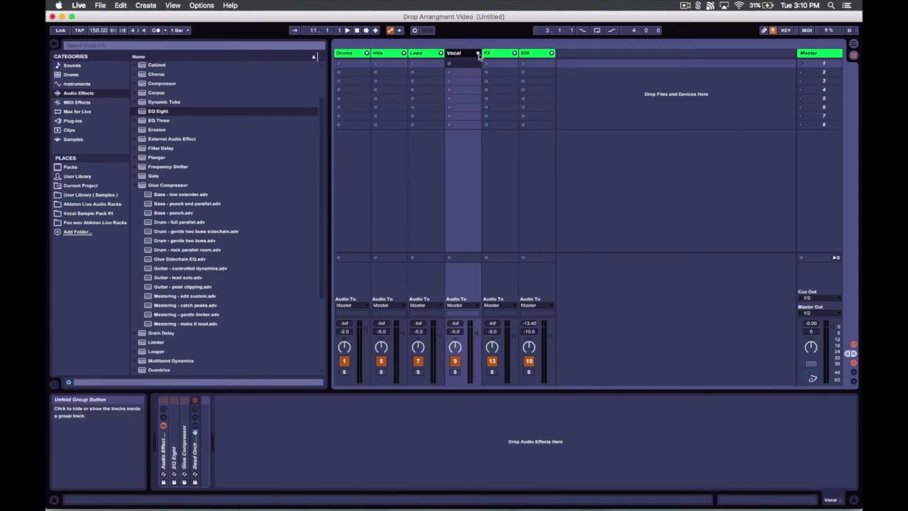
left_click(493, 54)
left_click(534, 58)
Place the insert marker at 8.3.1 on the Lead group in Arrangement View, just before the drop.
key("Tab")
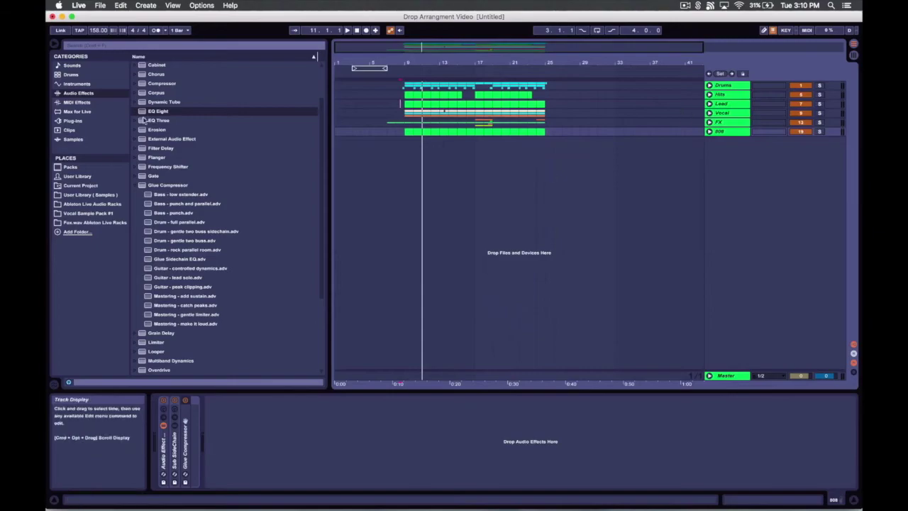
left_click_drag(412, 68, 381, 126)
left_click(385, 107)
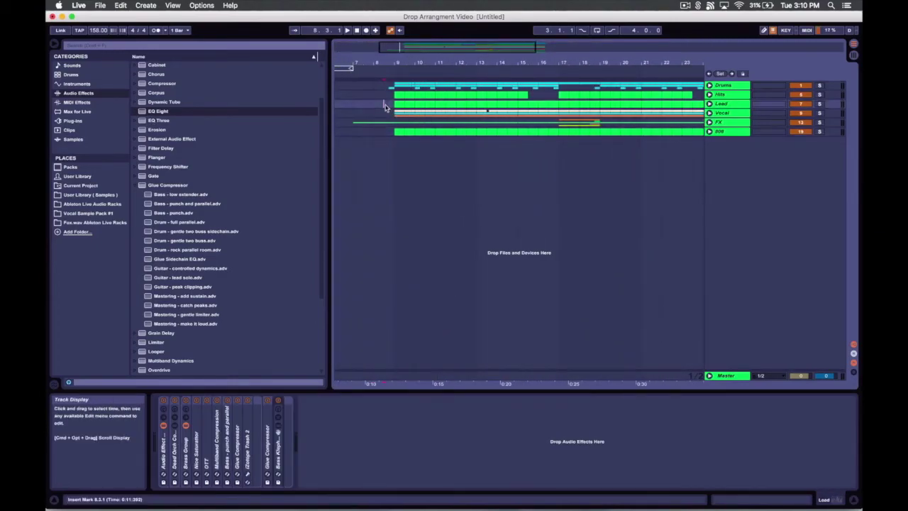
left_click_drag(409, 62, 403, 42)
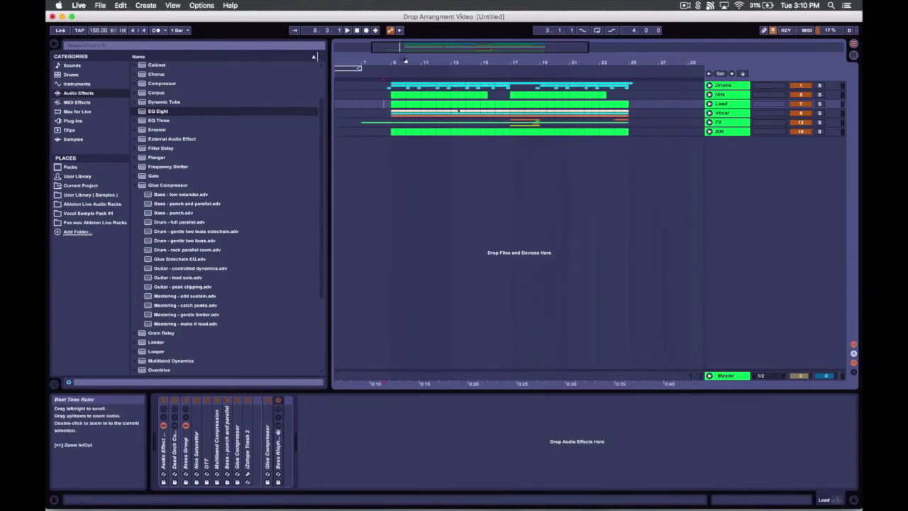
left_click_drag(418, 63, 406, 150)
Show the Master's devices, turn off its rack and play the drop from 8.3.1, checking the group levels in Session View.
key("Tab")
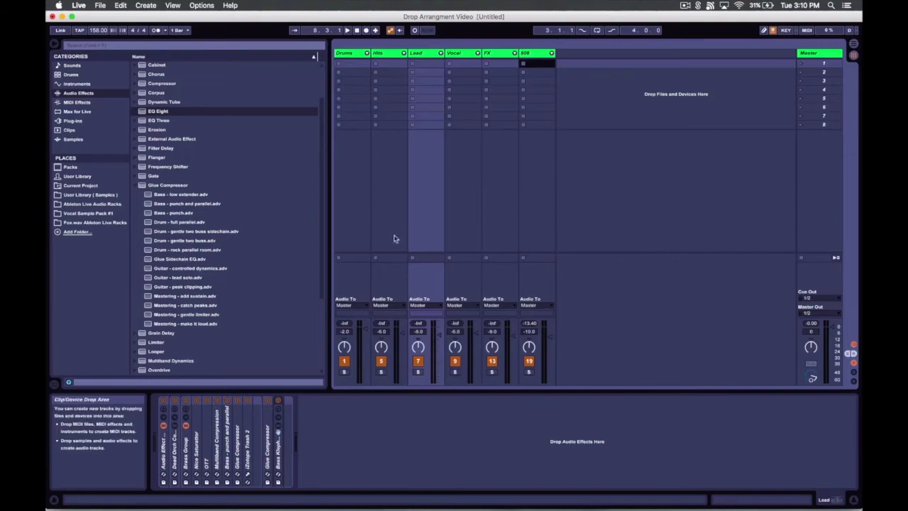
left_click(796, 95)
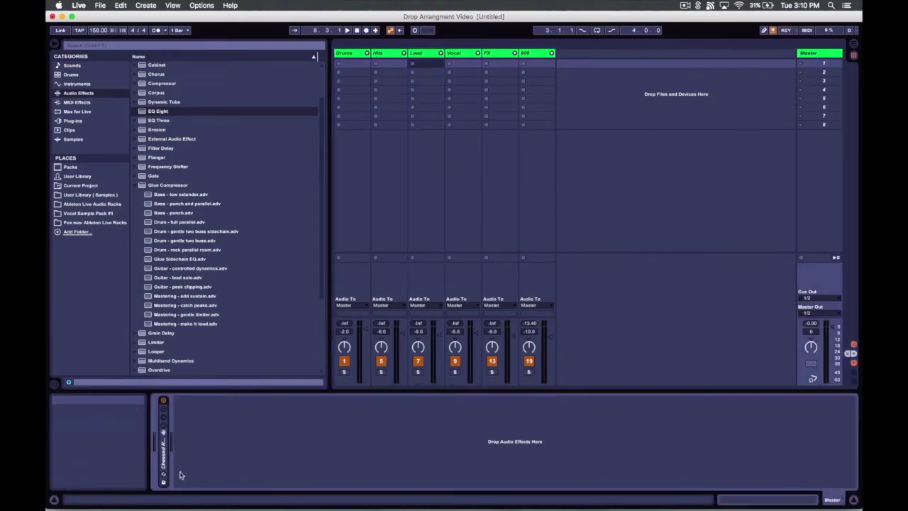
key("Tab")
key("space")
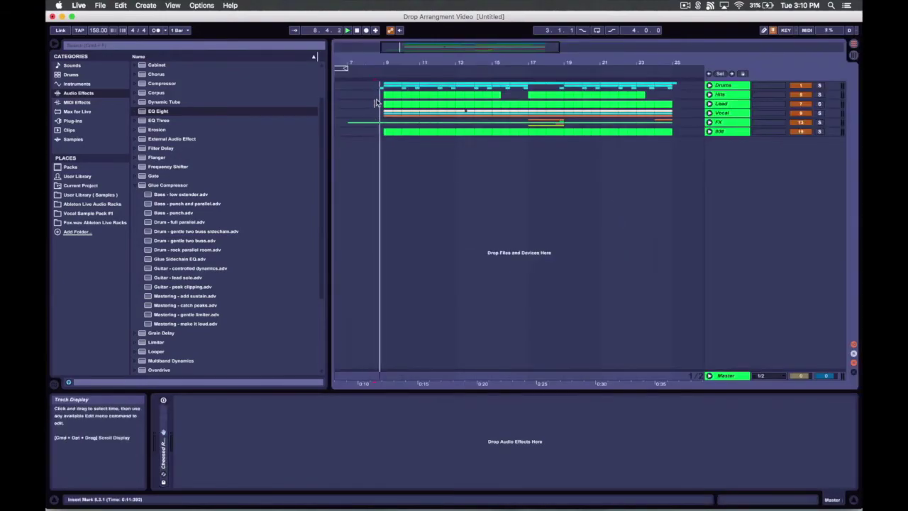
key("Tab")
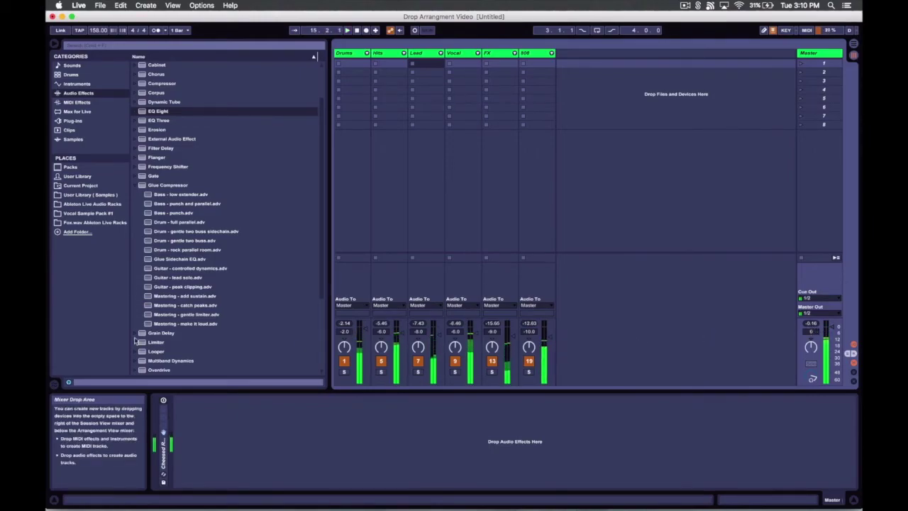
key("space")
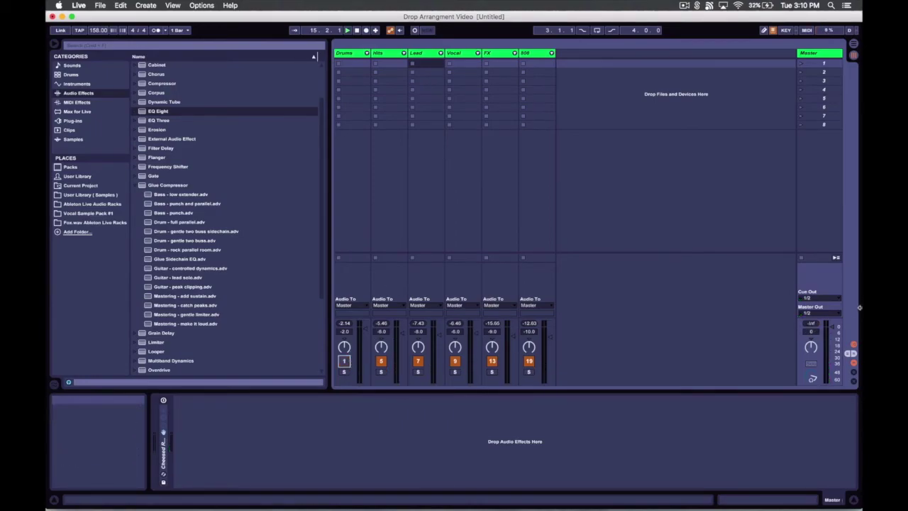
Replay the drop with the Master's rack off and reset the Master's peak level to check it.
key("space")
key("Tab")
key("Tab")
left_click(819, 308)
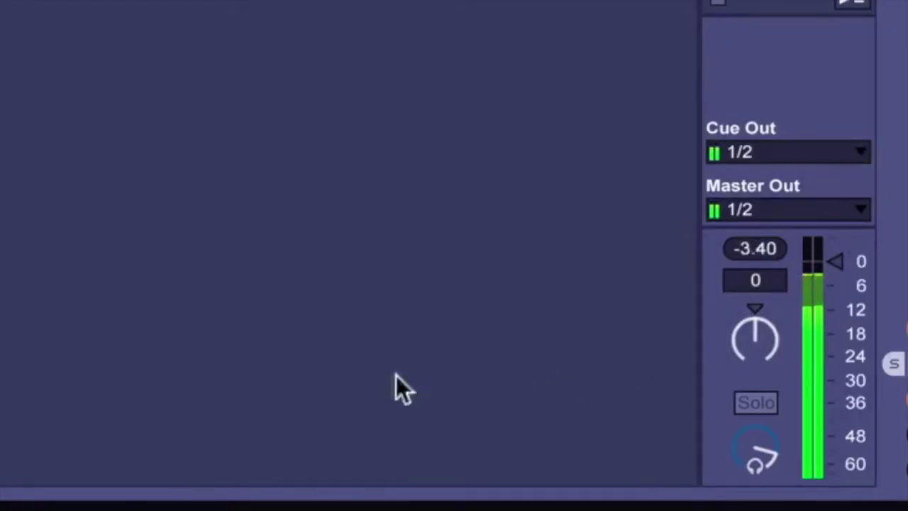
left_click(764, 255)
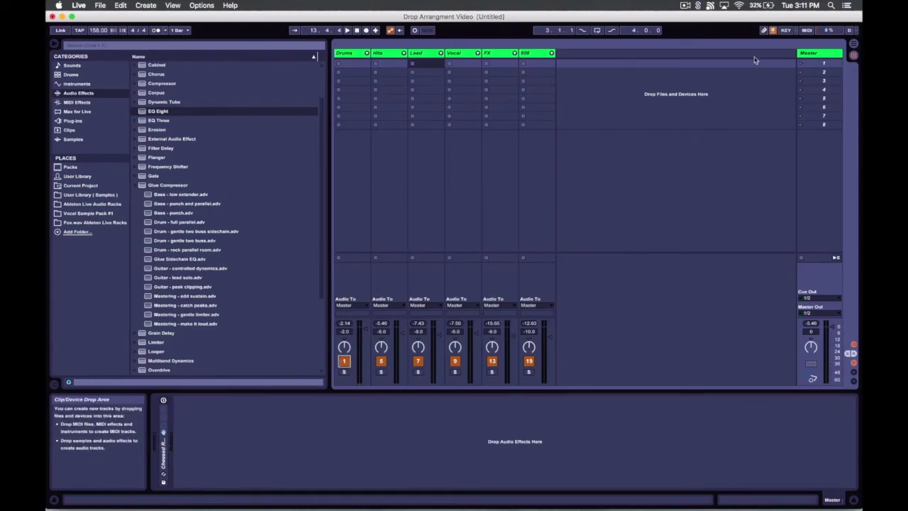
Turn the Master's rack back on, play the drop from 8.3.1 in Arrangement View and lower the system volume.
key("Tab")
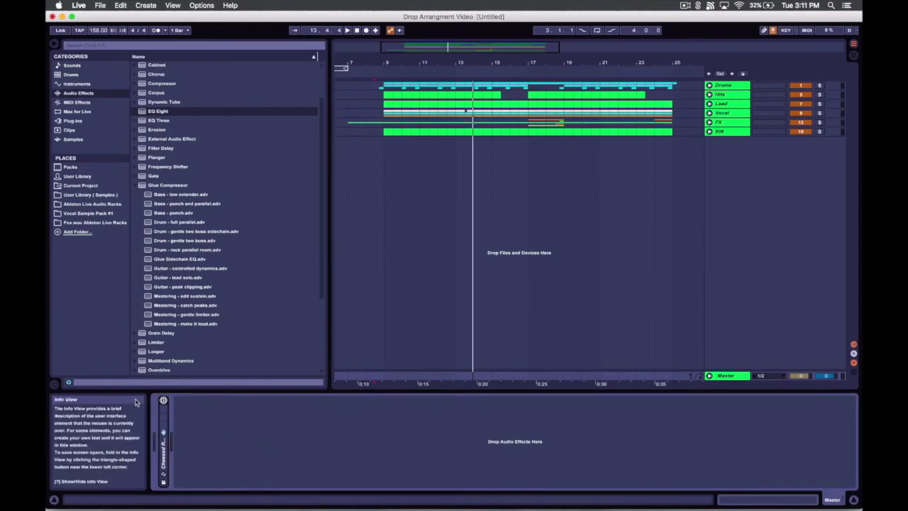
left_click_drag(426, 63, 407, 63)
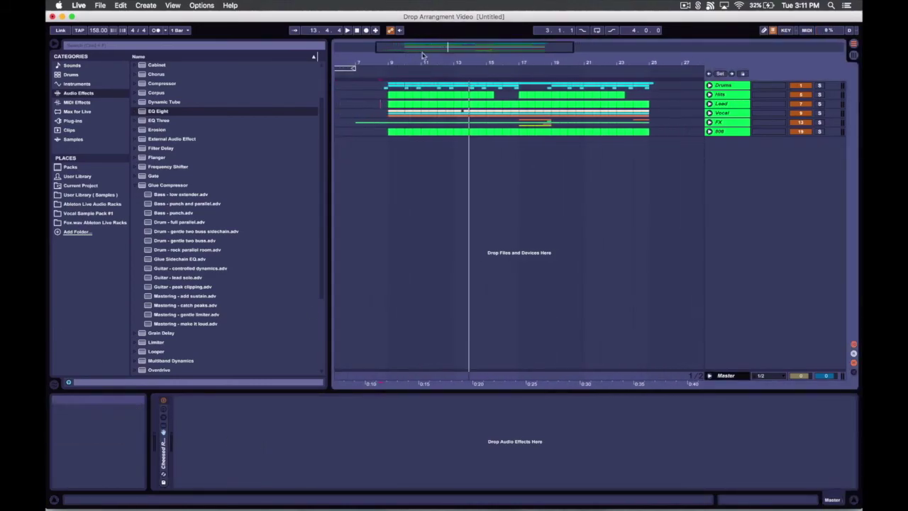
key("space")
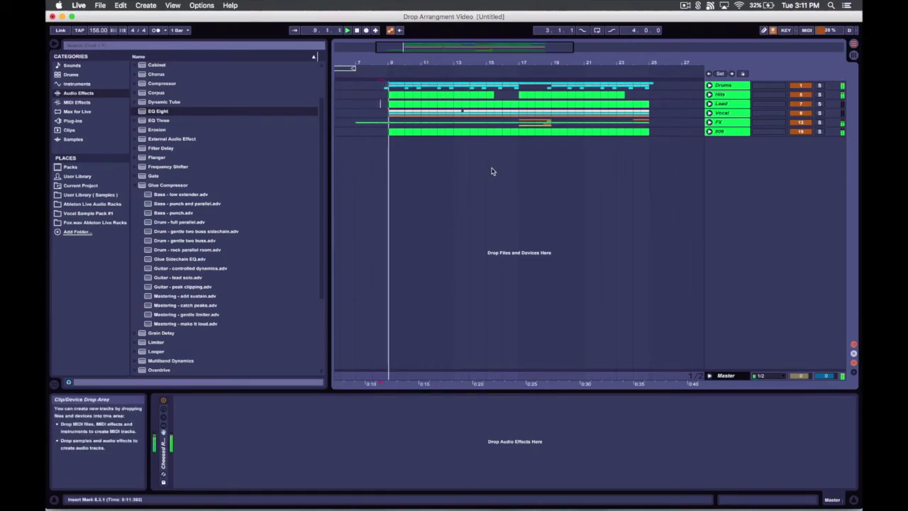
key("Tab")
key("Tab")
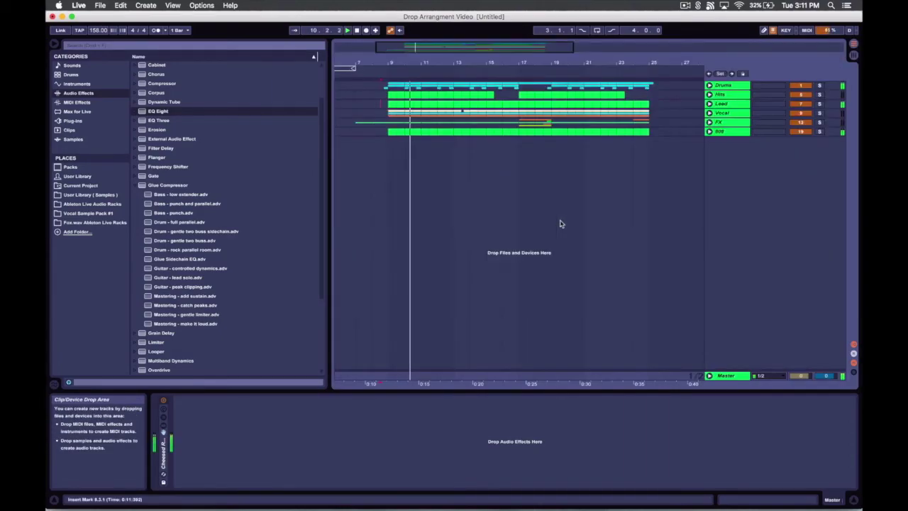
key("XF86AudioLowerVolume")
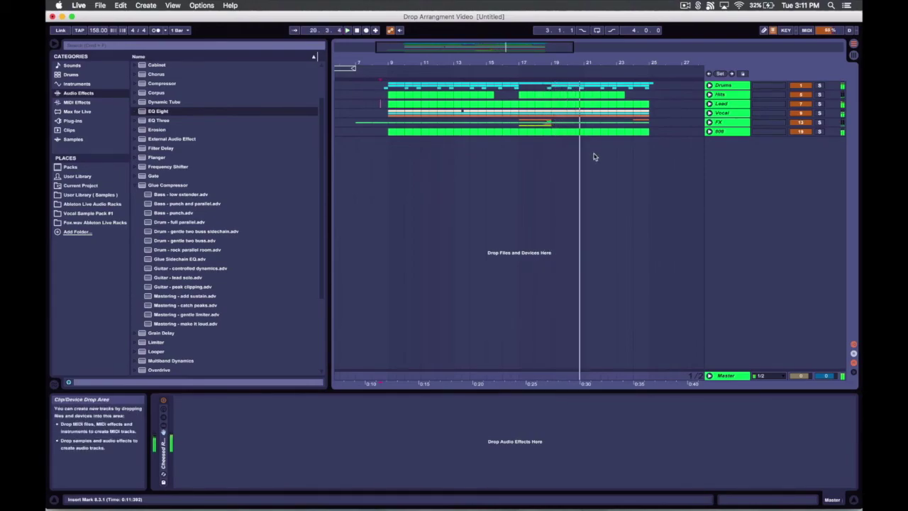
Place the insert marker at 9.1.1 on the 808 group, at the start of its clips.
left_click_drag(528, 66, 443, 66)
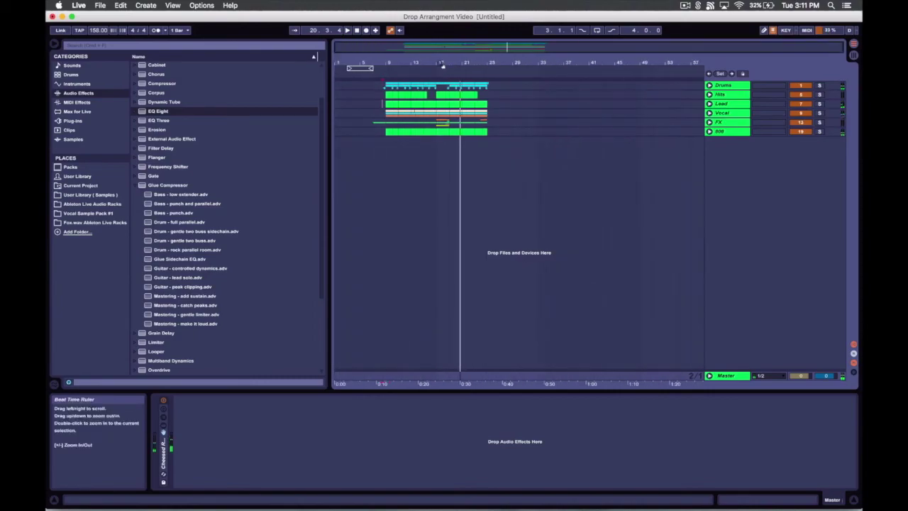
left_click(386, 133)
left_click_drag(387, 63, 389, 62)
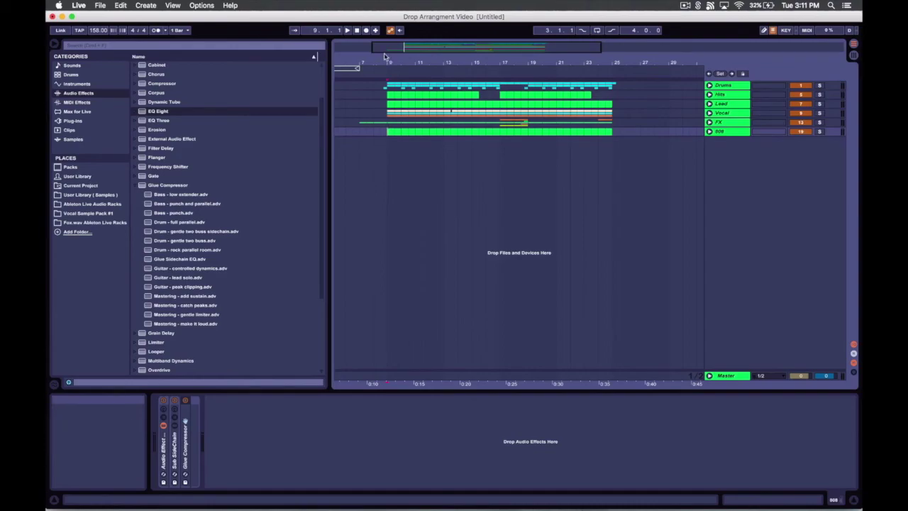
left_click_drag(395, 62, 394, 76)
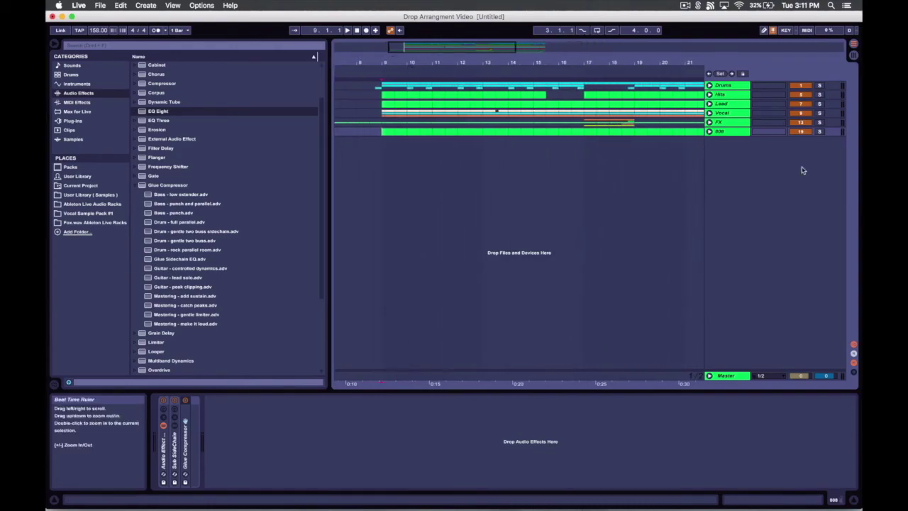
Show the FX and Vocal groups' devices and fold the Vocal group's Audio Effect Rack.
left_click(725, 124)
left_click(725, 114)
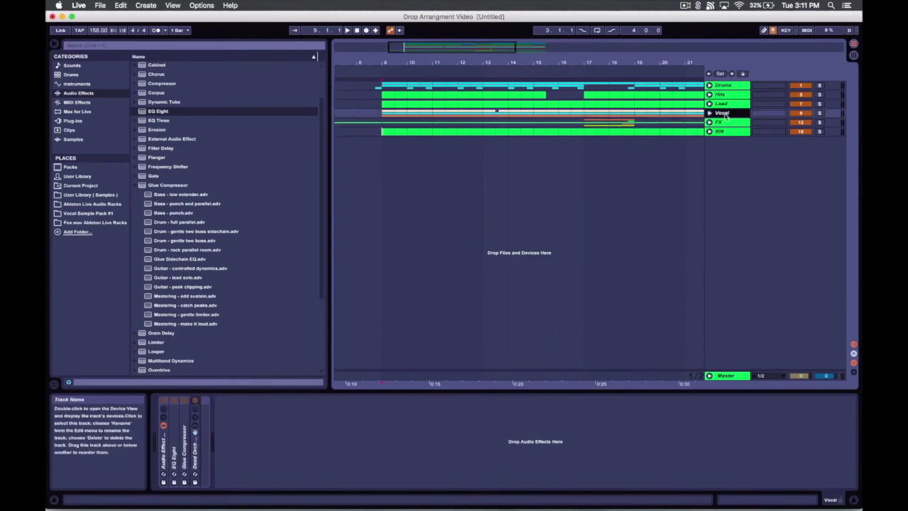
double_click(163, 455)
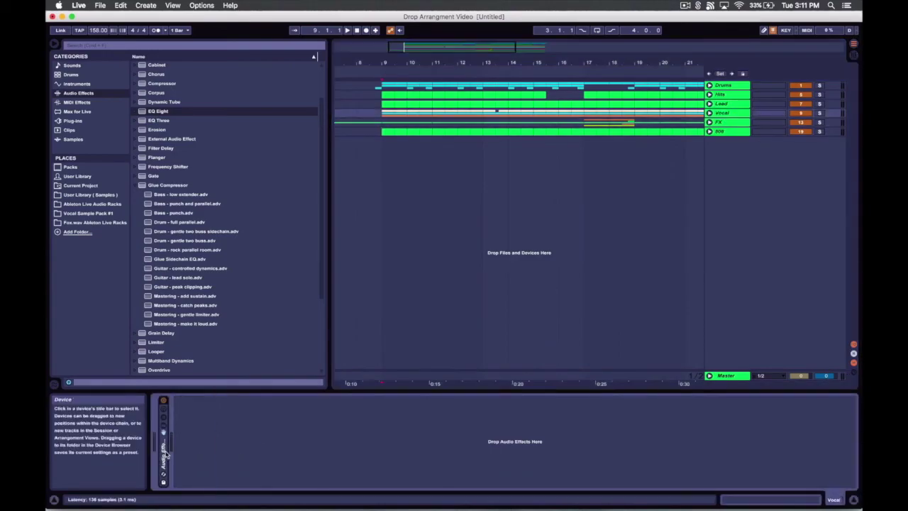
left_click_drag(553, 59, 499, 206)
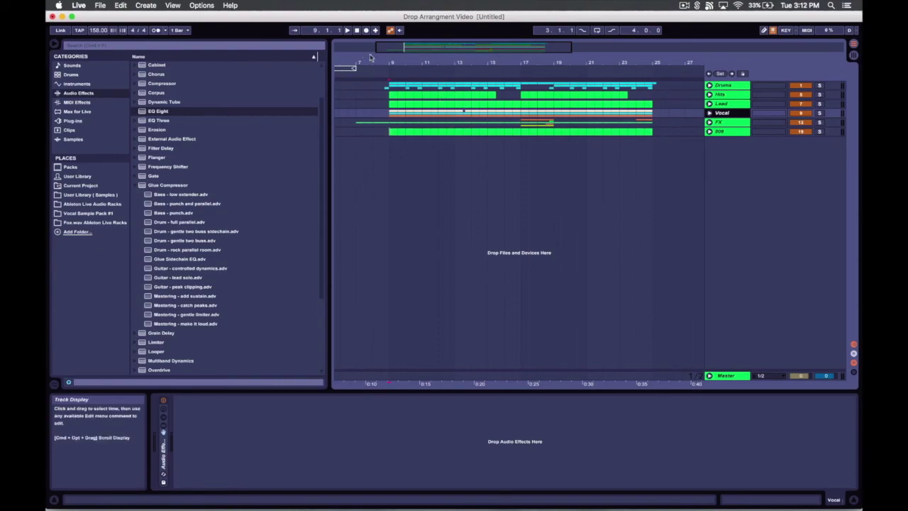
left_click_drag(369, 54, 387, 86)
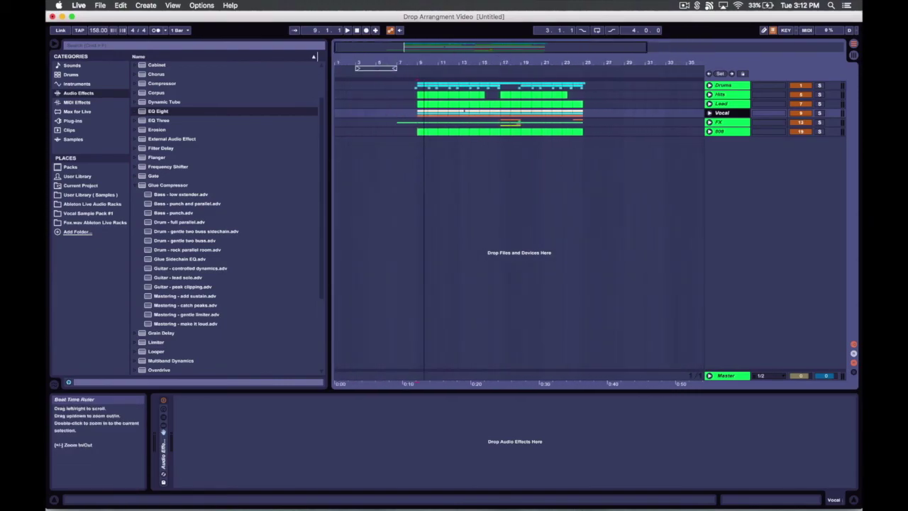